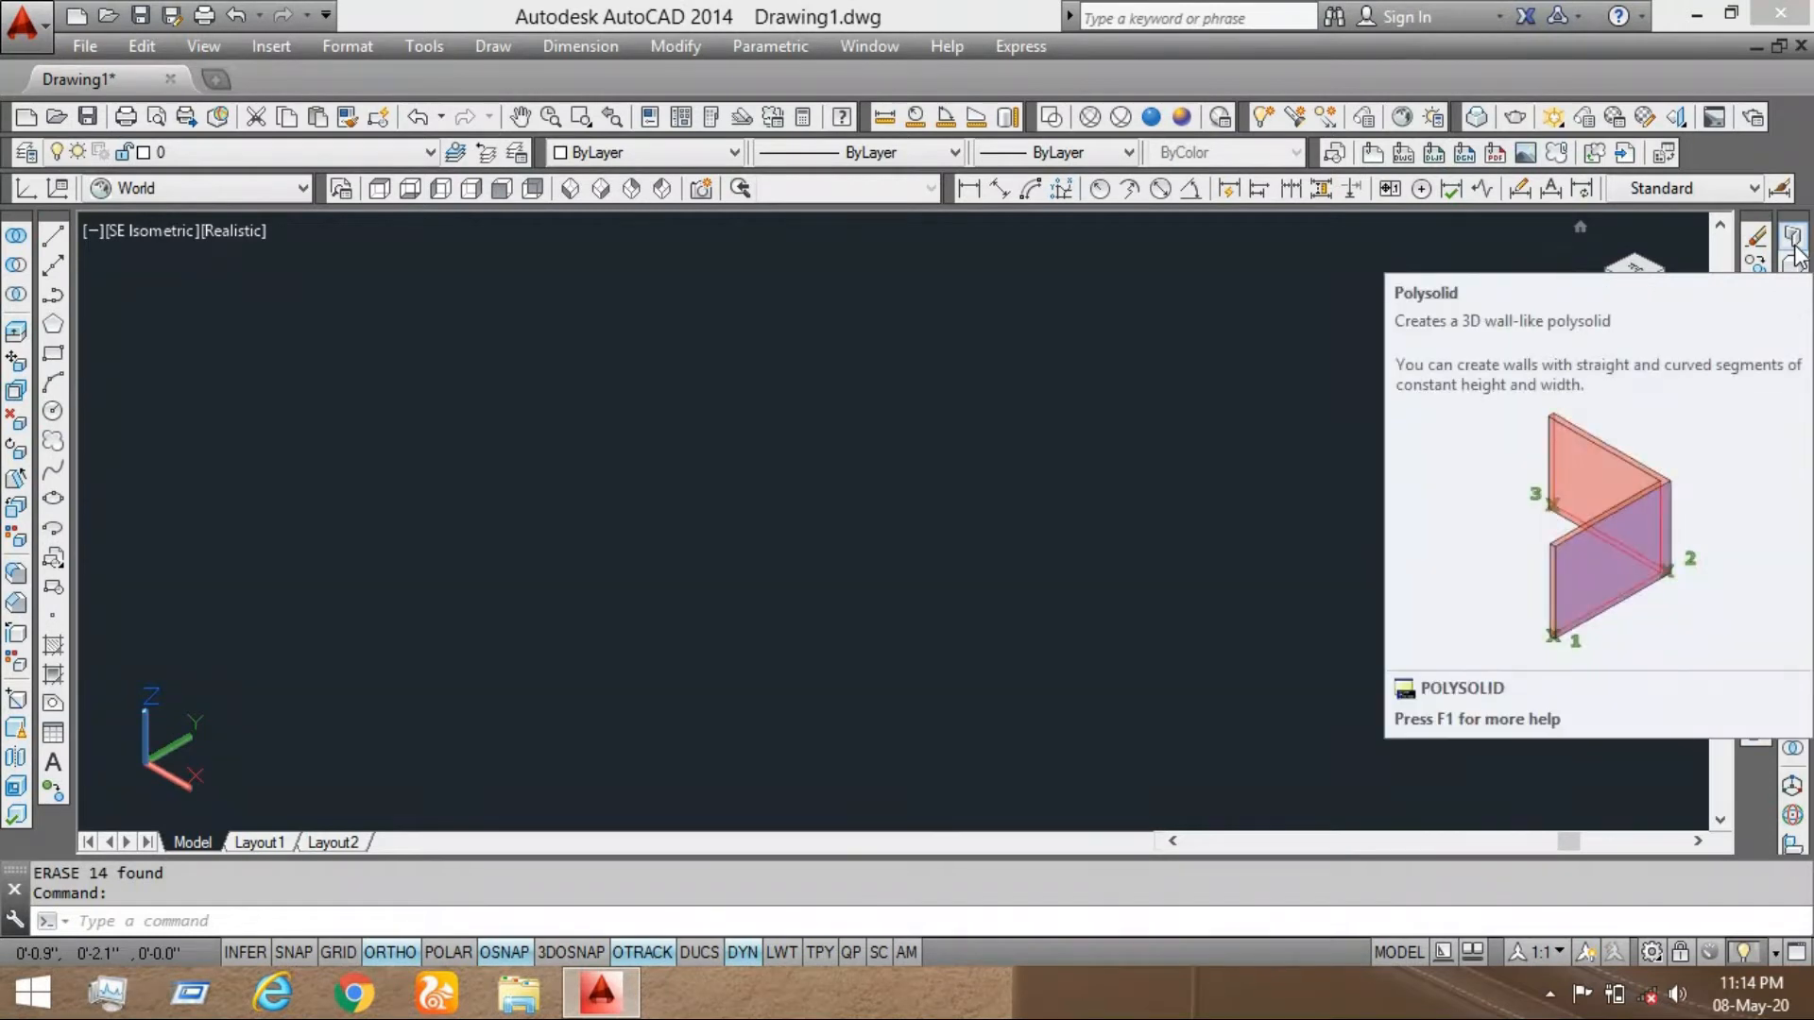
Draw an open U-shaped polysolid wall of three straight segments, 10' high and 8" wide, in the empty drawing
{"action": "left_click", "coordinate": [1792, 238]}
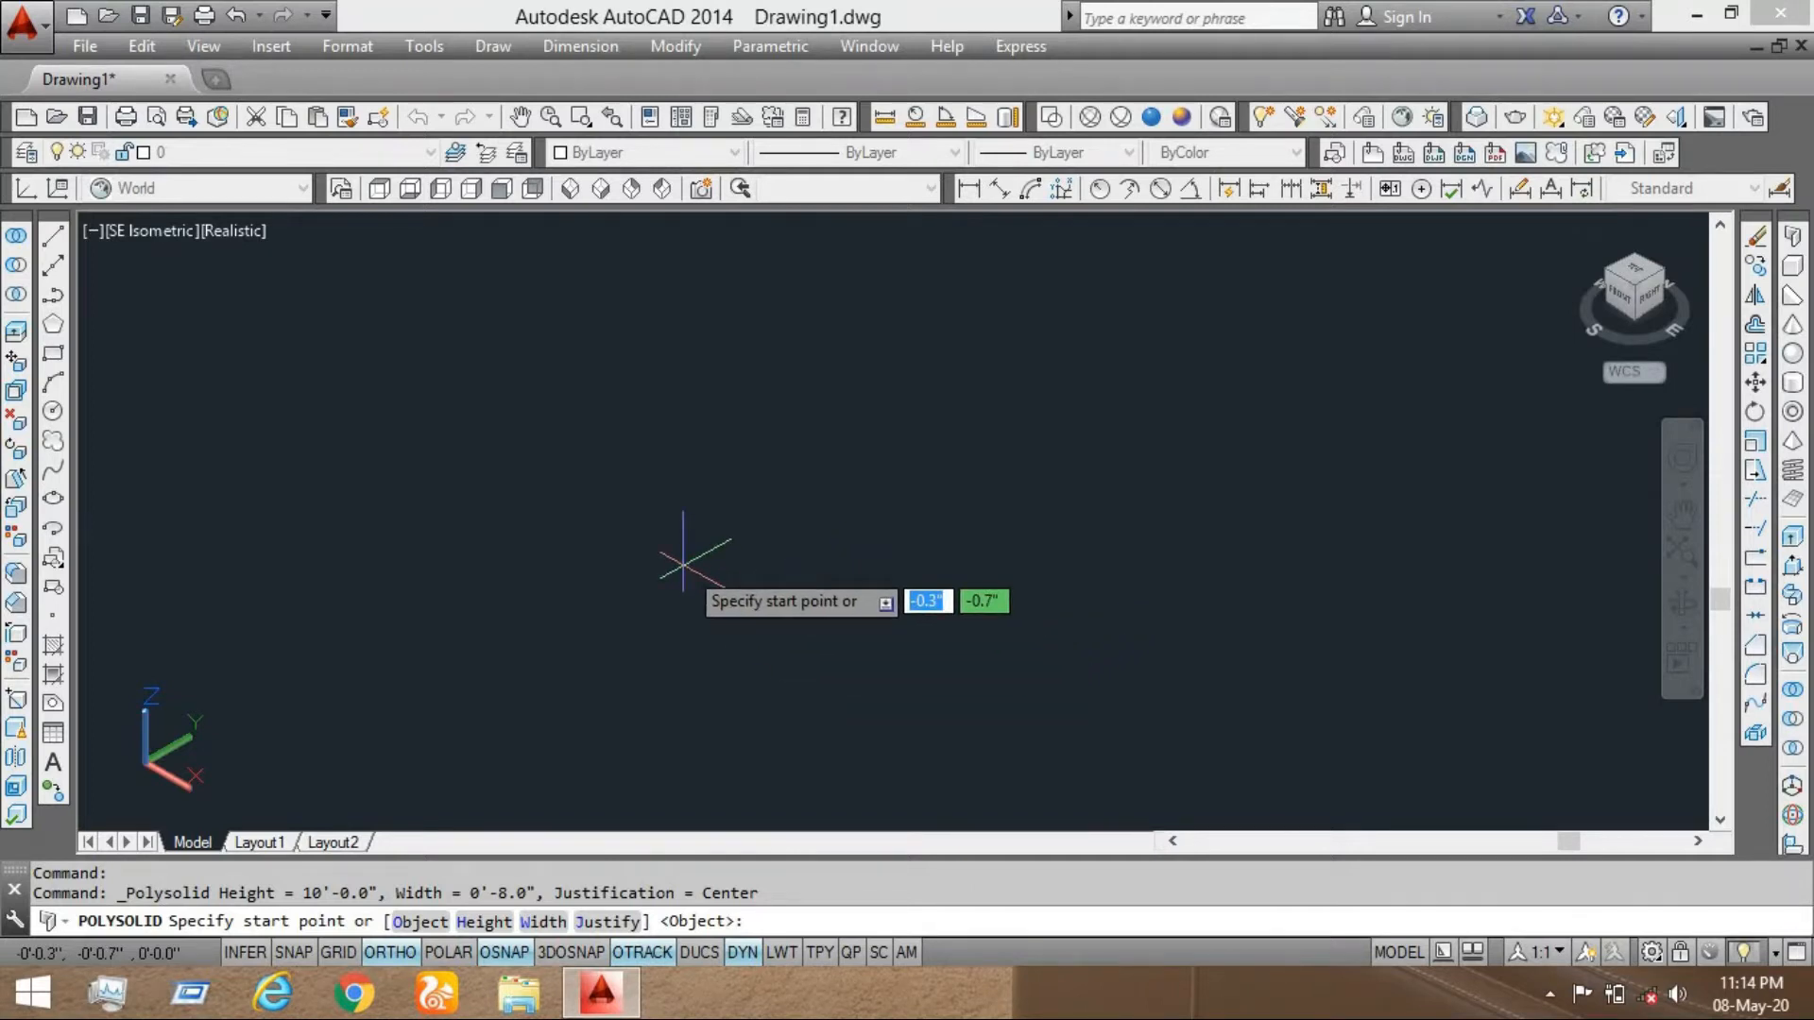
{"action": "left_click", "coordinate": [648, 529]}
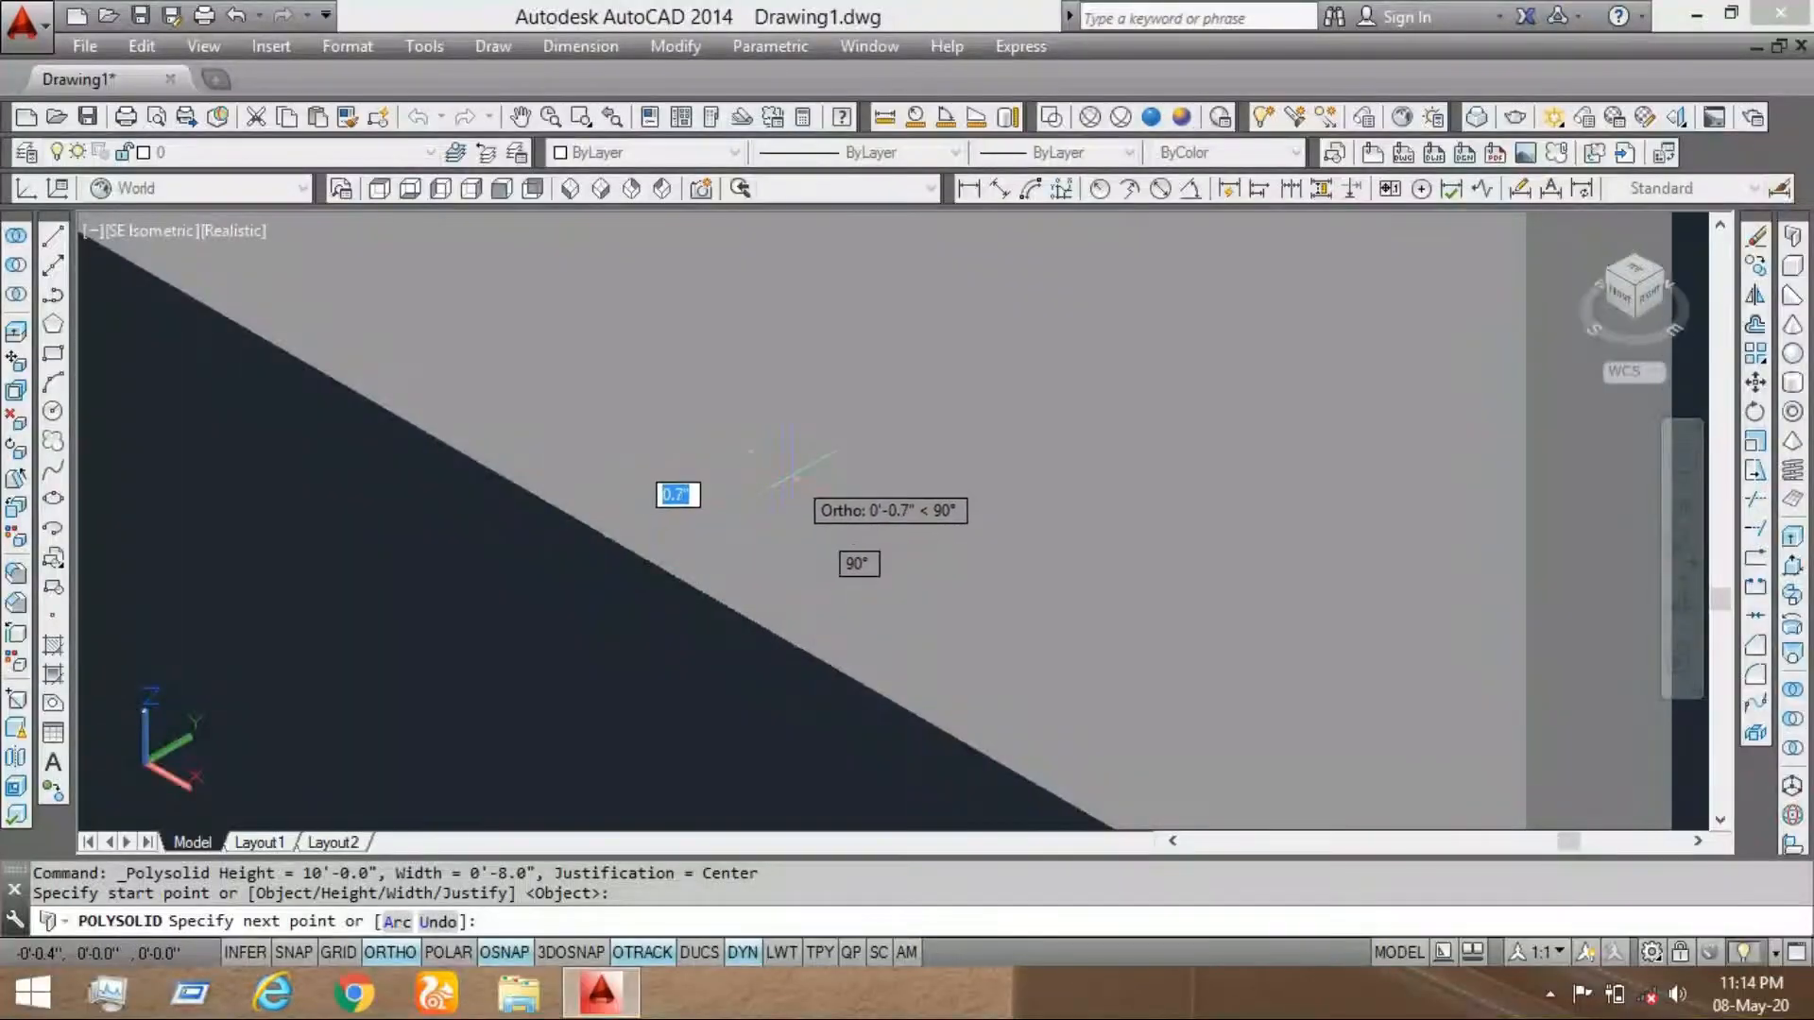
{"action": "scroll", "coordinate": [789, 476], "scroll_direction": "down", "scroll_amount": 8}
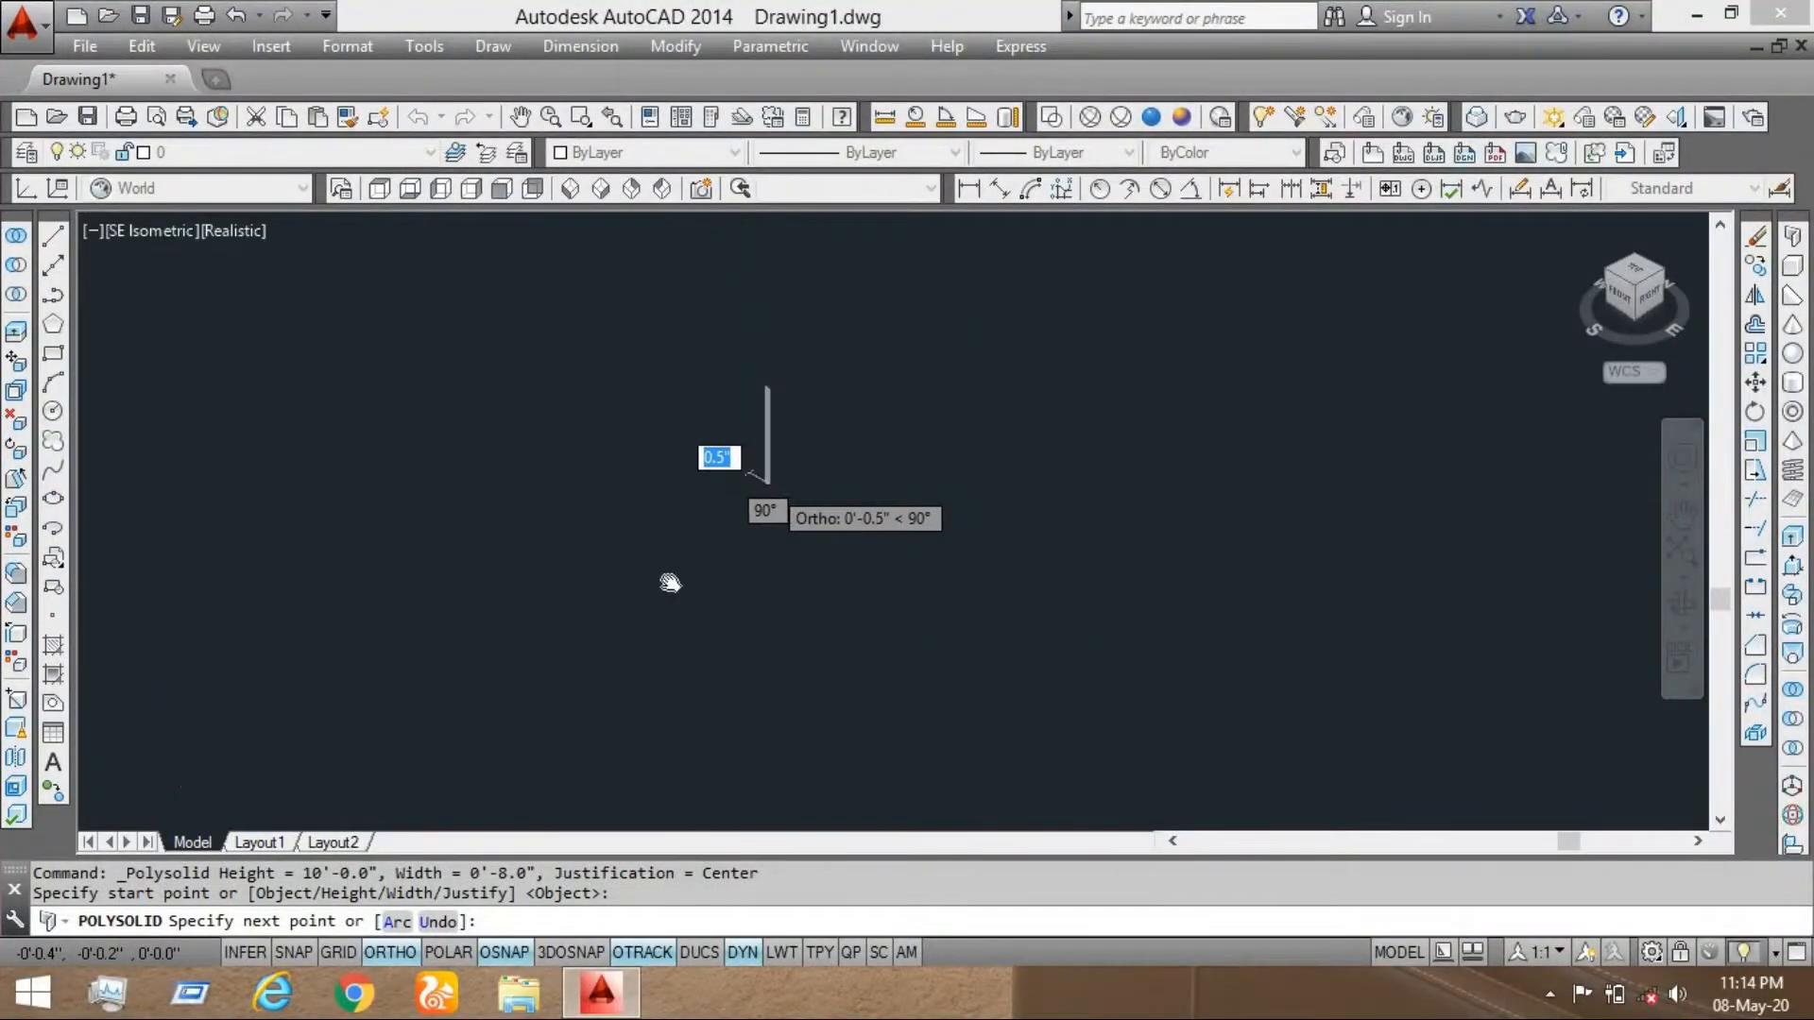
{"action": "middle_click_drag", "start_coordinate": [670, 583], "coordinate": [561, 694]}
{"action": "left_click", "coordinate": [979, 416]}
{"action": "left_click", "coordinate": [1215, 532]}
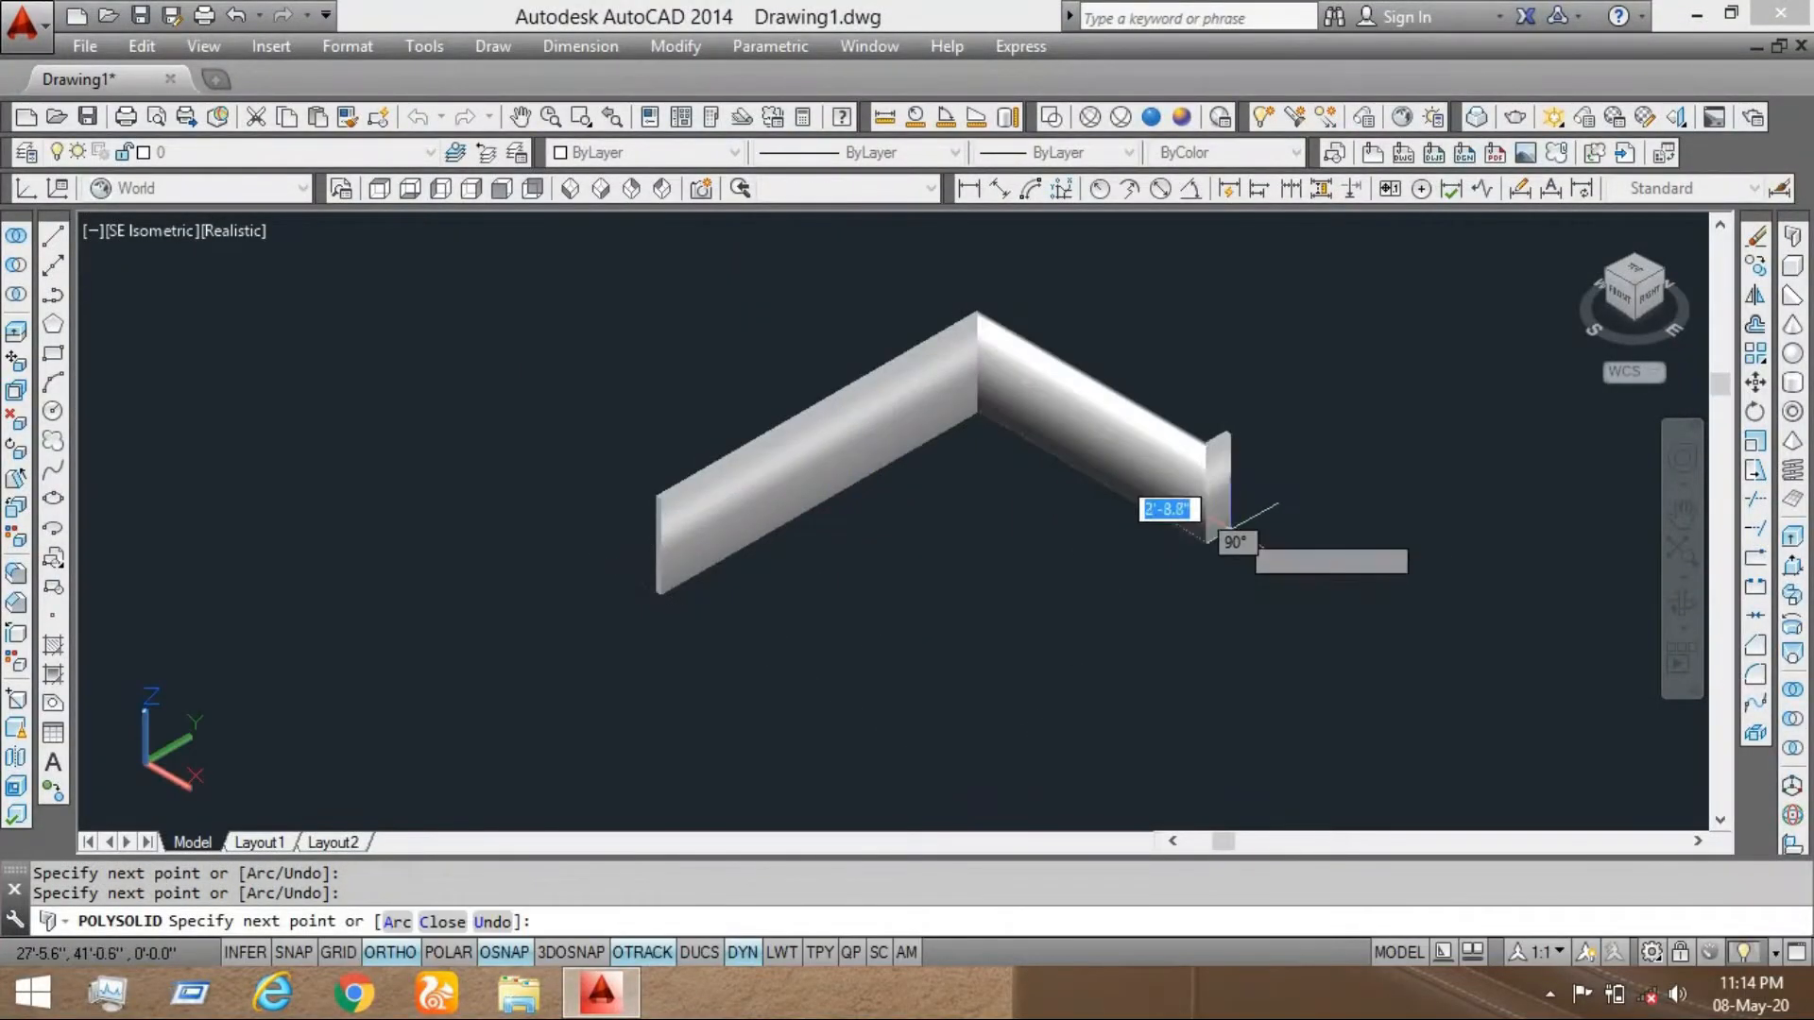
{"action": "left_click", "coordinate": [987, 652]}
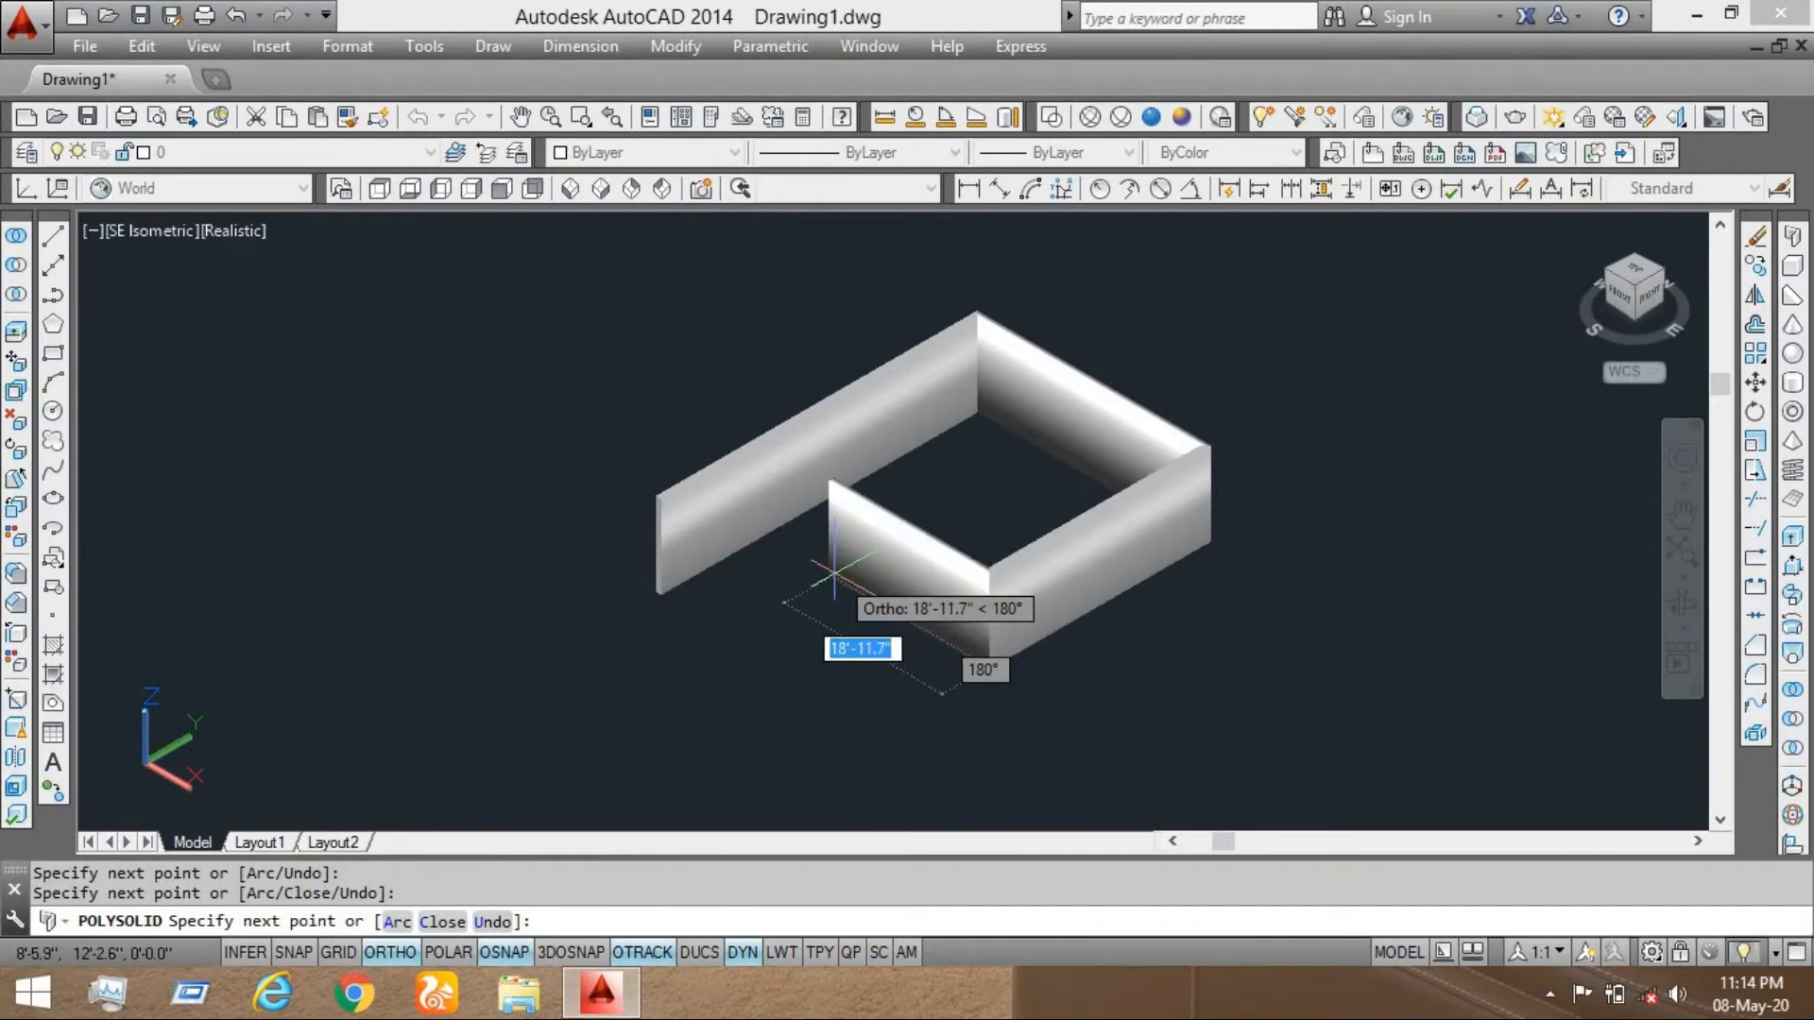
{"action": "key", "text": "Return"}
{"action": "scroll", "coordinate": [854, 539], "scroll_direction": "down", "scroll_amount": 3}
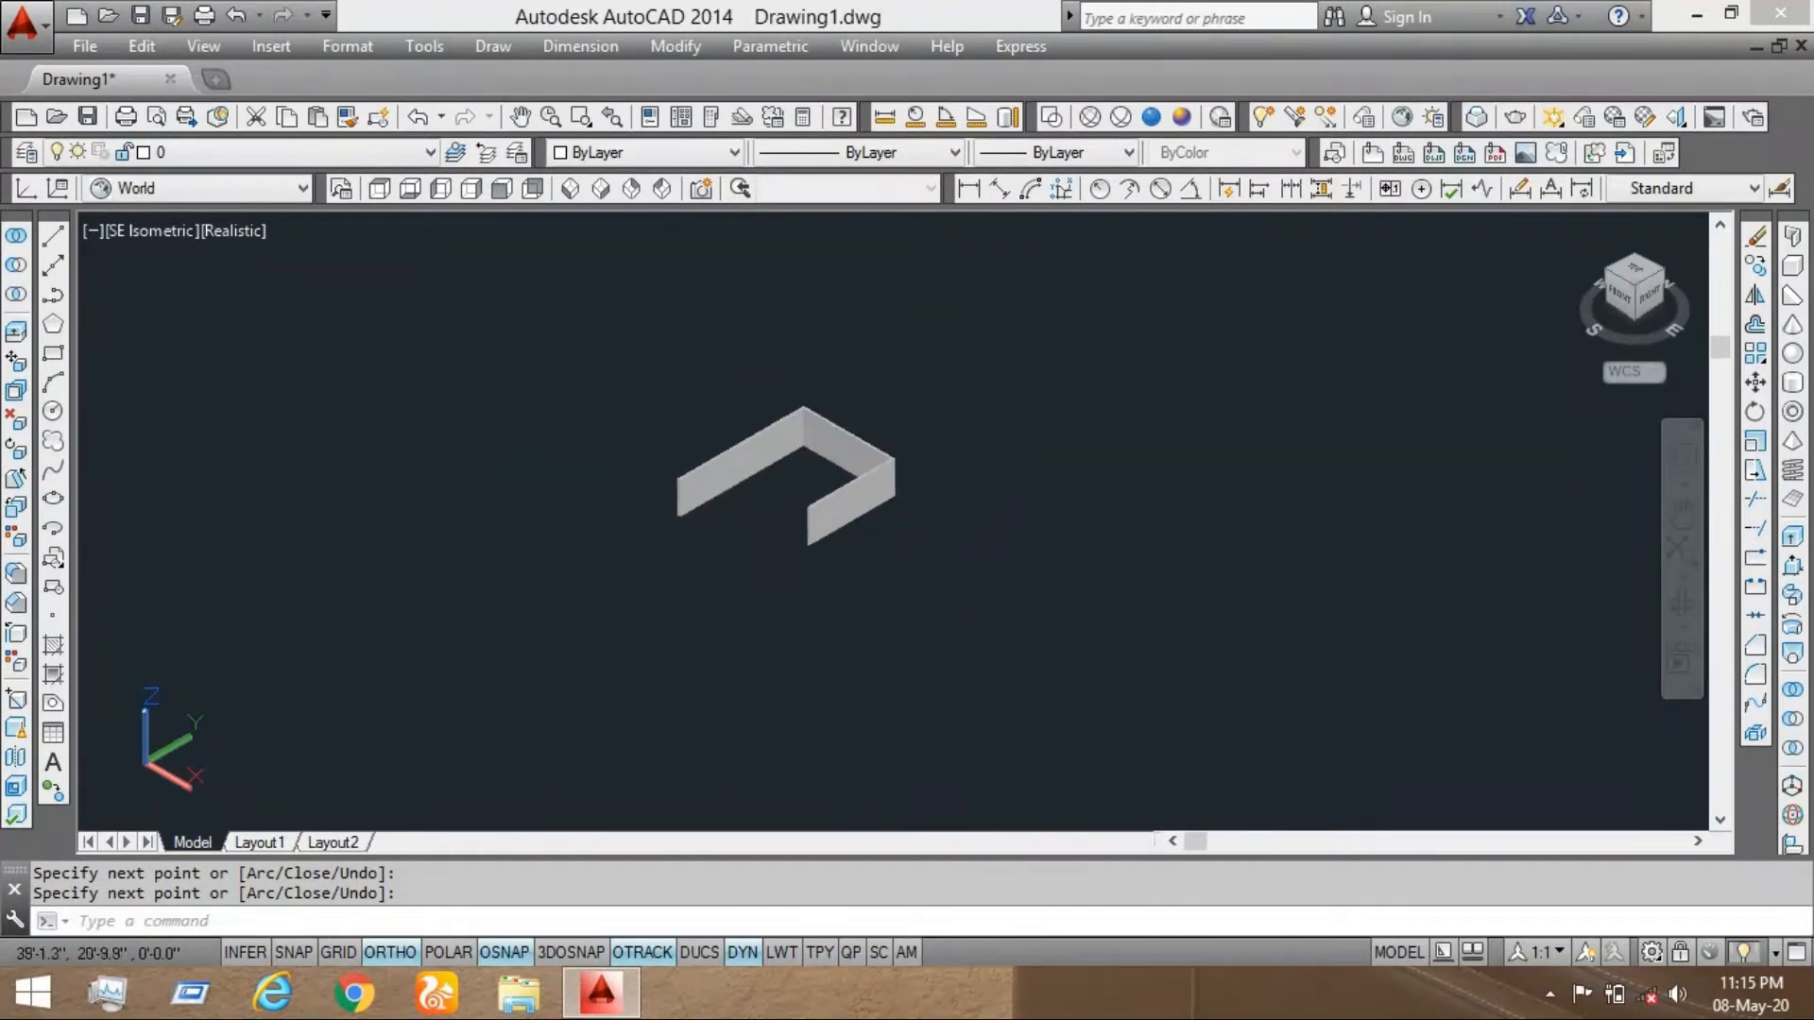
{"action": "scroll", "coordinate": [931, 546], "scroll_direction": "up", "scroll_amount": 3}
Start another polysolid and set its height to 10' and its width to 8"
{"action": "left_click", "coordinate": [1794, 238]}
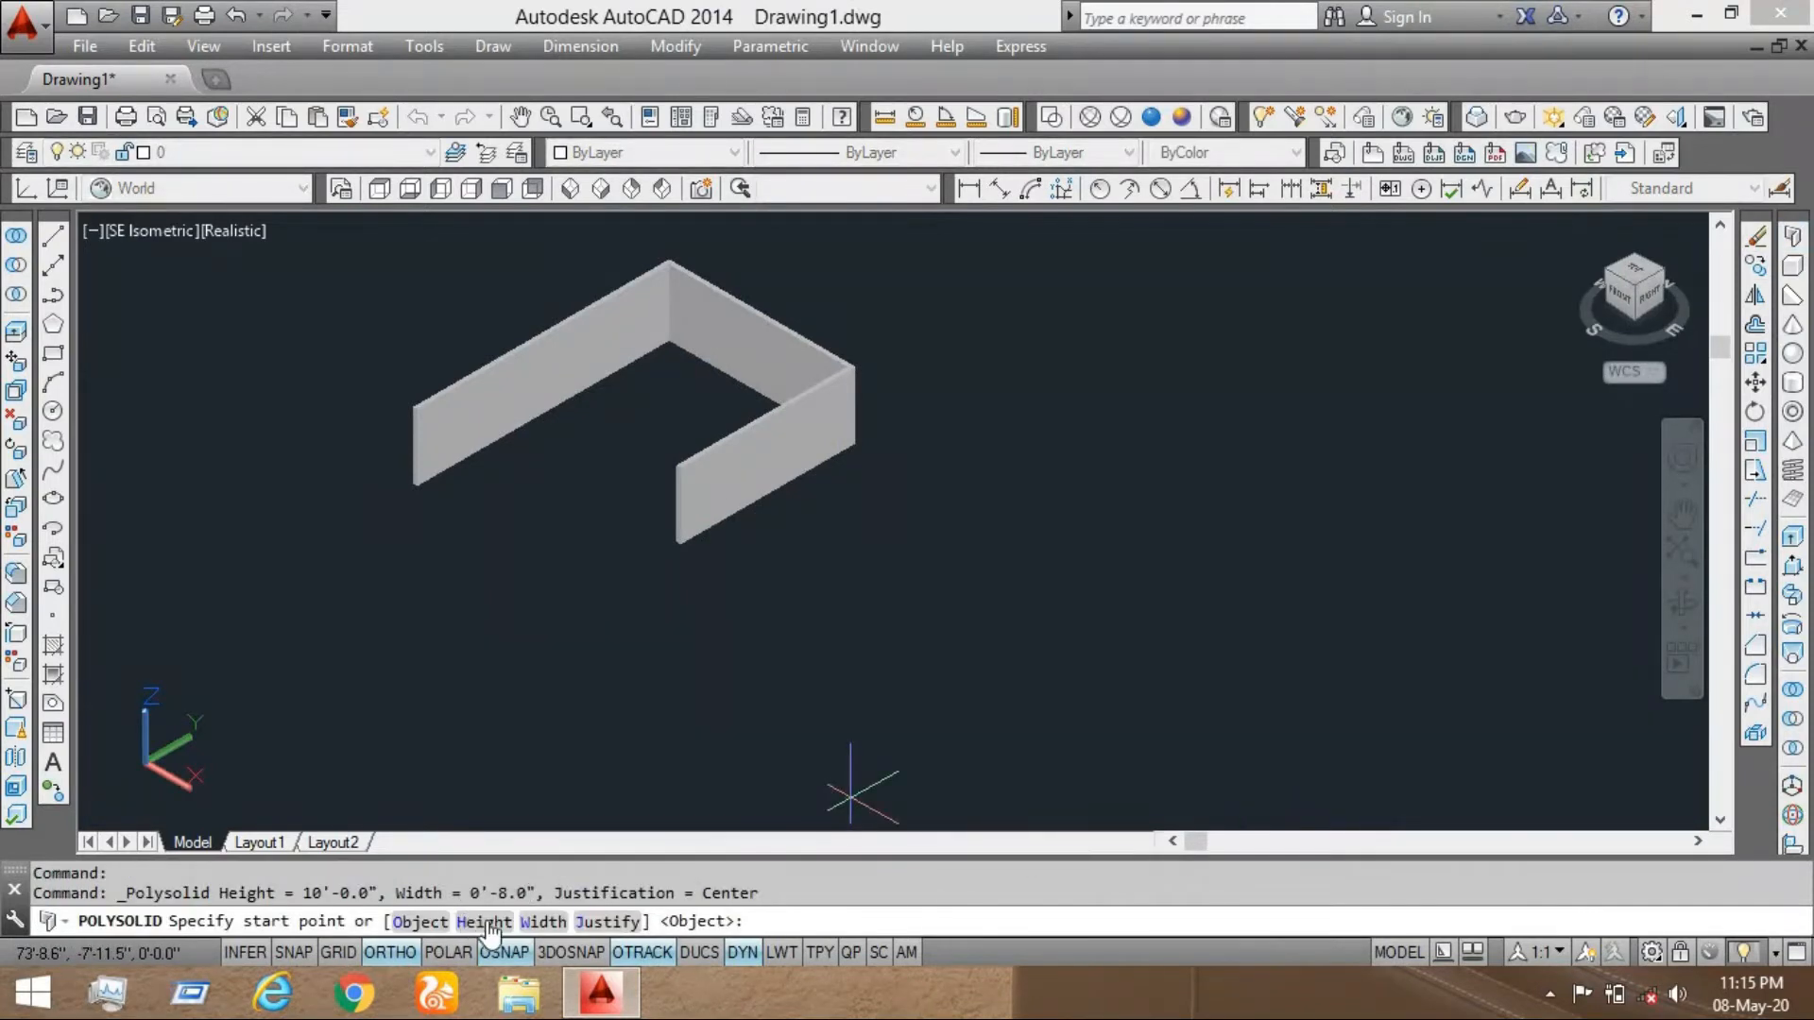
{"action": "left_click", "coordinate": [485, 923]}
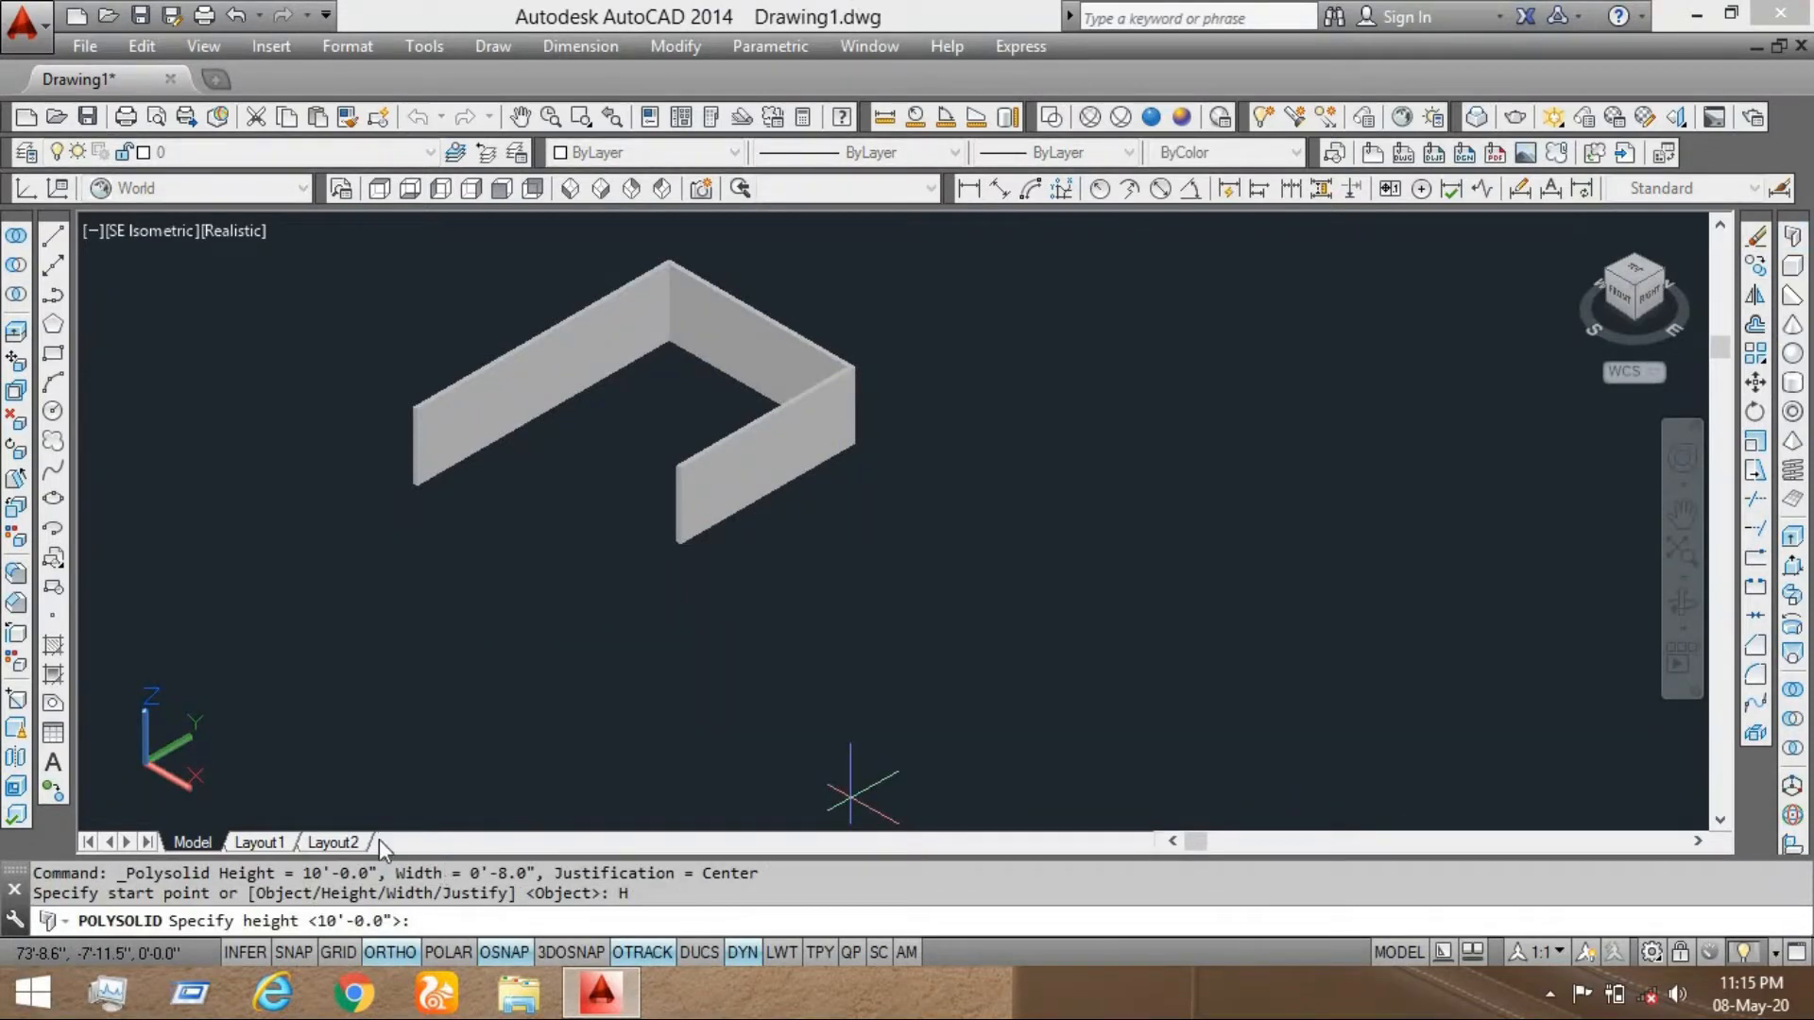
{"action": "type", "text": "10"}
{"action": "key", "text": "Return"}
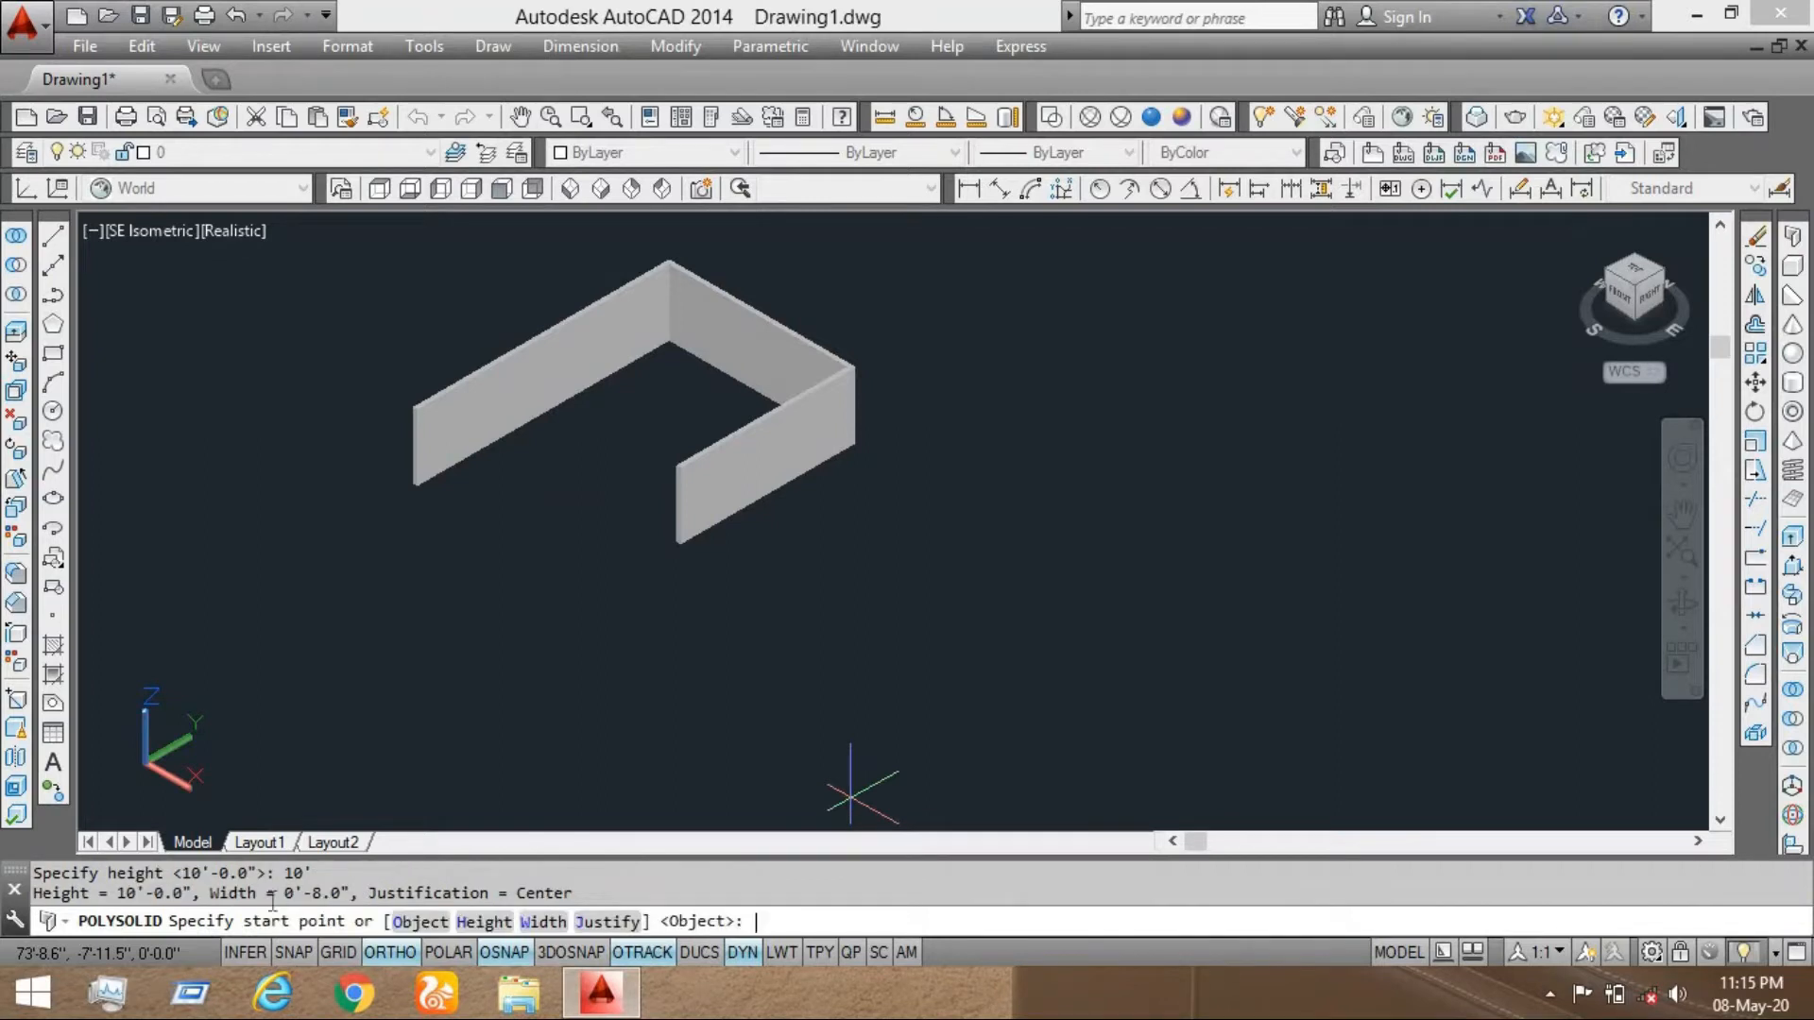
{"action": "left_click", "coordinate": [533, 922]}
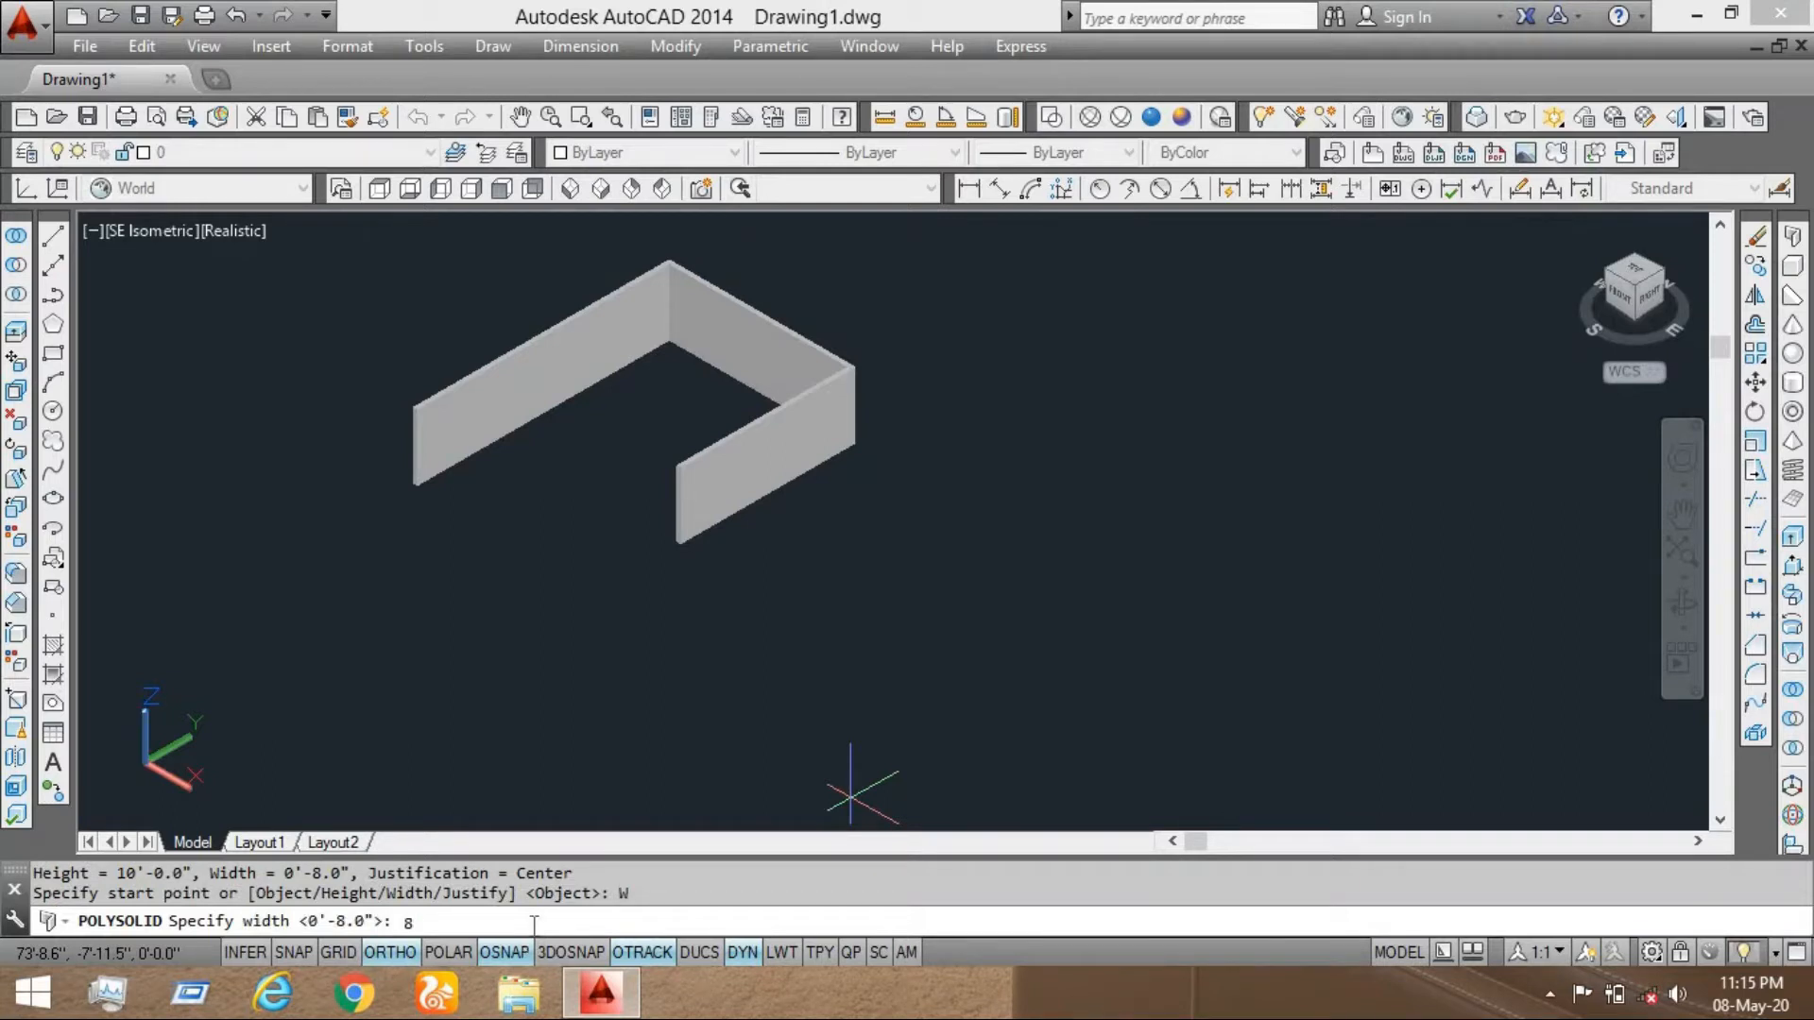
{"action": "type", "text": "8"}
{"action": "key", "text": "Return"}
Draw a second, smaller U-shaped polysolid wall of three segments beside the first one
{"action": "left_click", "coordinate": [841, 633]}
{"action": "left_click", "coordinate": [1027, 533]}
{"action": "left_click", "coordinate": [1129, 571]}
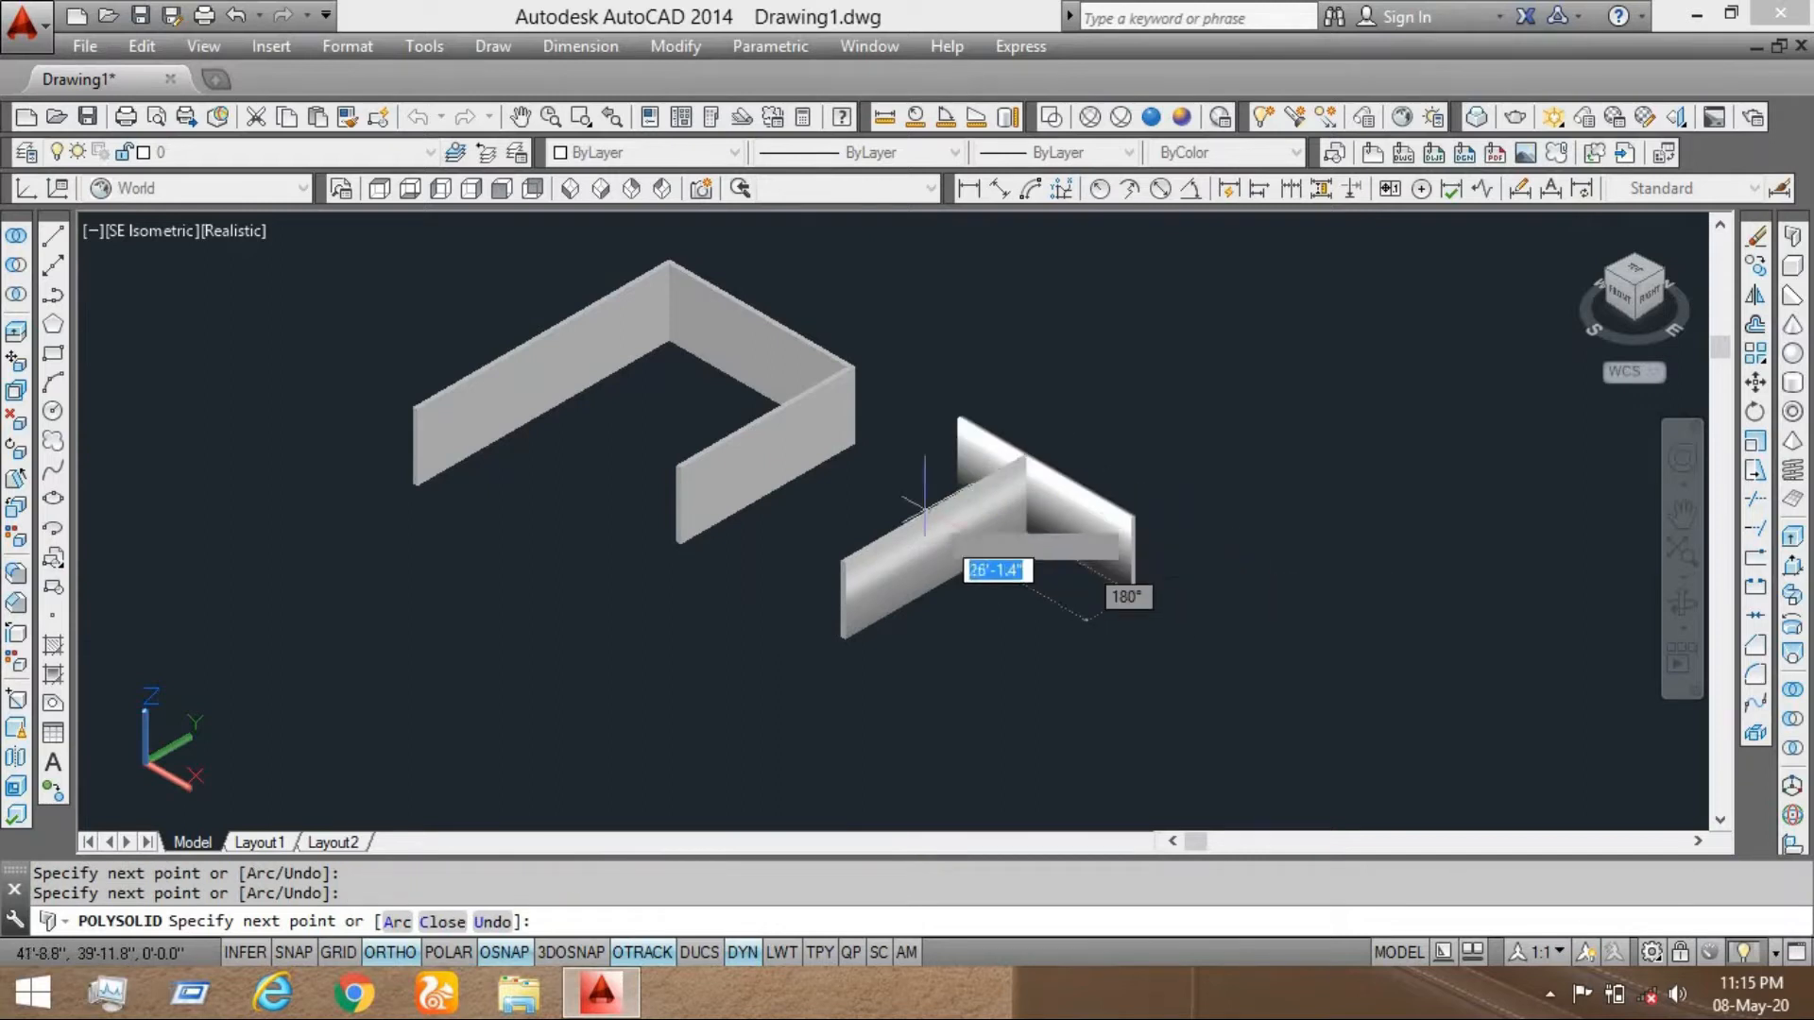
{"action": "left_click", "coordinate": [989, 590]}
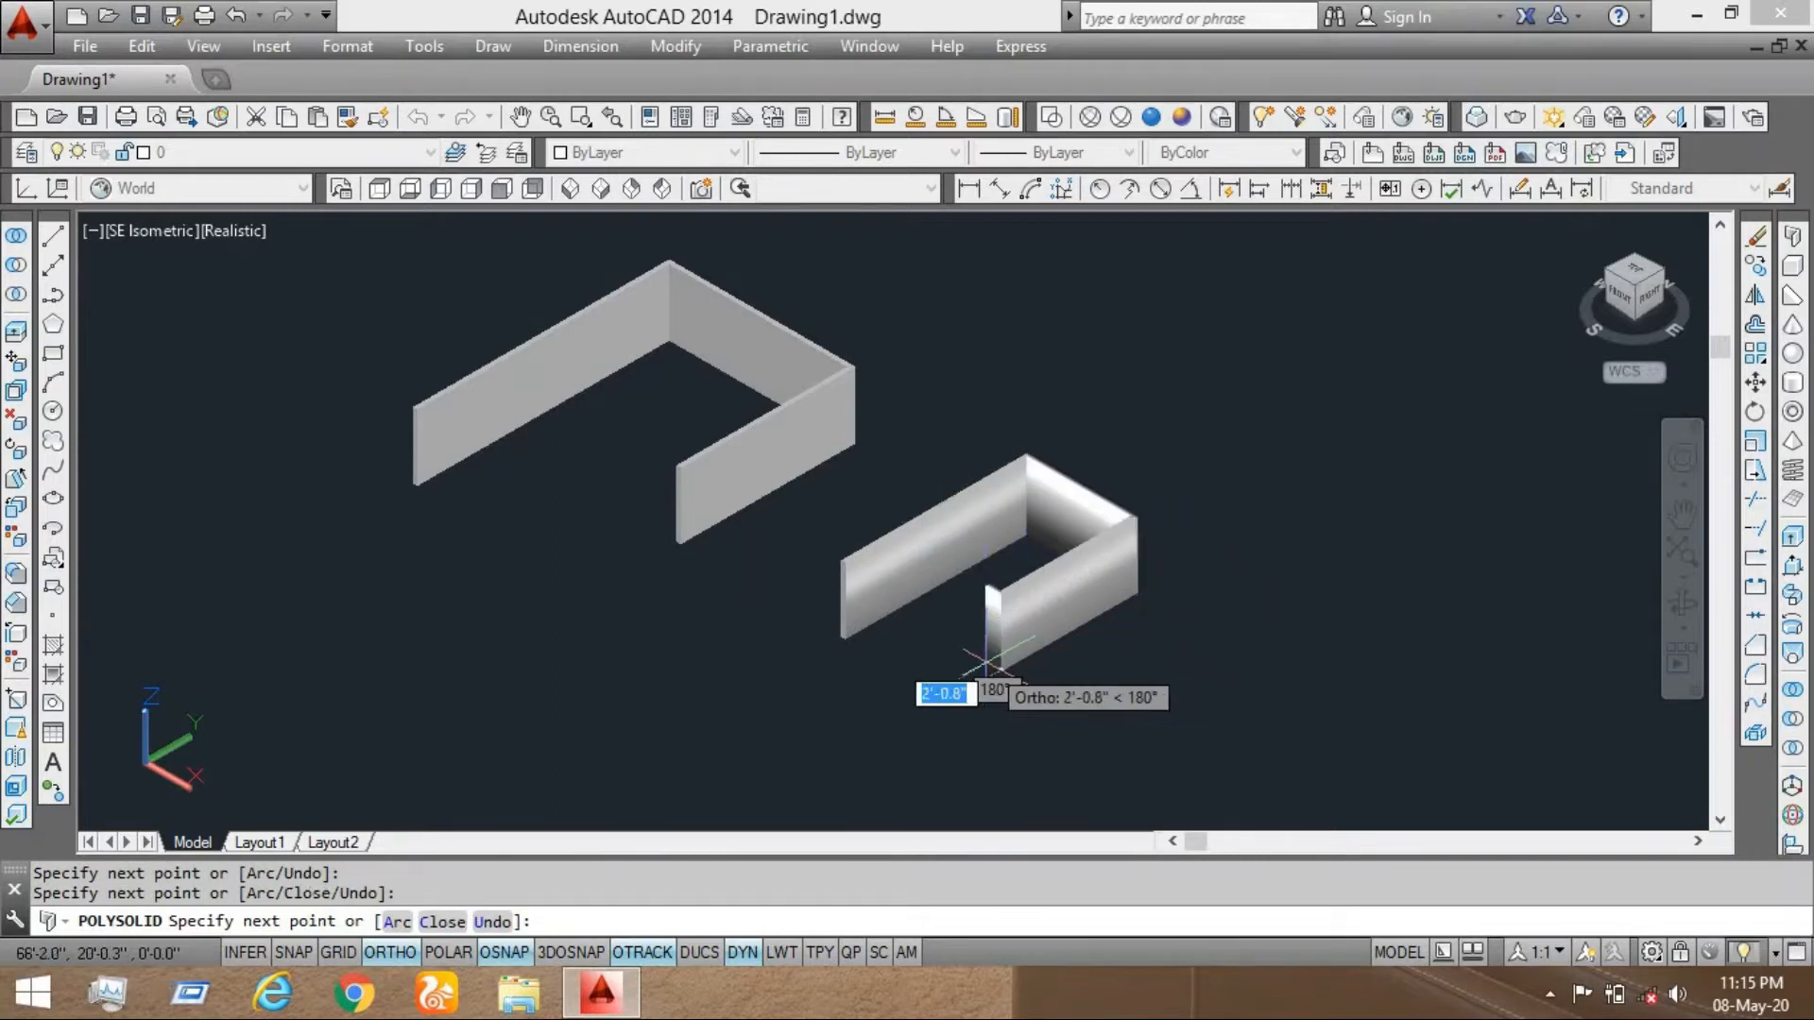
{"action": "key", "text": "Return"}
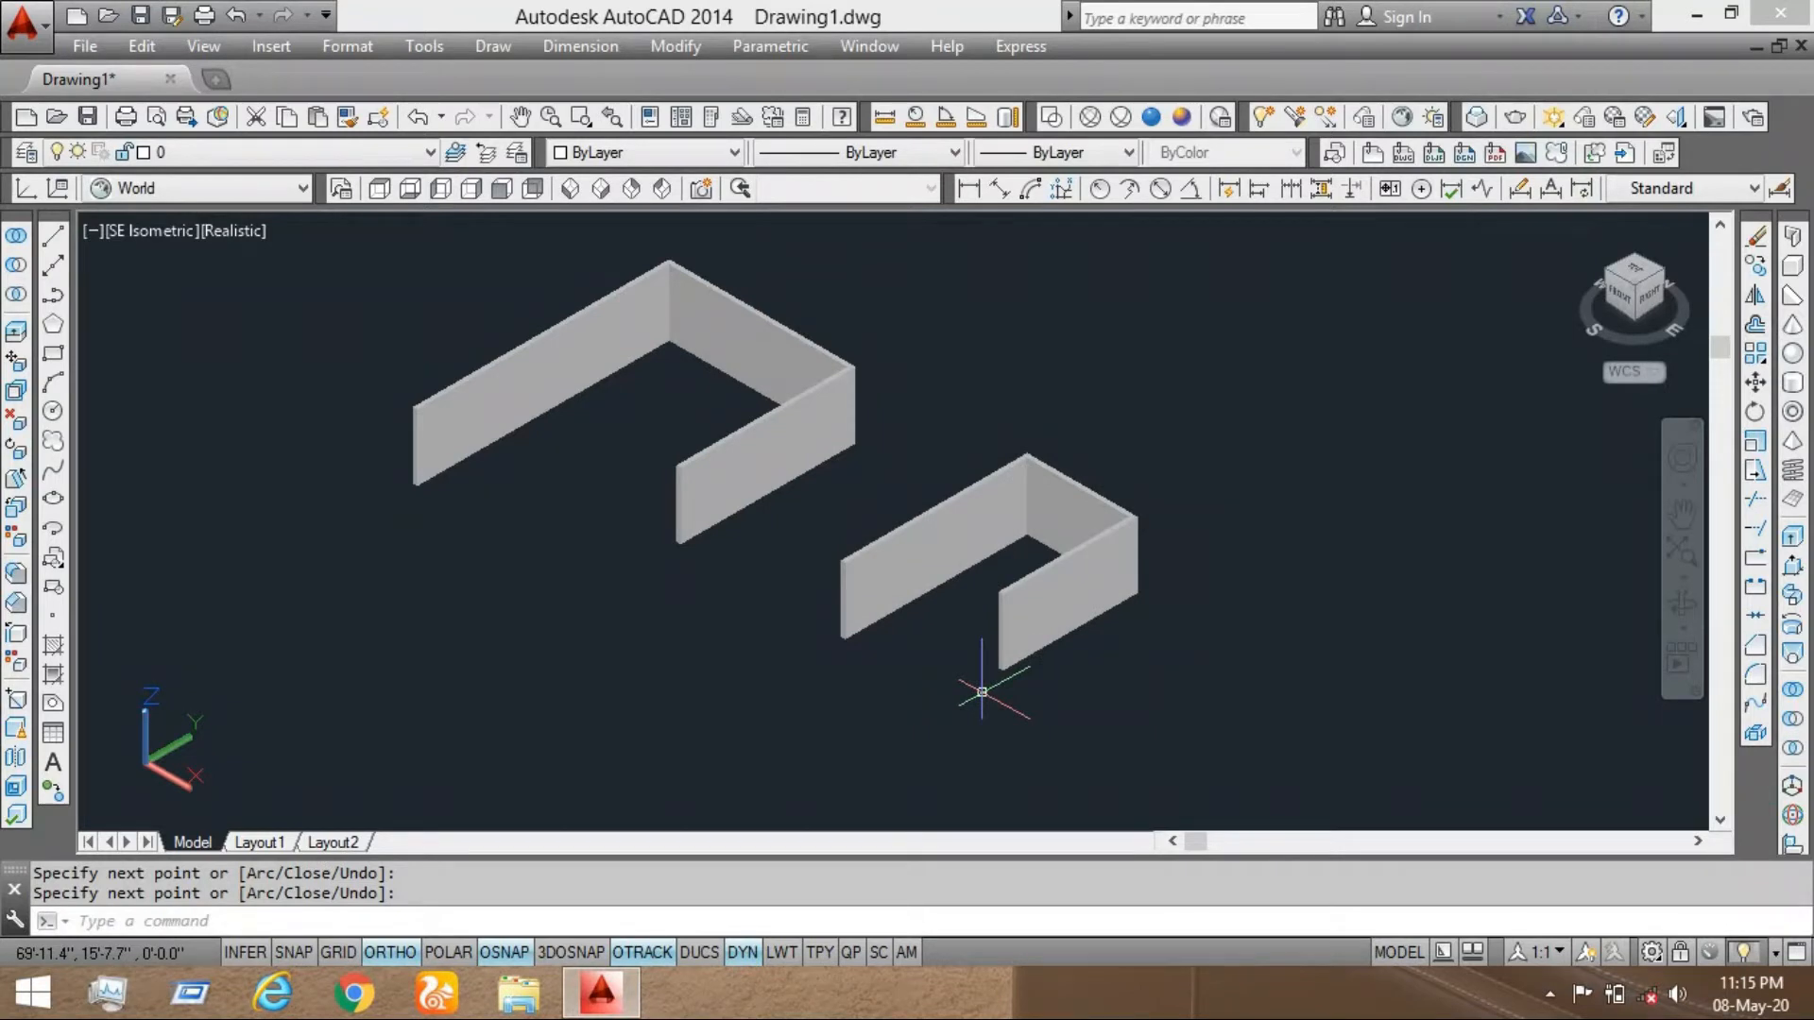
Create a box beside the smaller wall by its dimensions: length 10', width 5' and height 20'
{"action": "middle_click_drag", "start_coordinate": [1231, 581], "coordinate": [870, 575]}
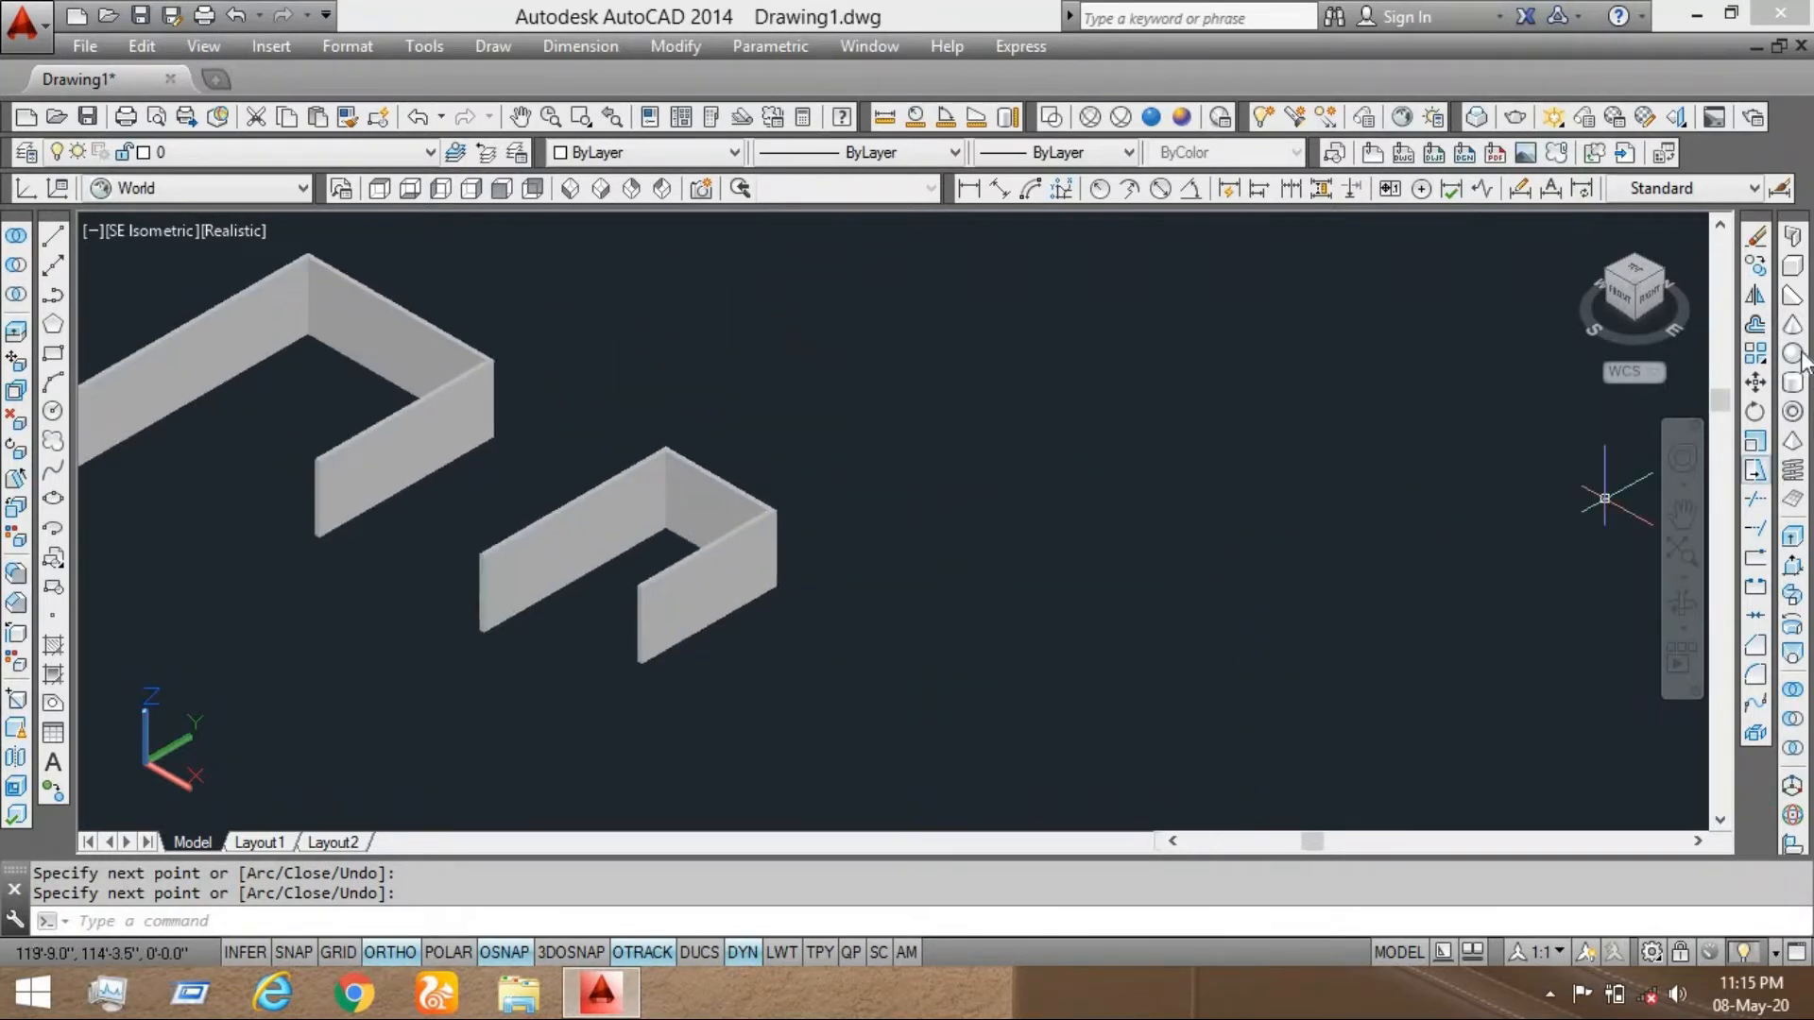
{"action": "left_click", "coordinate": [1794, 268]}
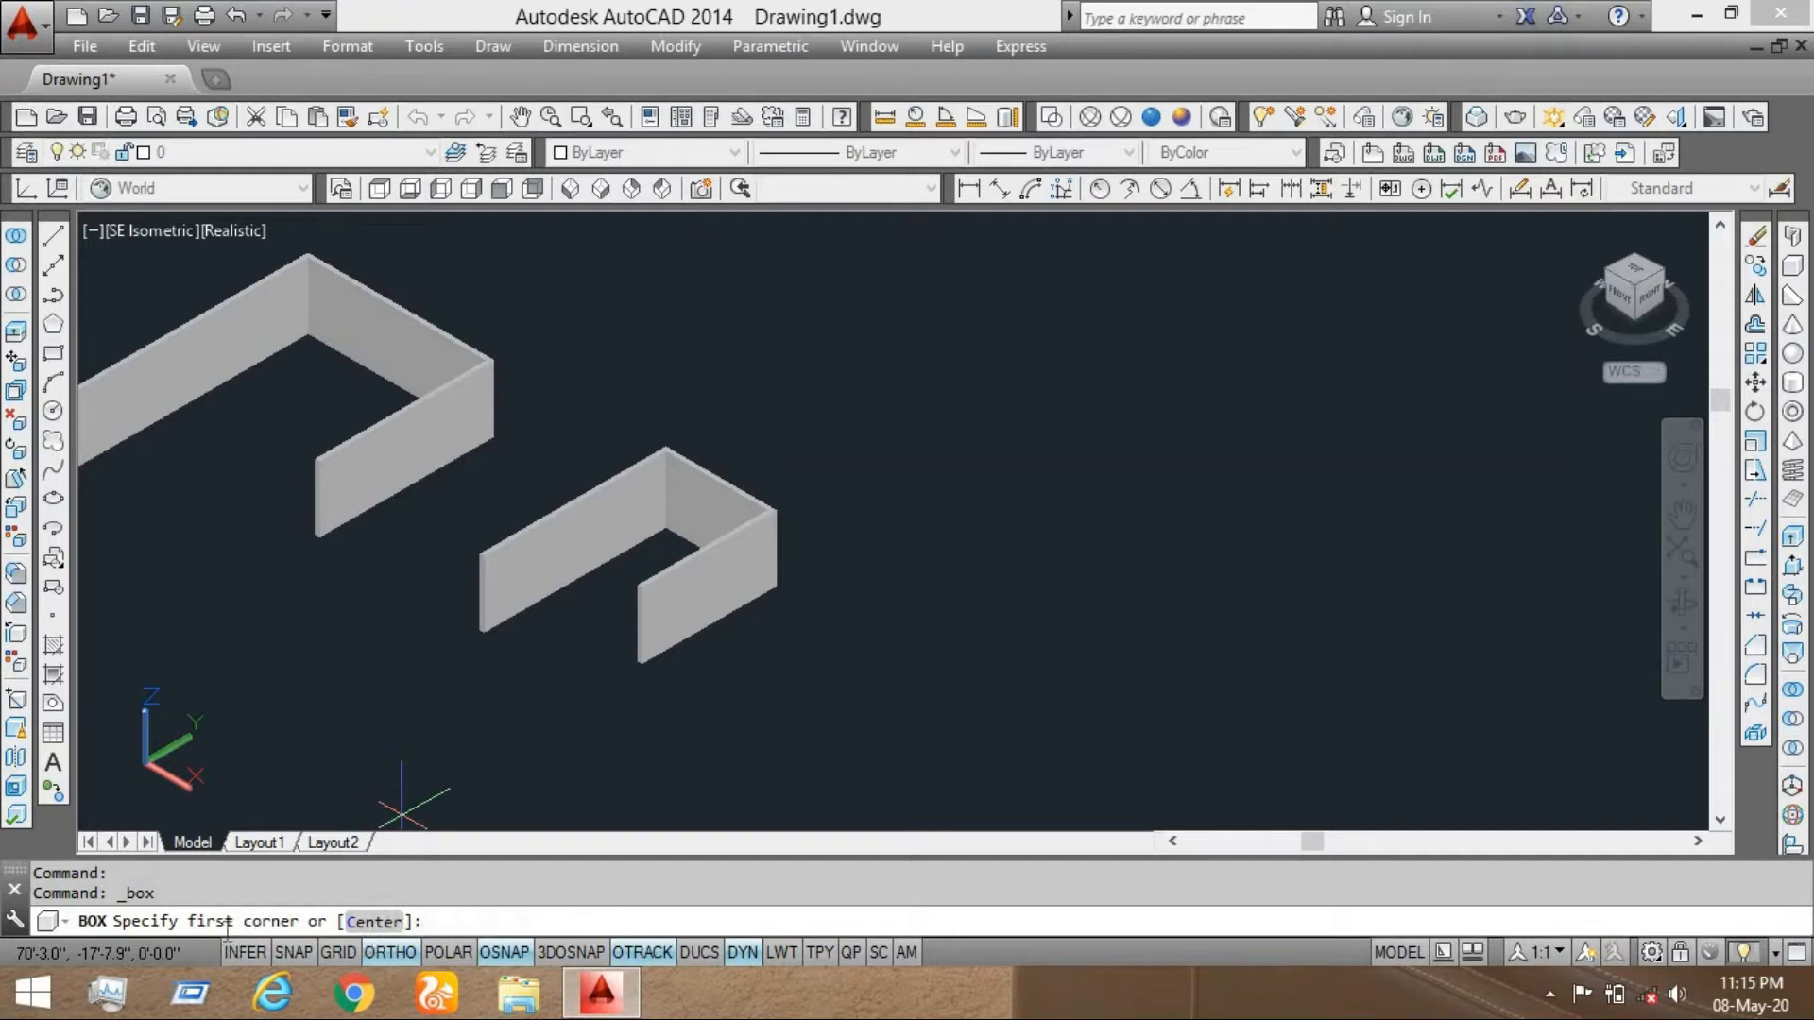
{"action": "left_click", "coordinate": [942, 552]}
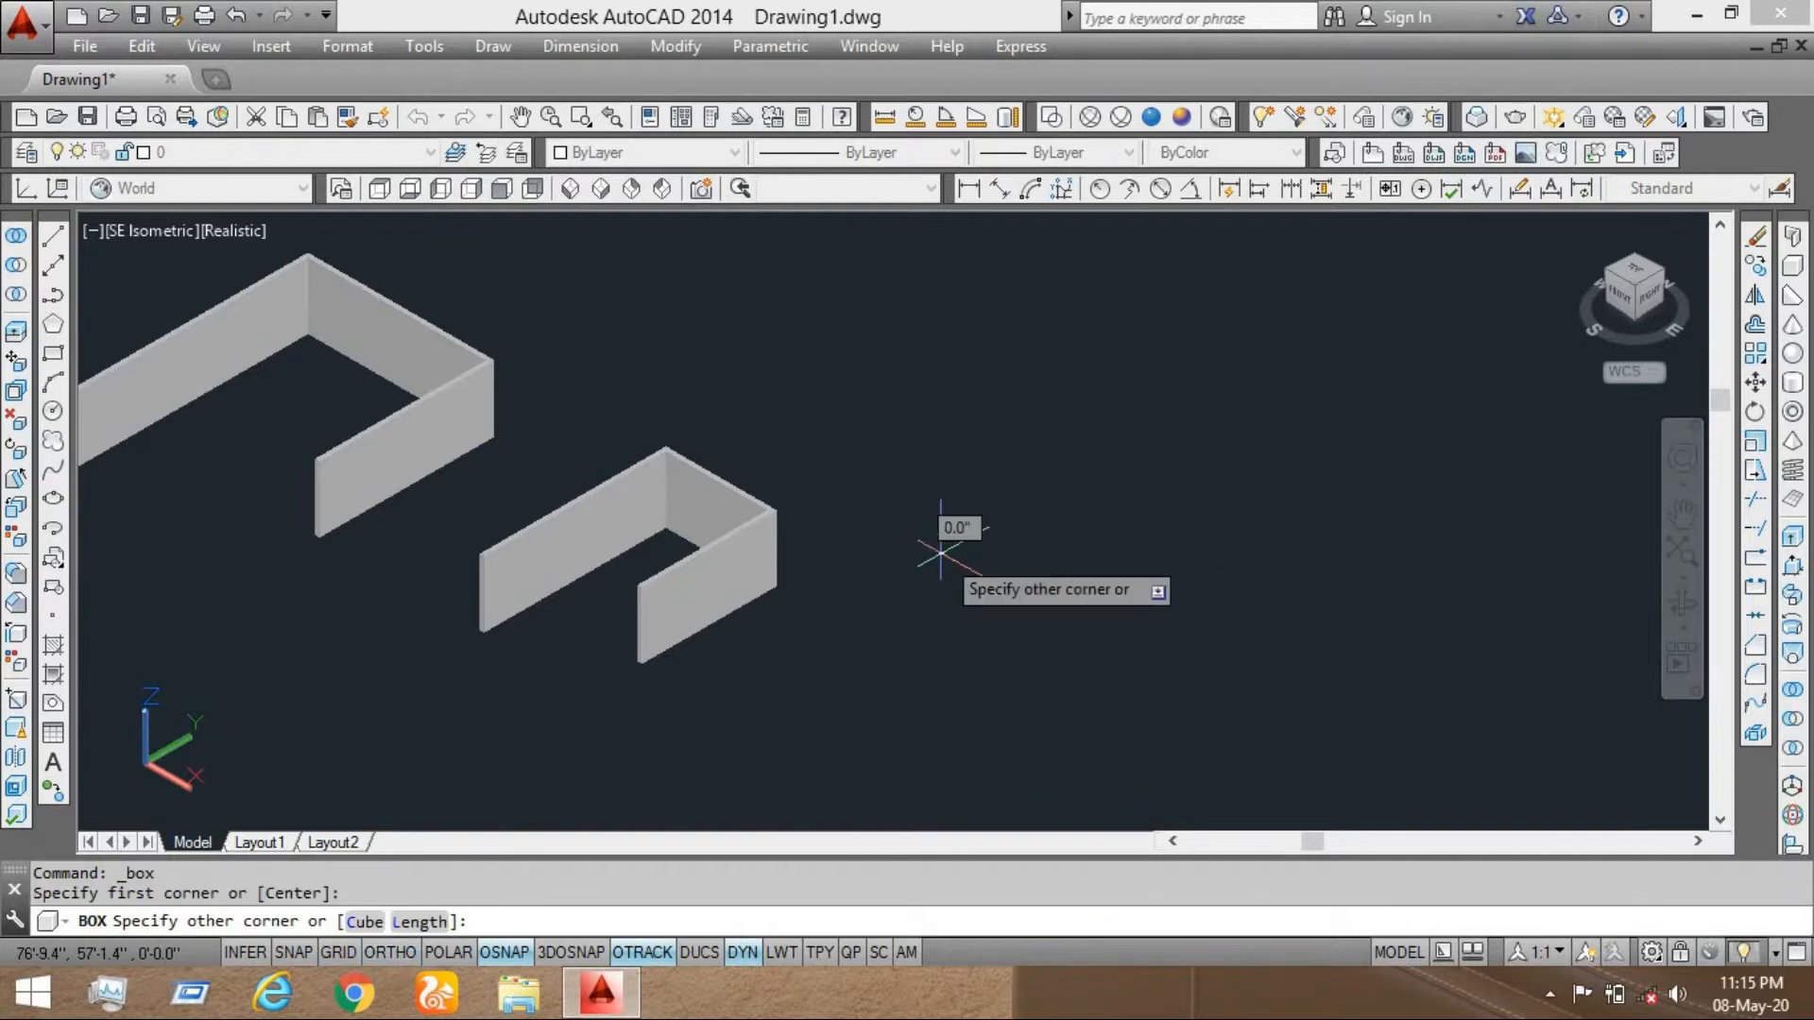
{"action": "middle_click_drag", "start_coordinate": [1065, 627], "coordinate": [912, 570]}
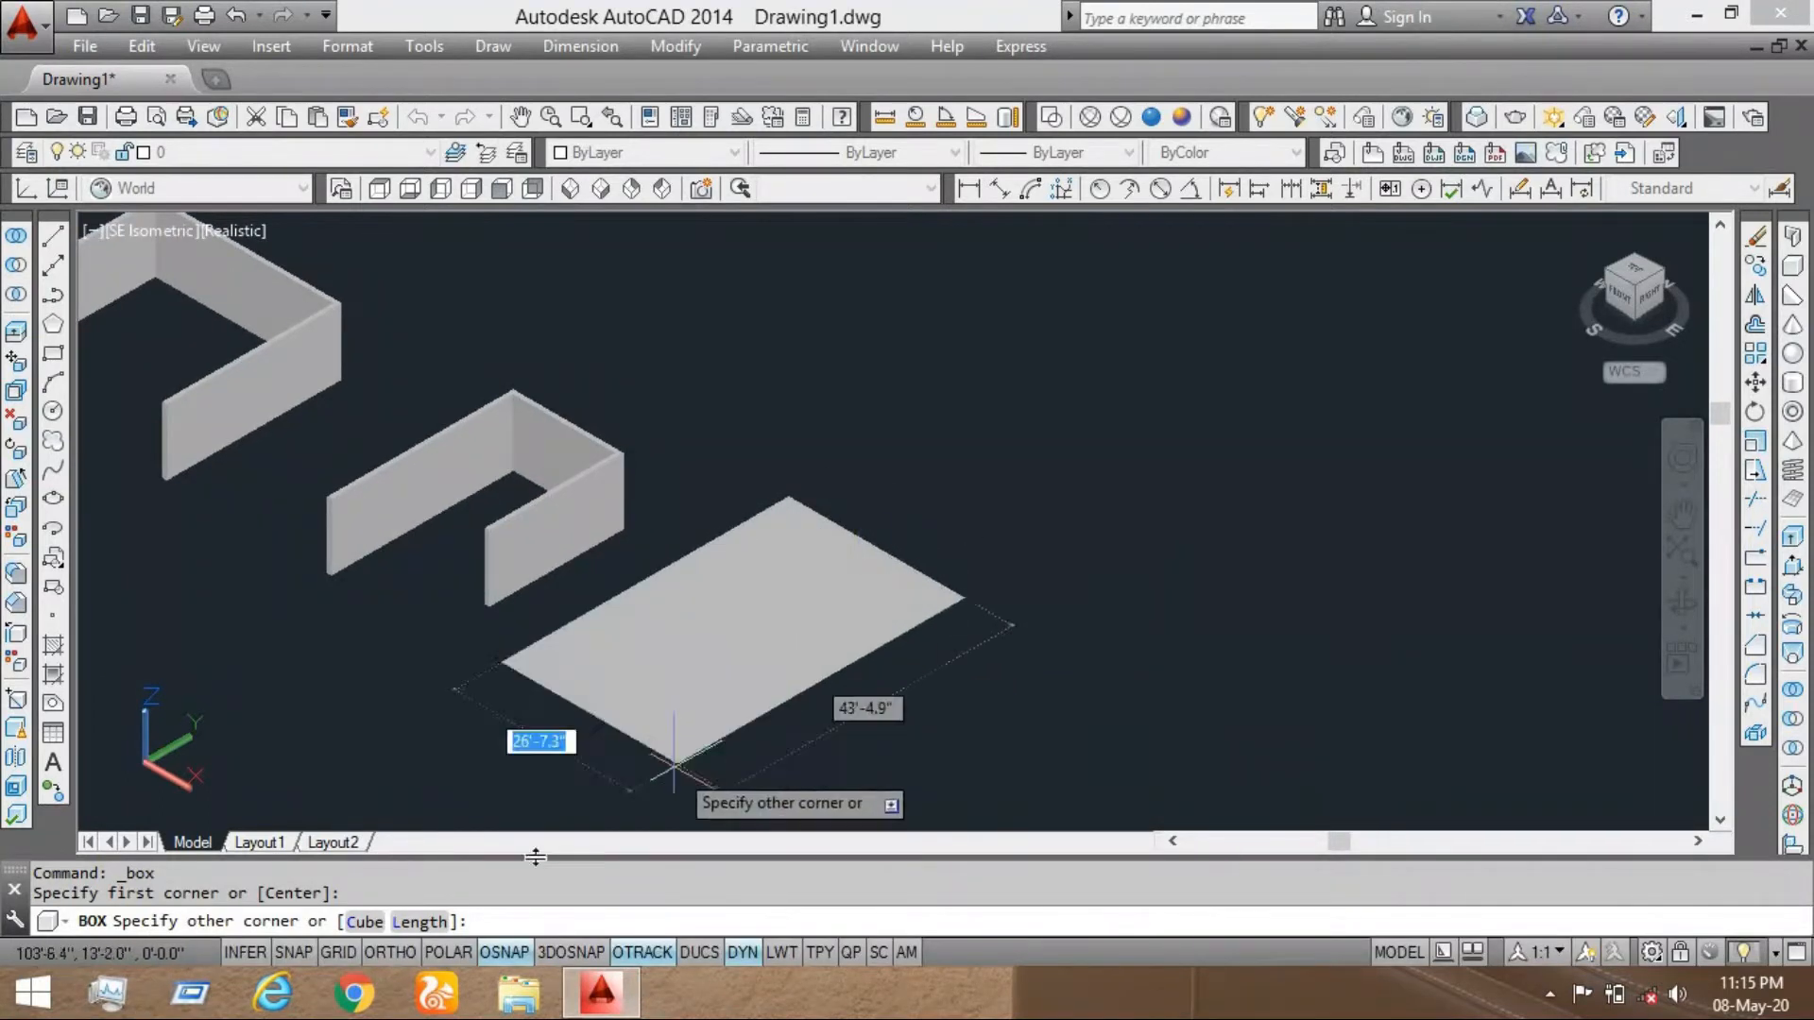
{"action": "type", "text": "L"}
{"action": "key", "text": "Return"}
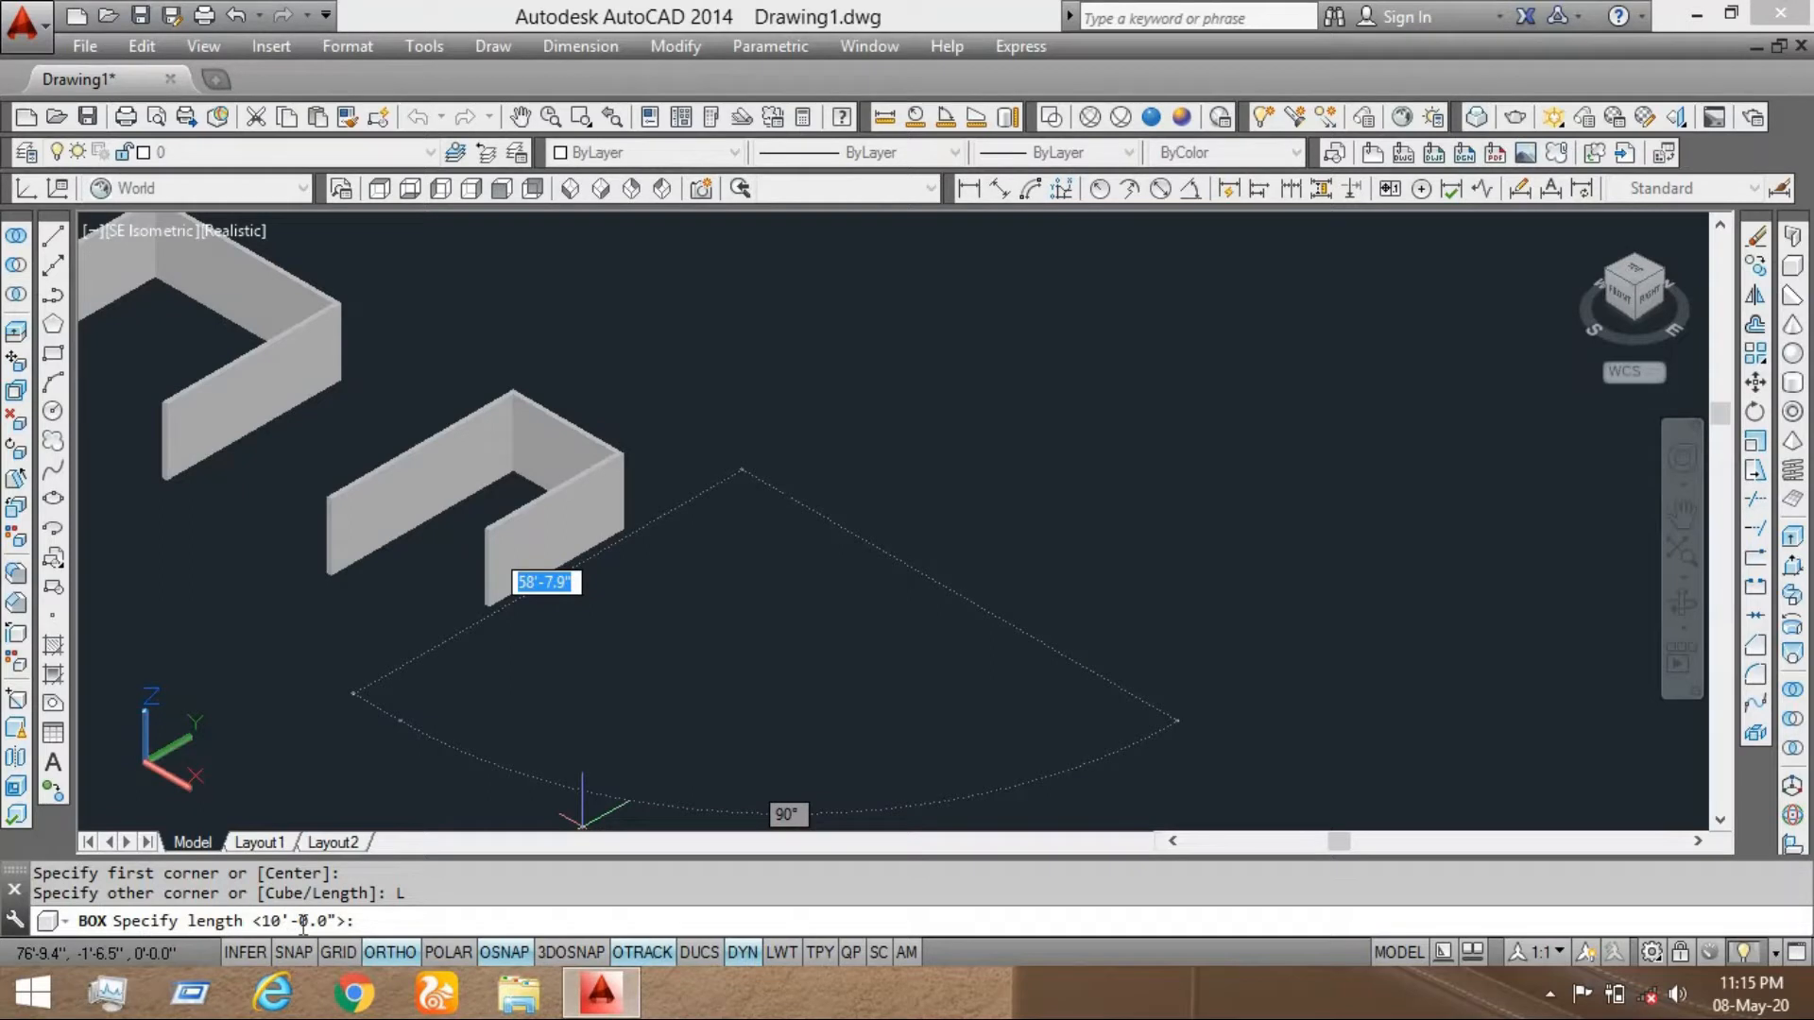
{"action": "key", "text": "Return"}
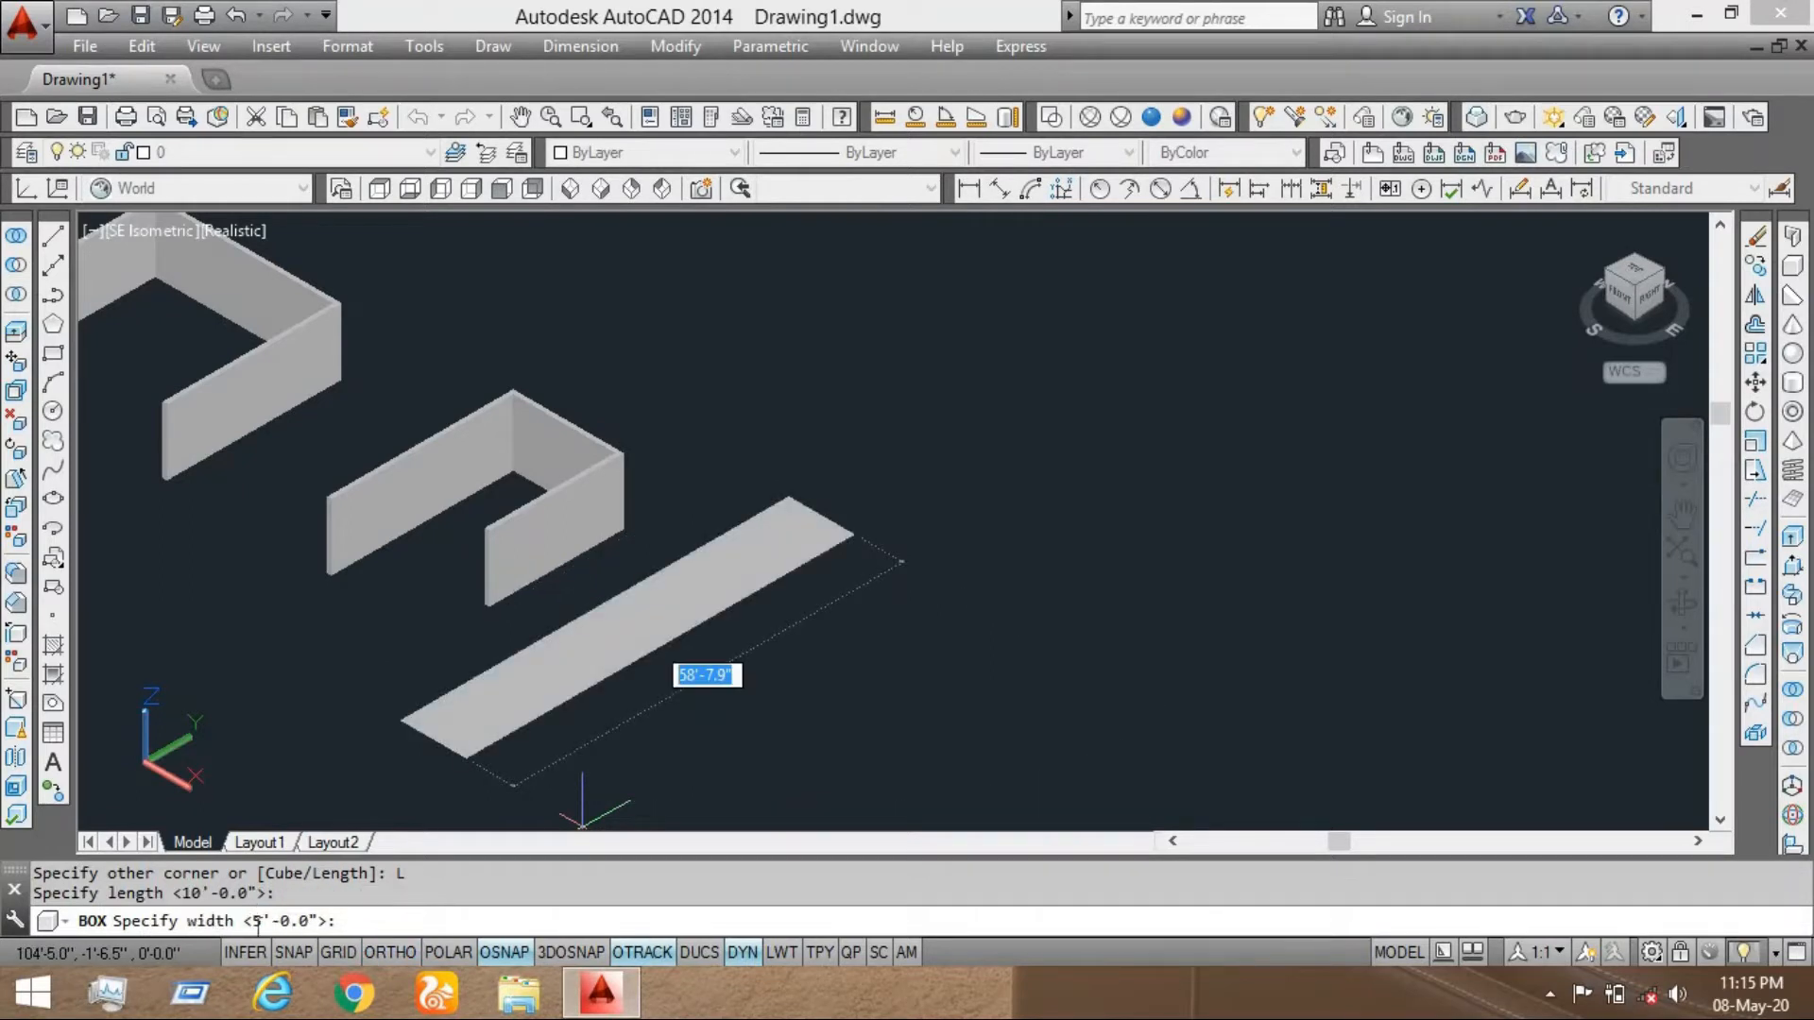
{"action": "key", "text": "Return"}
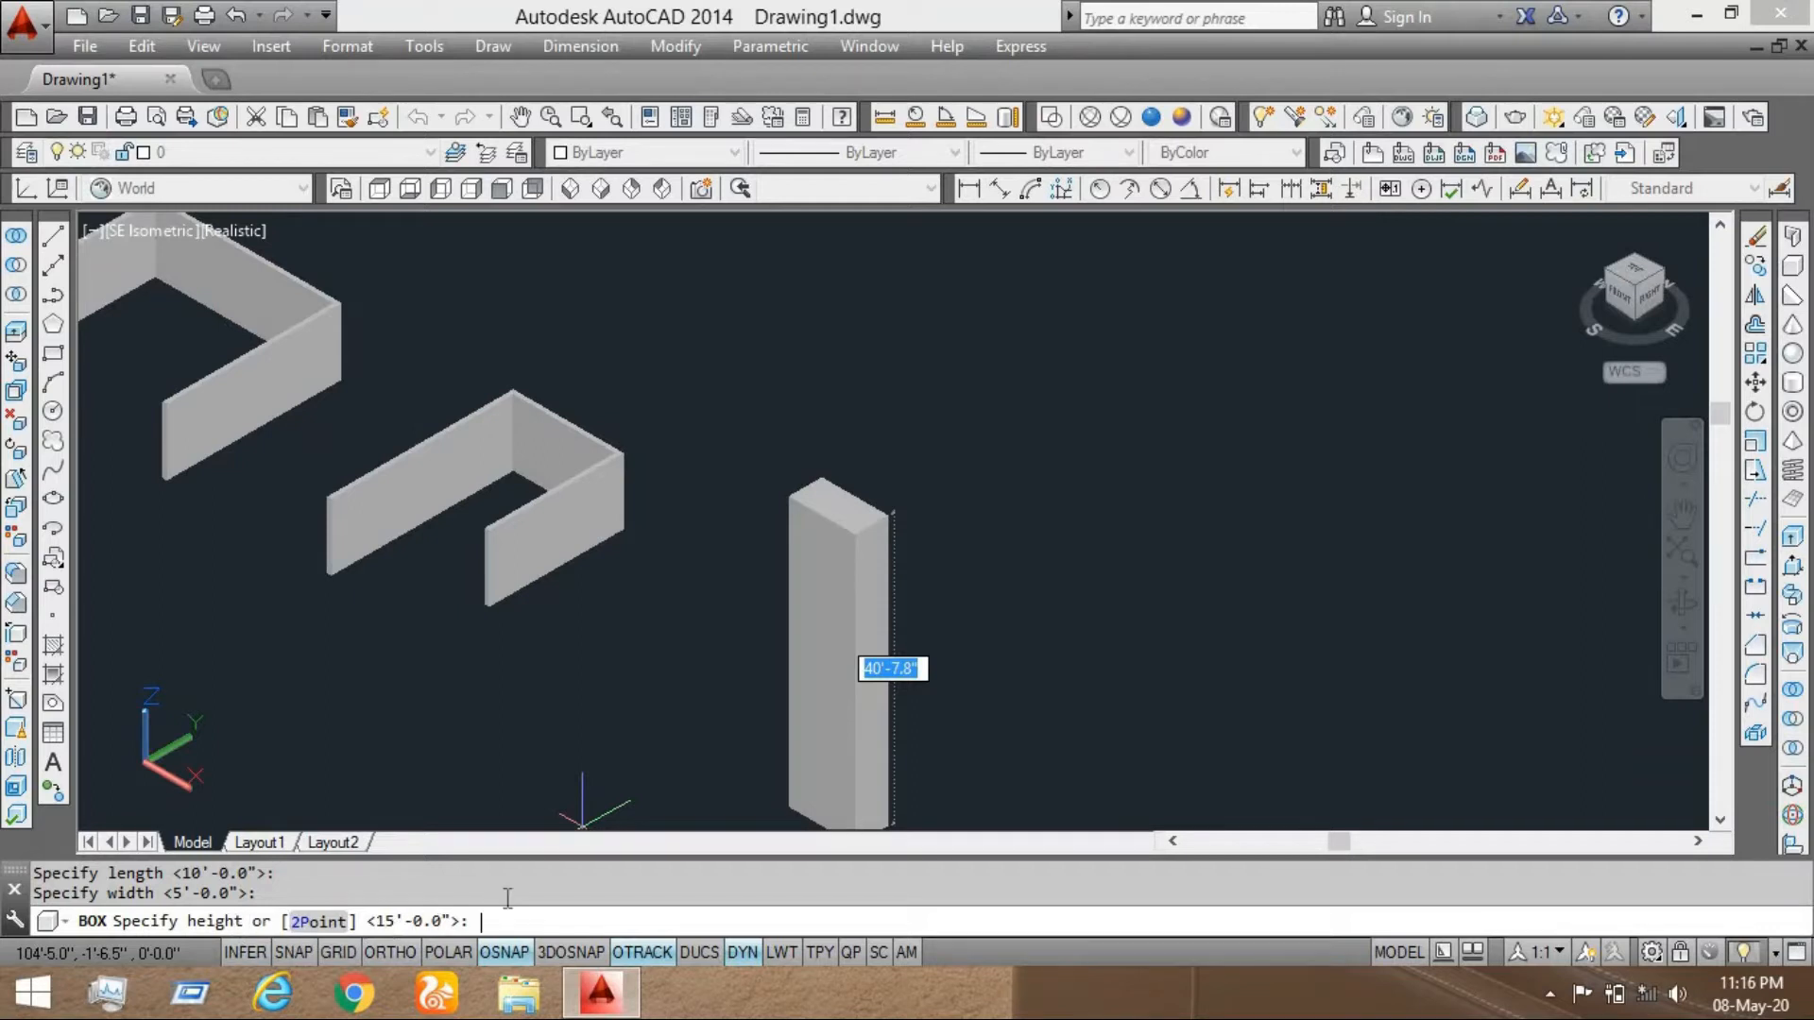
{"action": "type", "text": "20"}
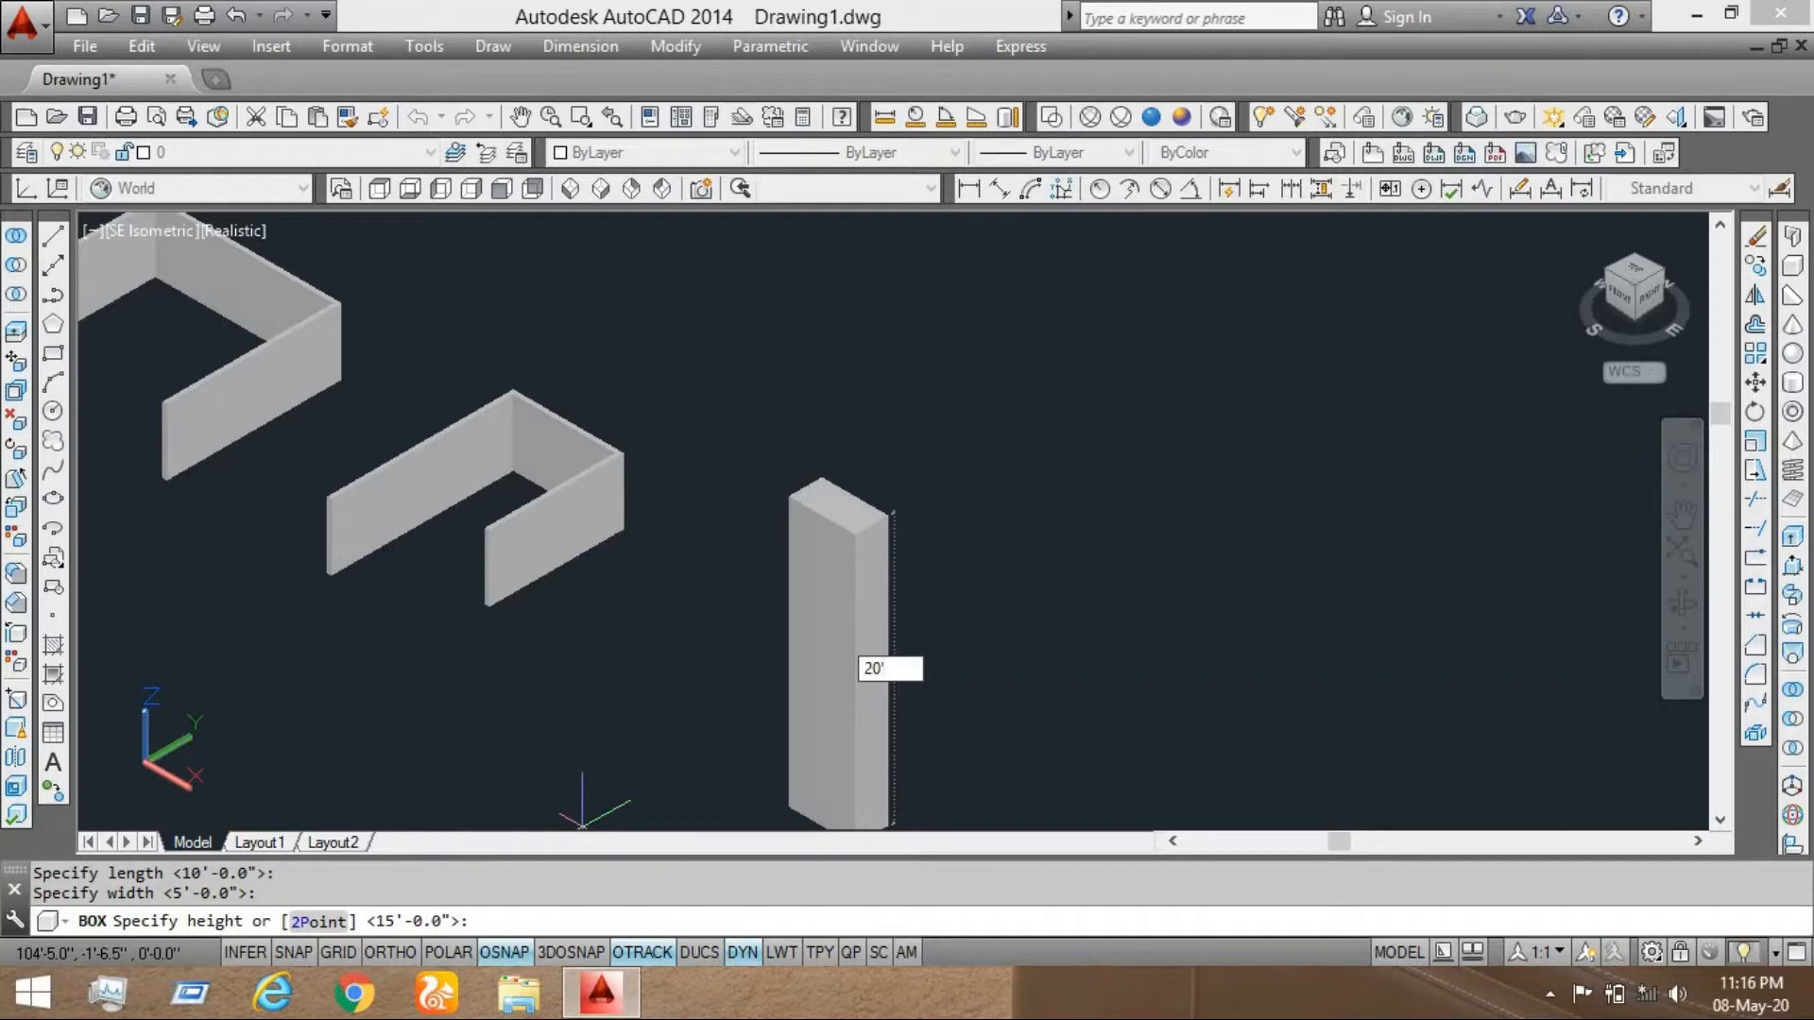
{"action": "key", "text": "Return"}
{"action": "key", "text": "F8"}
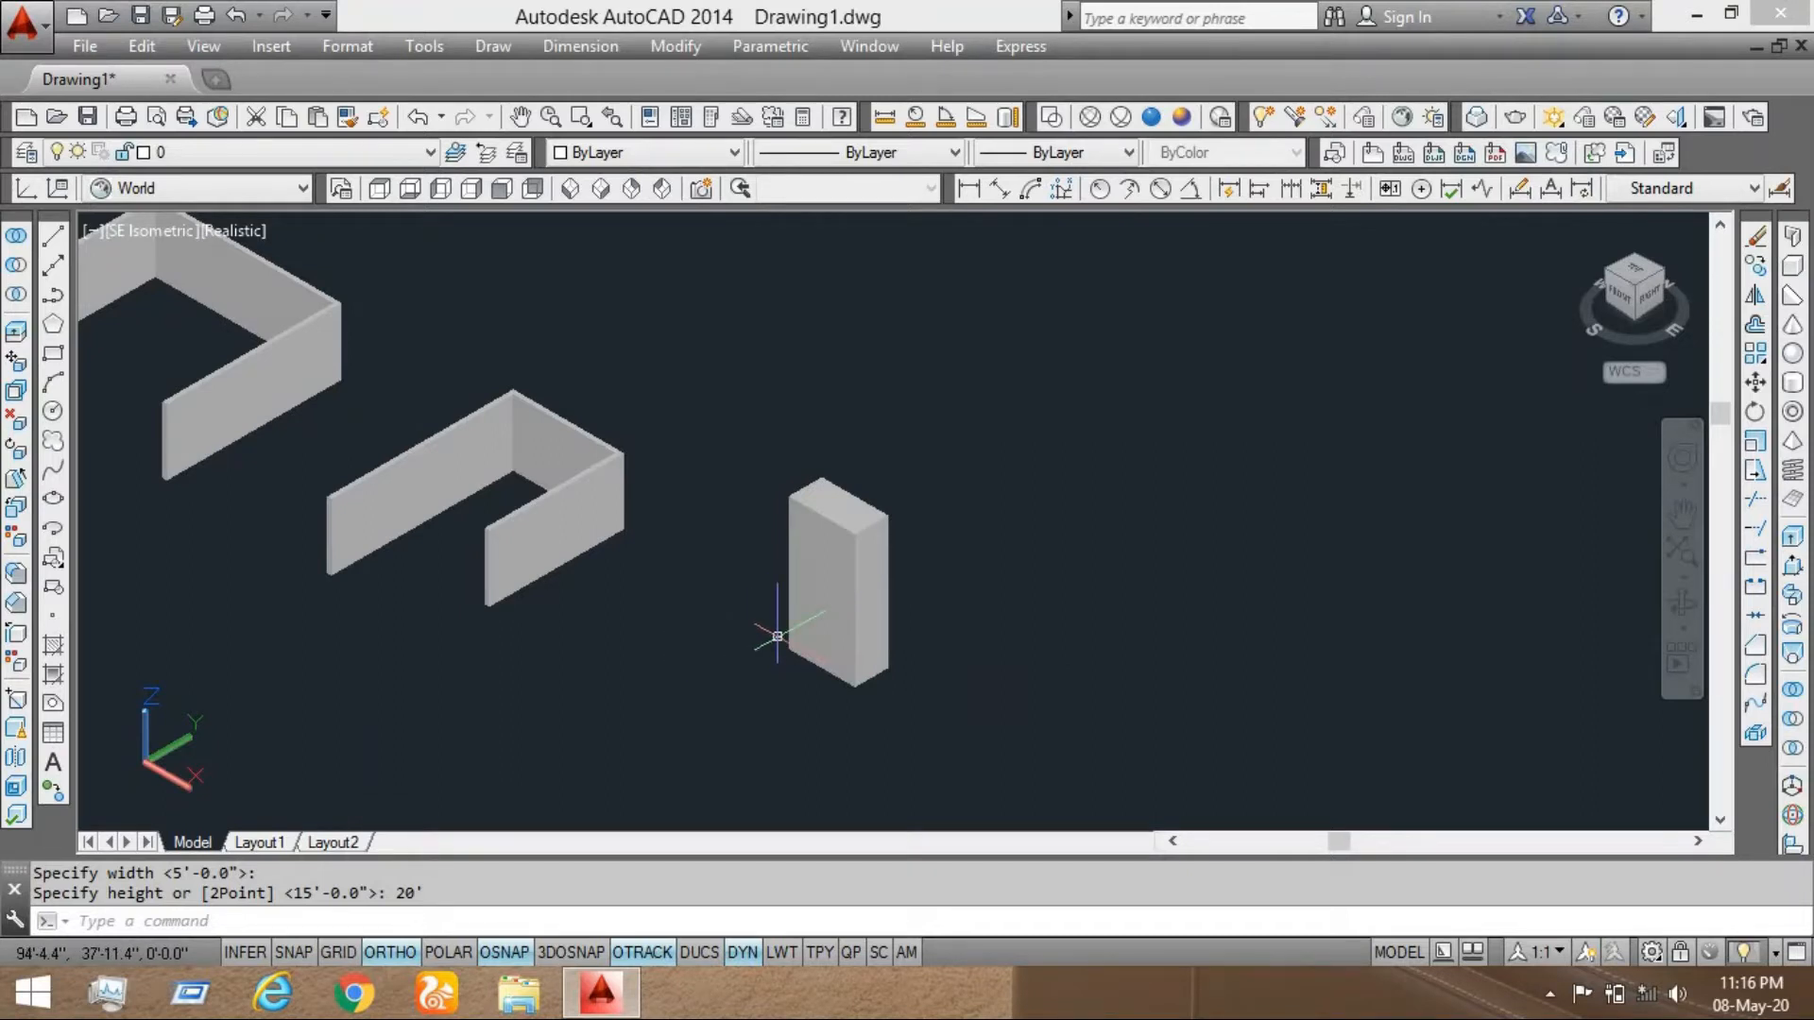
Create a wedge from its center point beside the box, with length 10', width 5' and height -20'
{"action": "left_click", "coordinate": [1794, 296]}
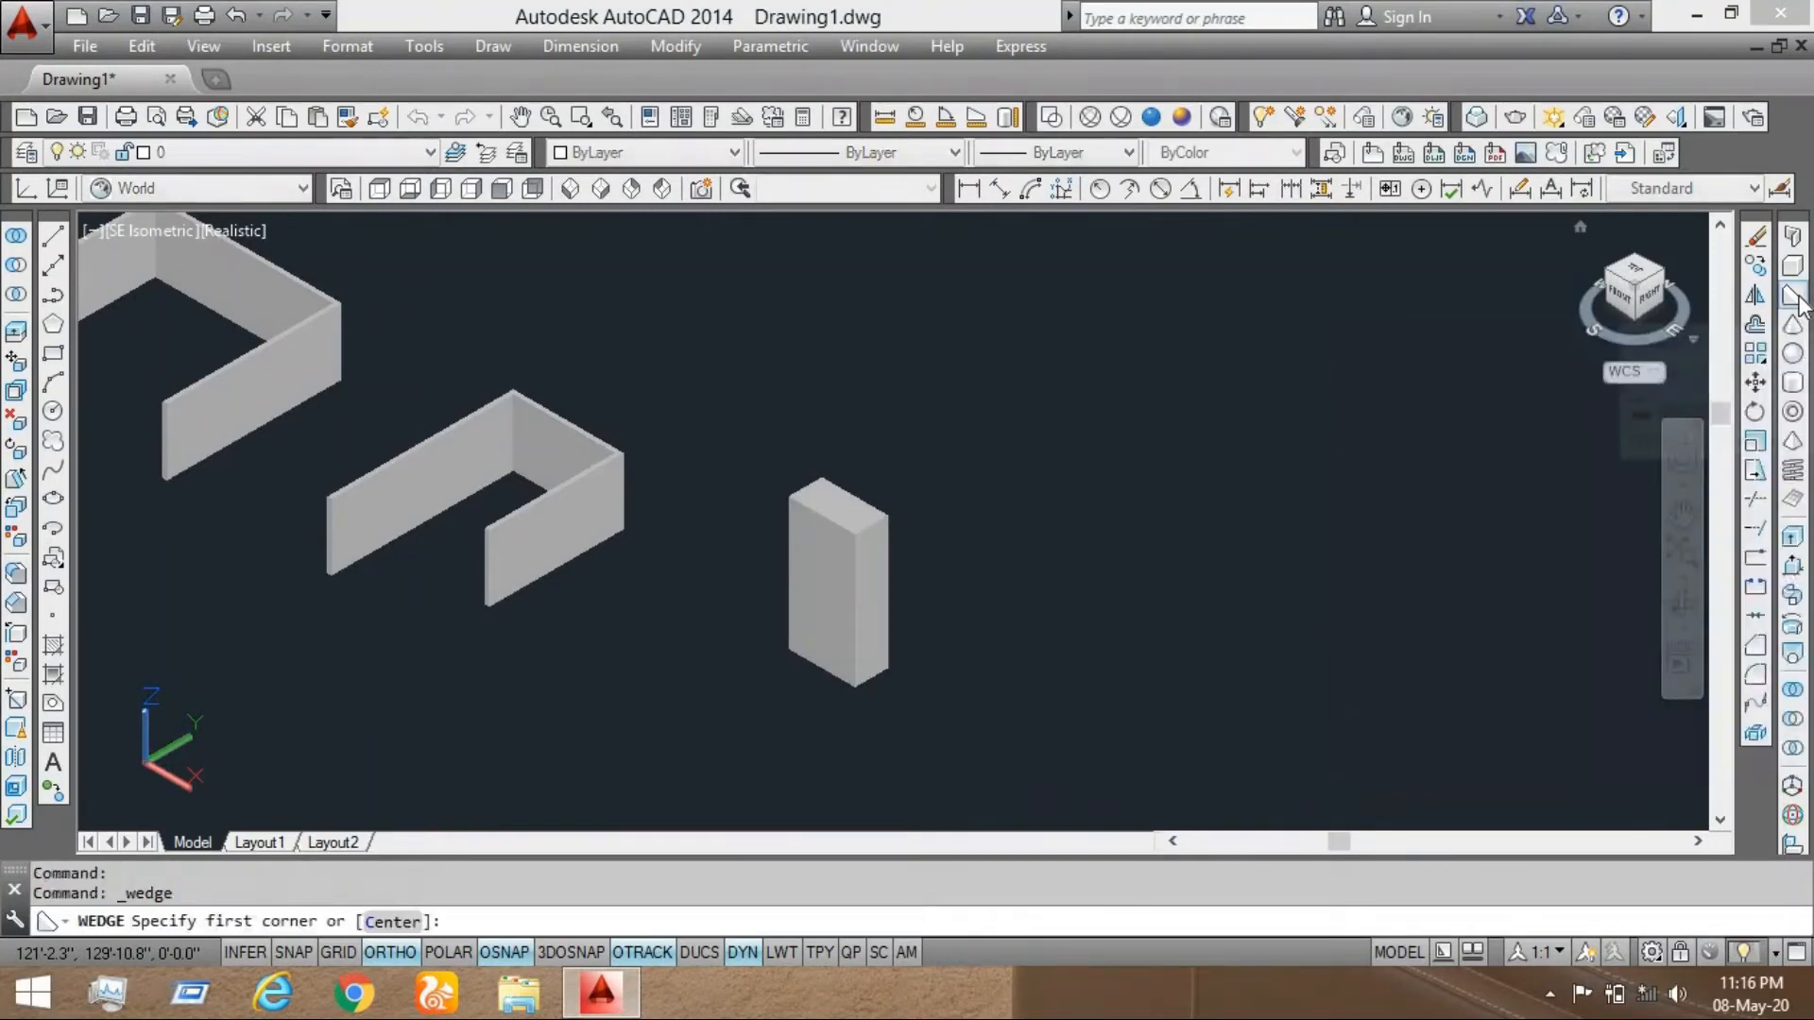
{"action": "scroll", "coordinate": [967, 611], "scroll_direction": "down", "scroll_amount": 1}
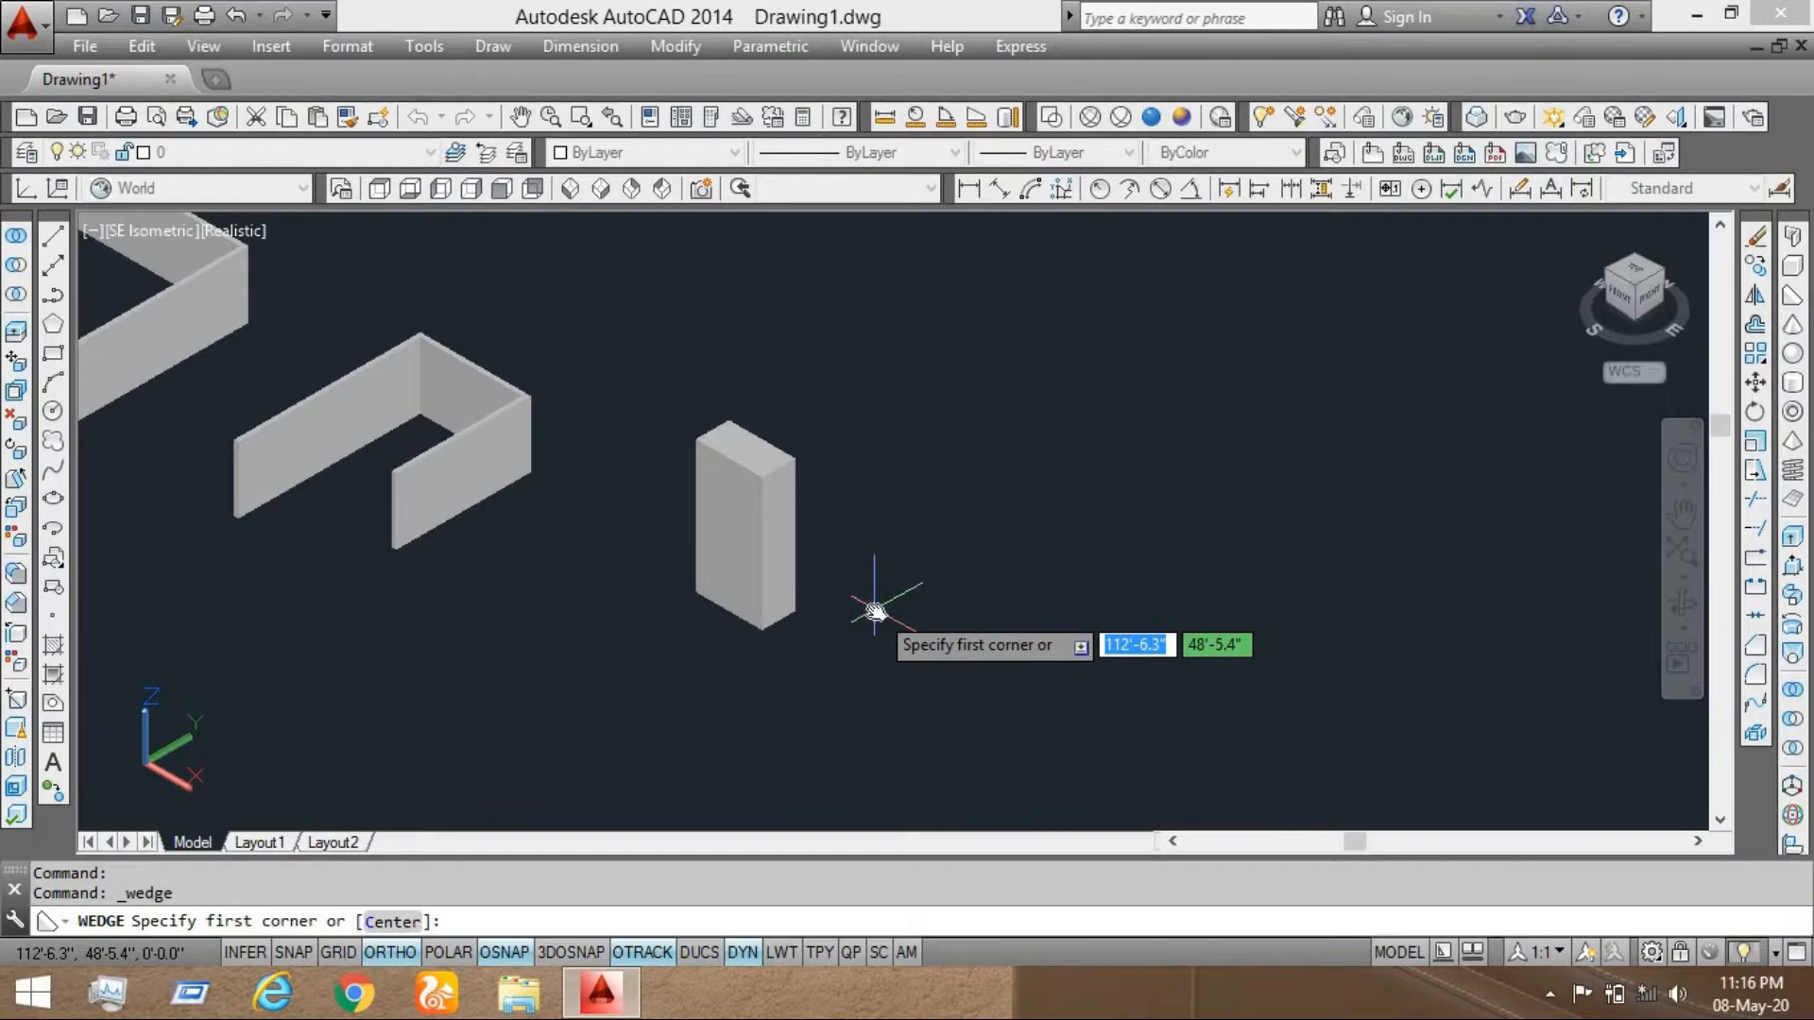
{"action": "scroll", "coordinate": [863, 579], "scroll_direction": "up", "scroll_amount": 3}
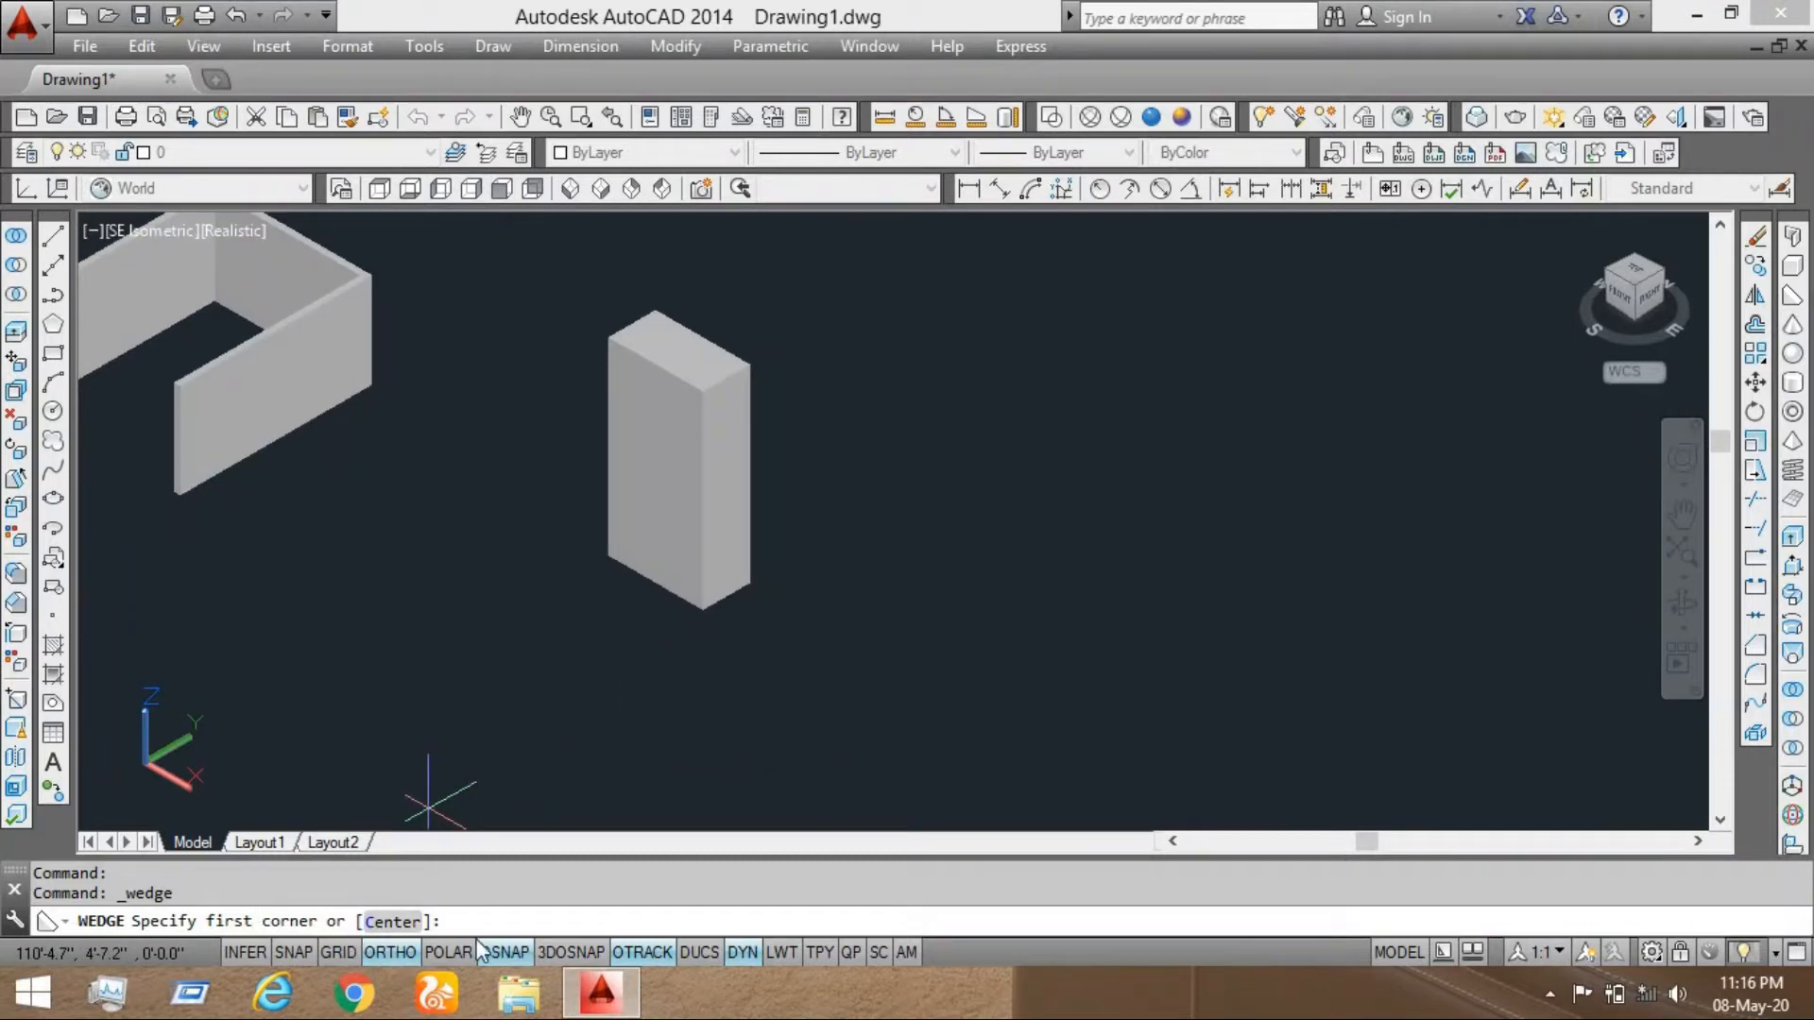
{"action": "left_click", "coordinate": [391, 921]}
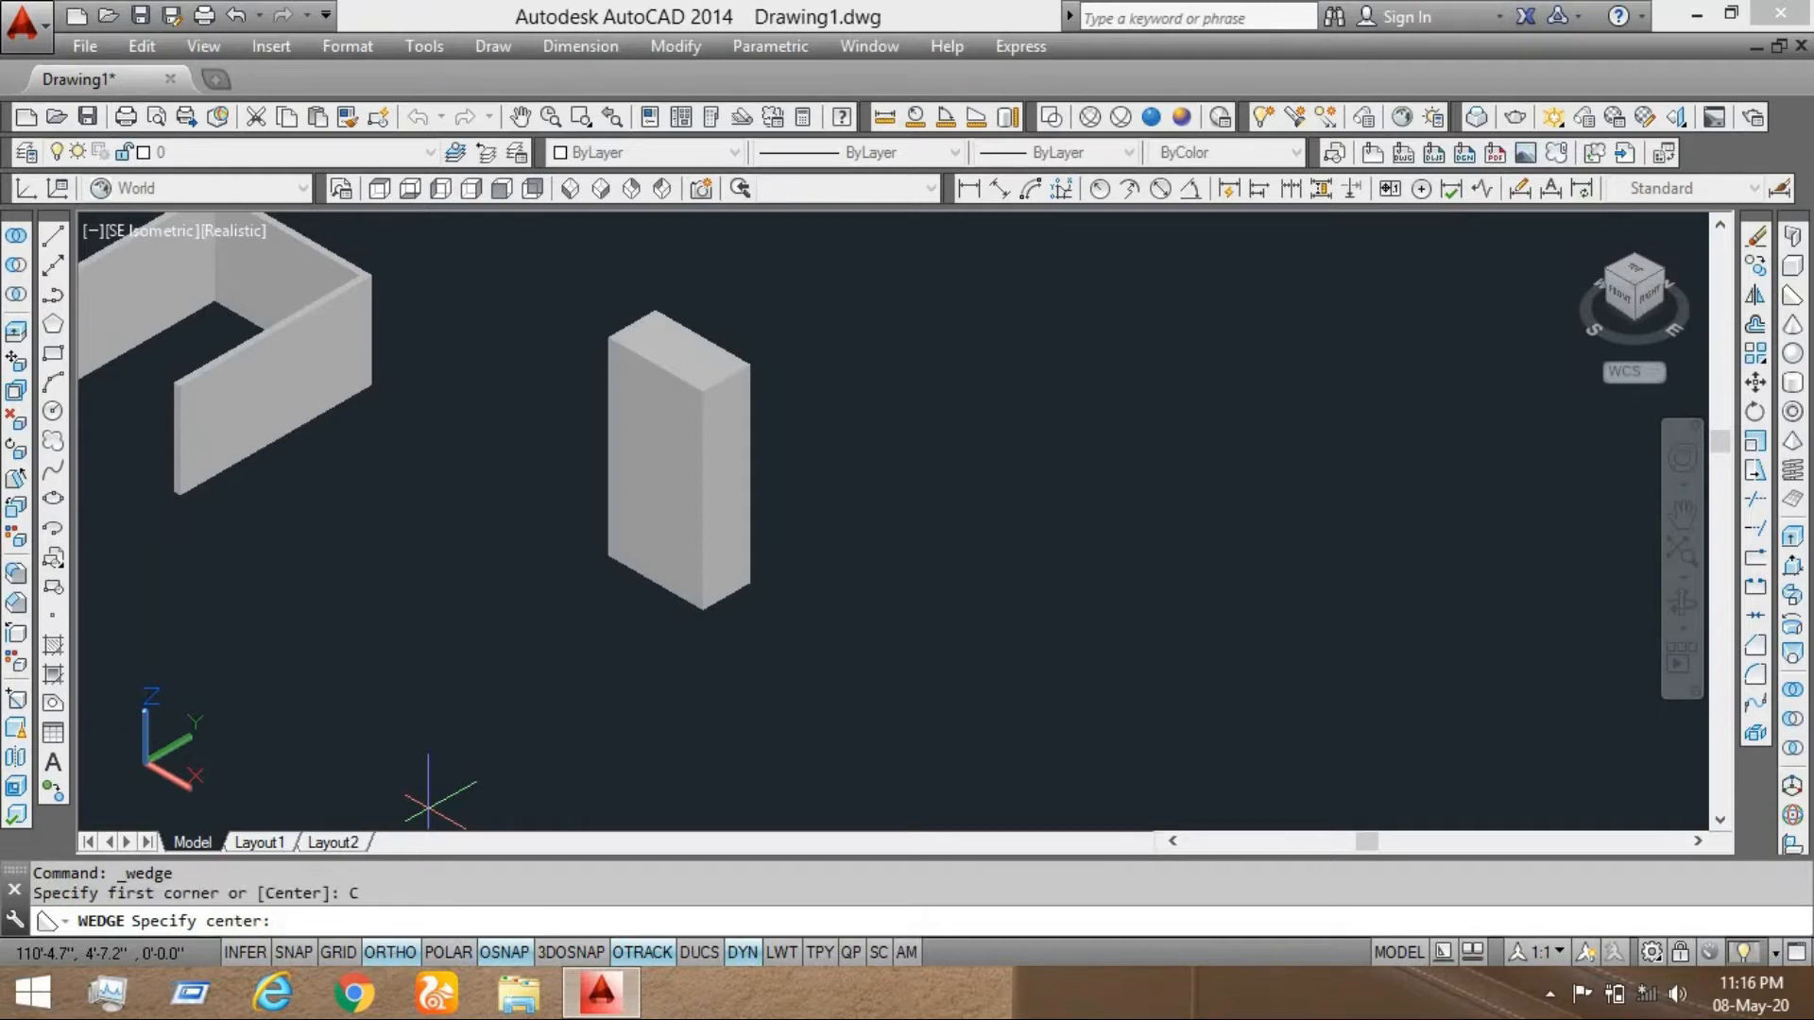
{"action": "left_click", "coordinate": [883, 579]}
{"action": "middle_click_drag", "start_coordinate": [1004, 574], "coordinate": [932, 537]}
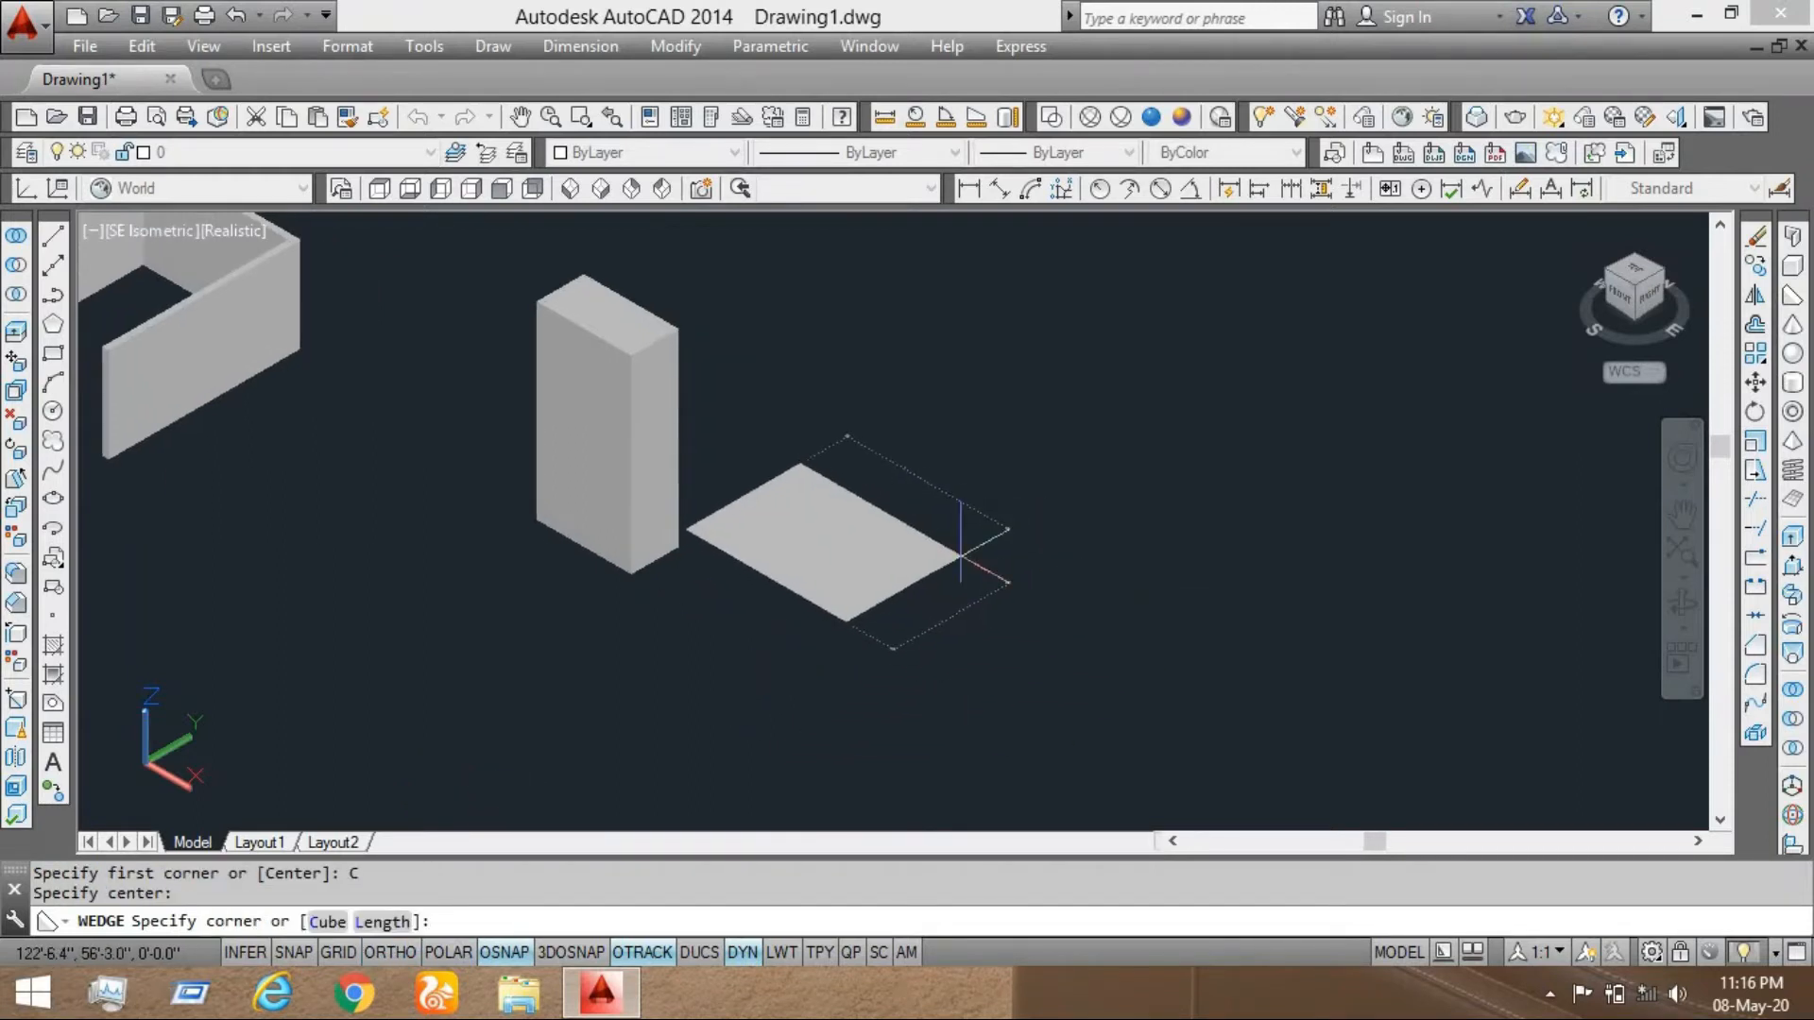
{"action": "left_click", "coordinate": [382, 921]}
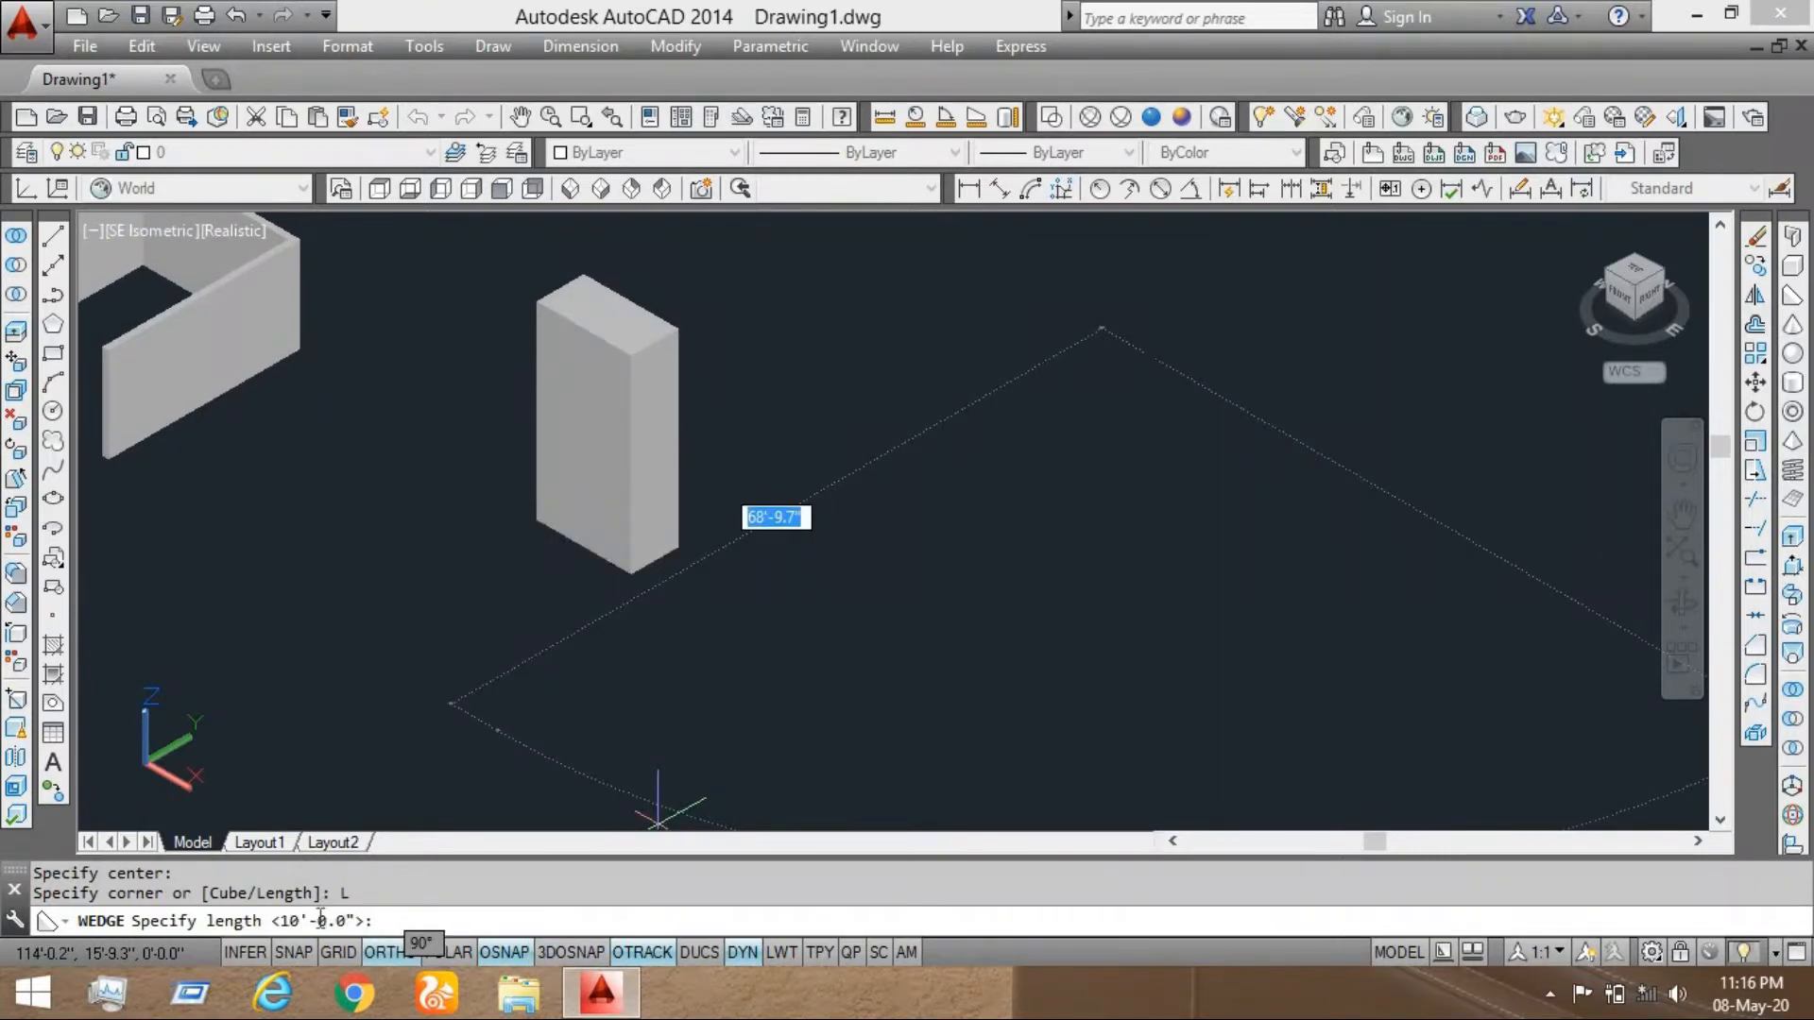
{"action": "key", "text": "Return"}
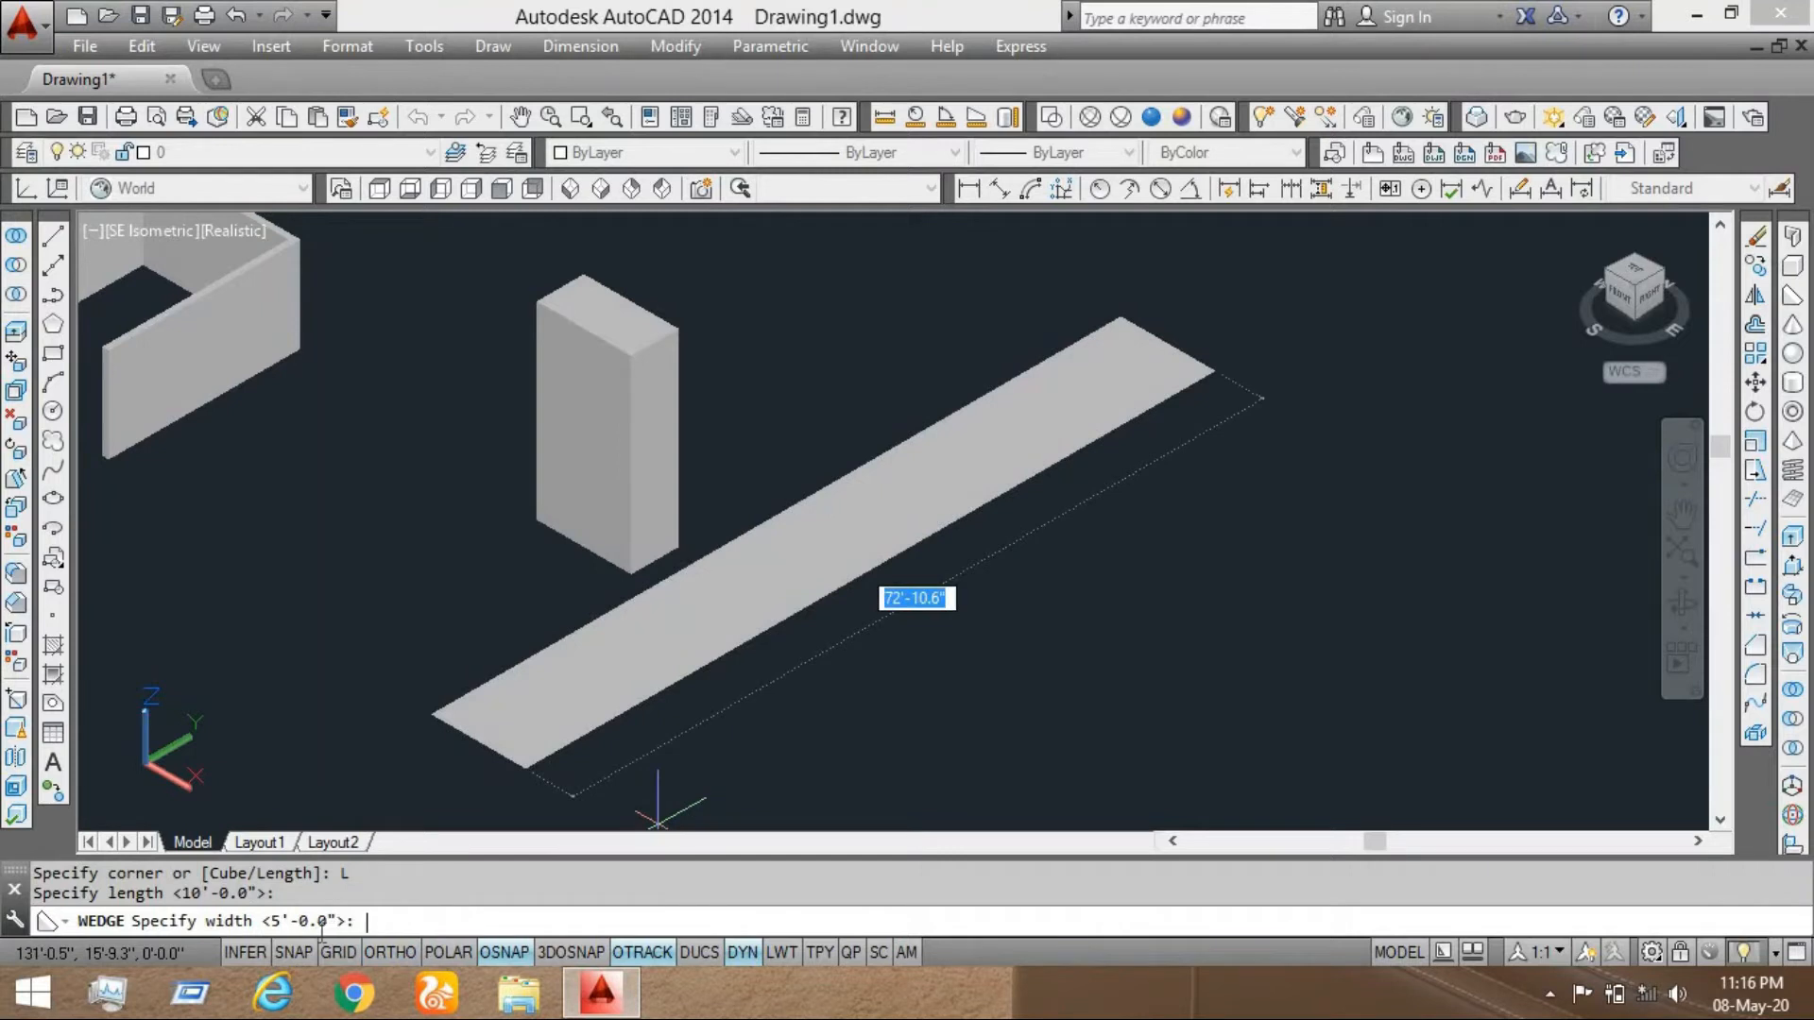
{"action": "key", "text": "Return"}
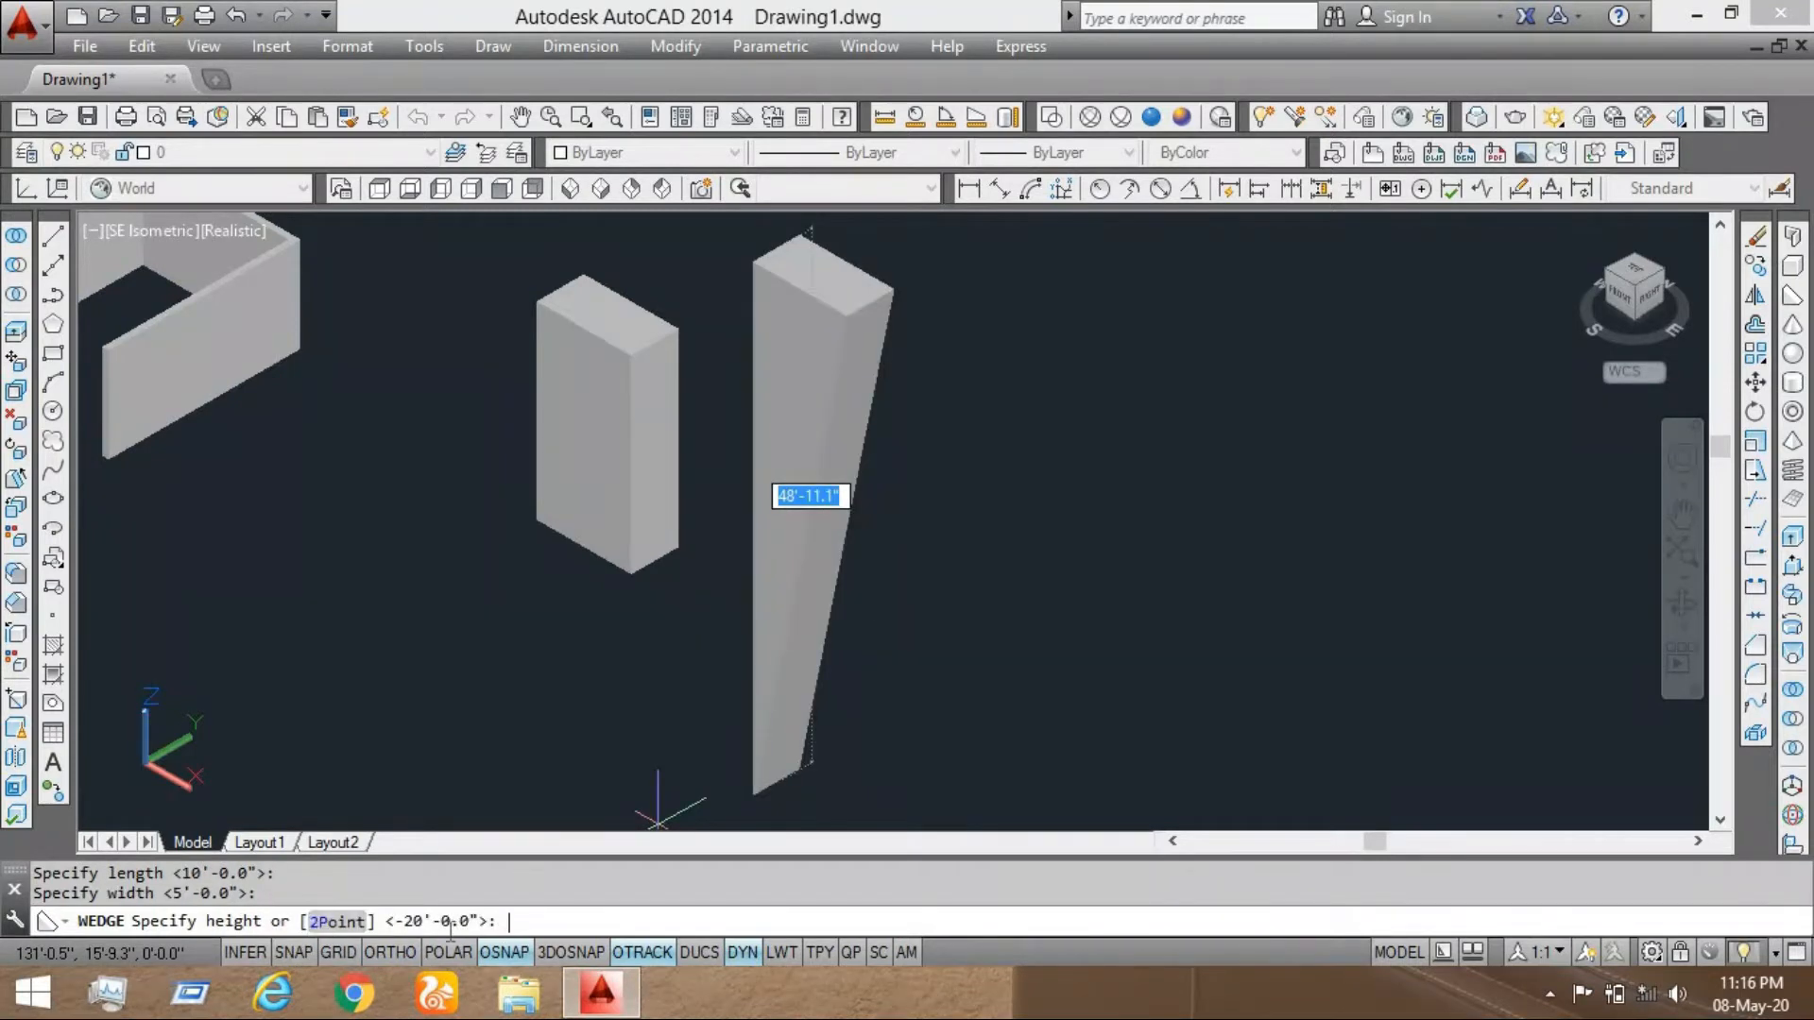
{"action": "key", "text": "Return"}
{"action": "key", "text": "F8"}
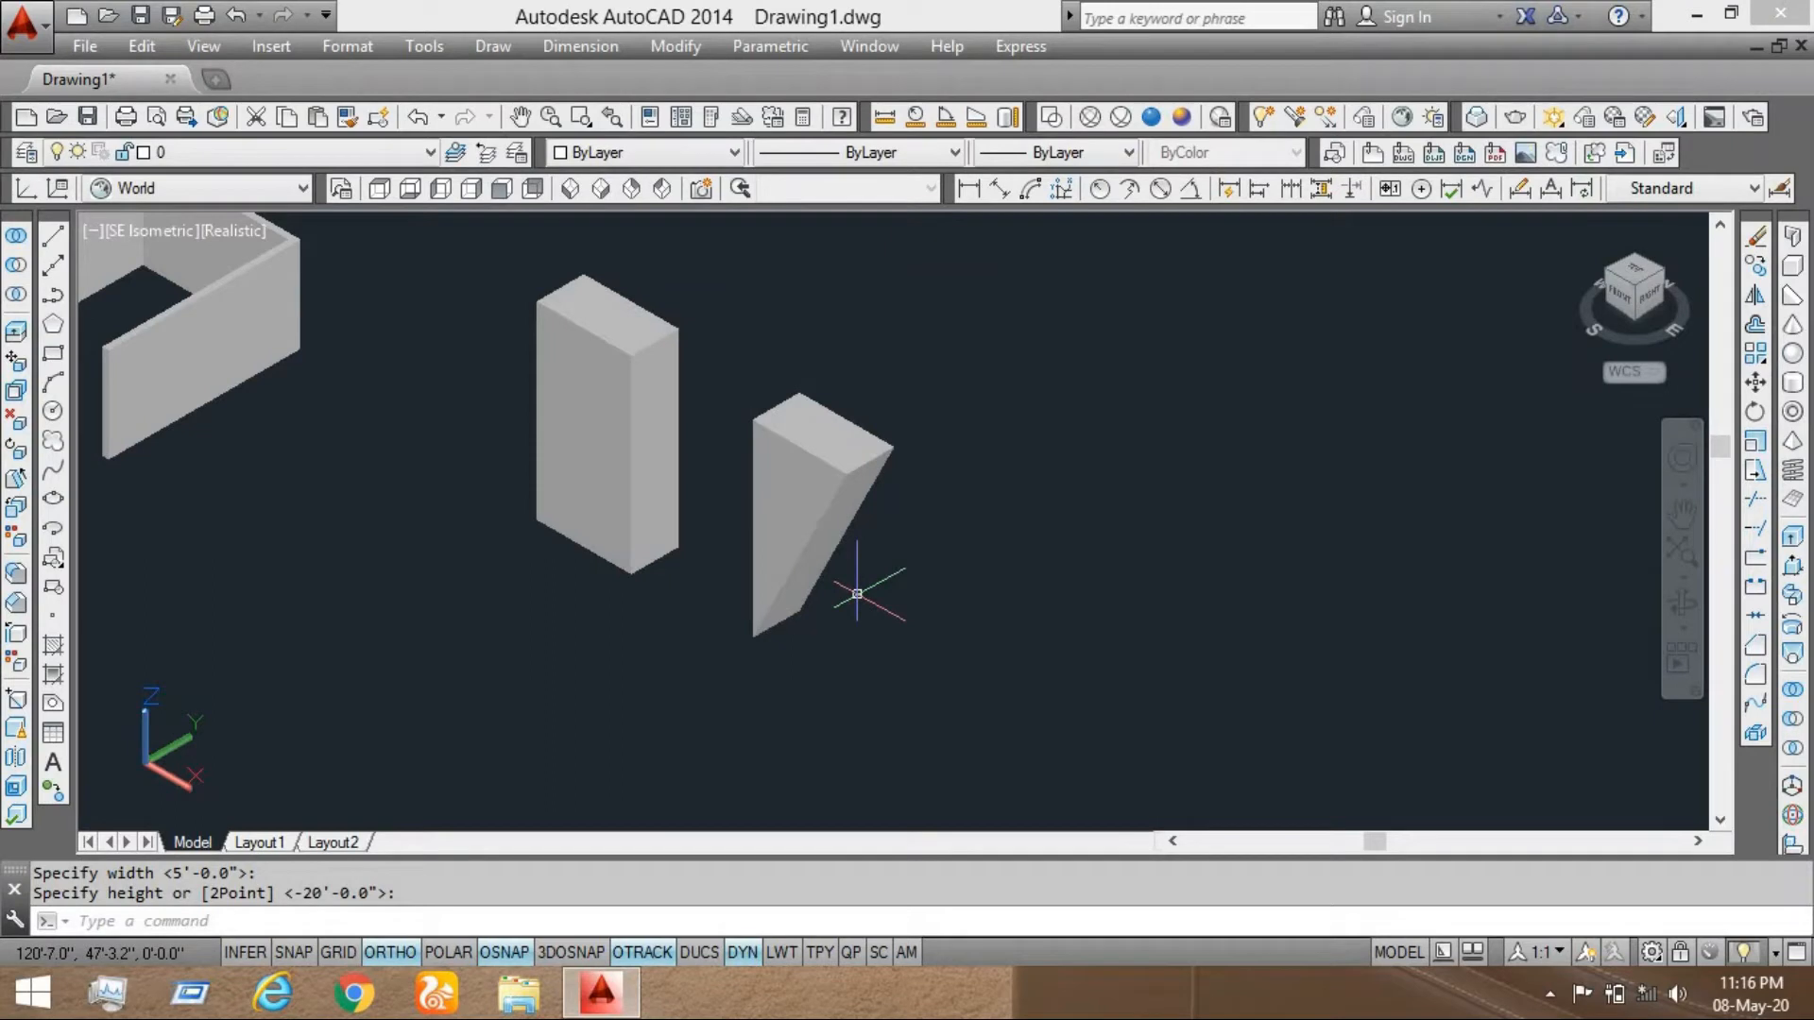
Create a cone beside the wedge with a base radius of 20' and a height of 20'
{"action": "scroll", "coordinate": [857, 593], "scroll_direction": "down", "scroll_amount": 3}
{"action": "scroll", "coordinate": [786, 558], "scroll_direction": "up", "scroll_amount": 2}
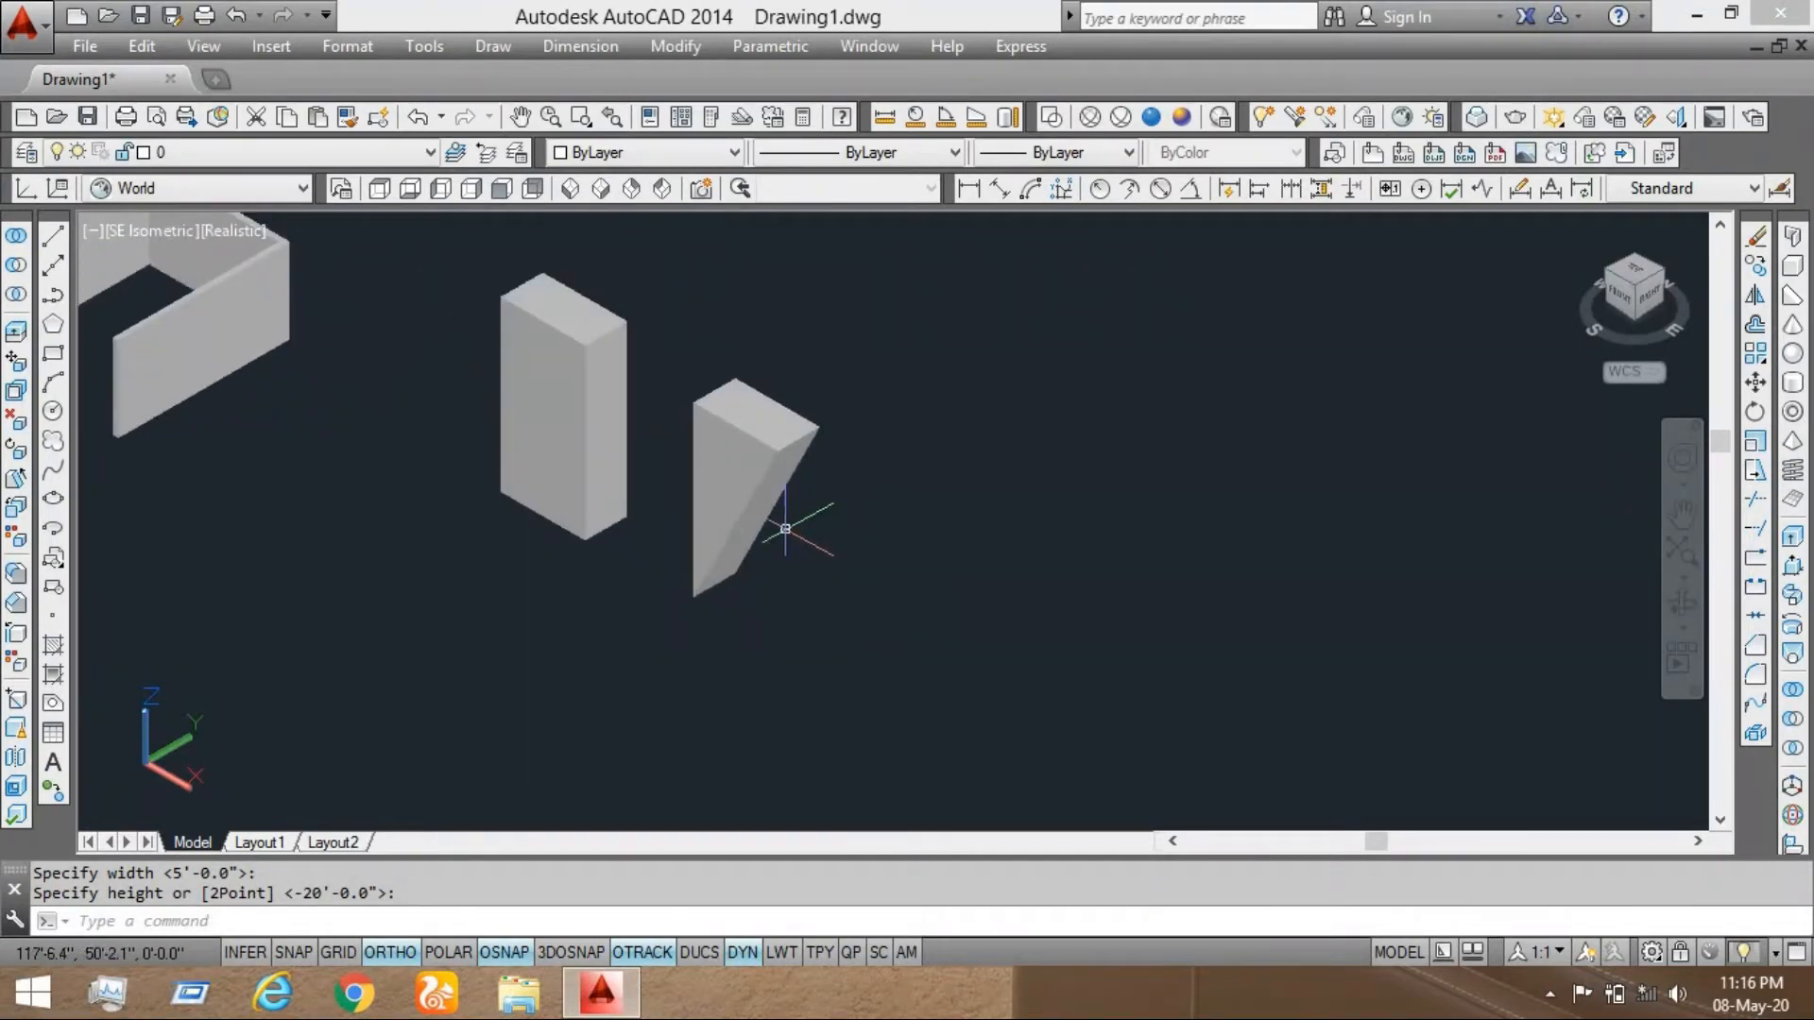
{"action": "left_click", "coordinate": [1788, 327]}
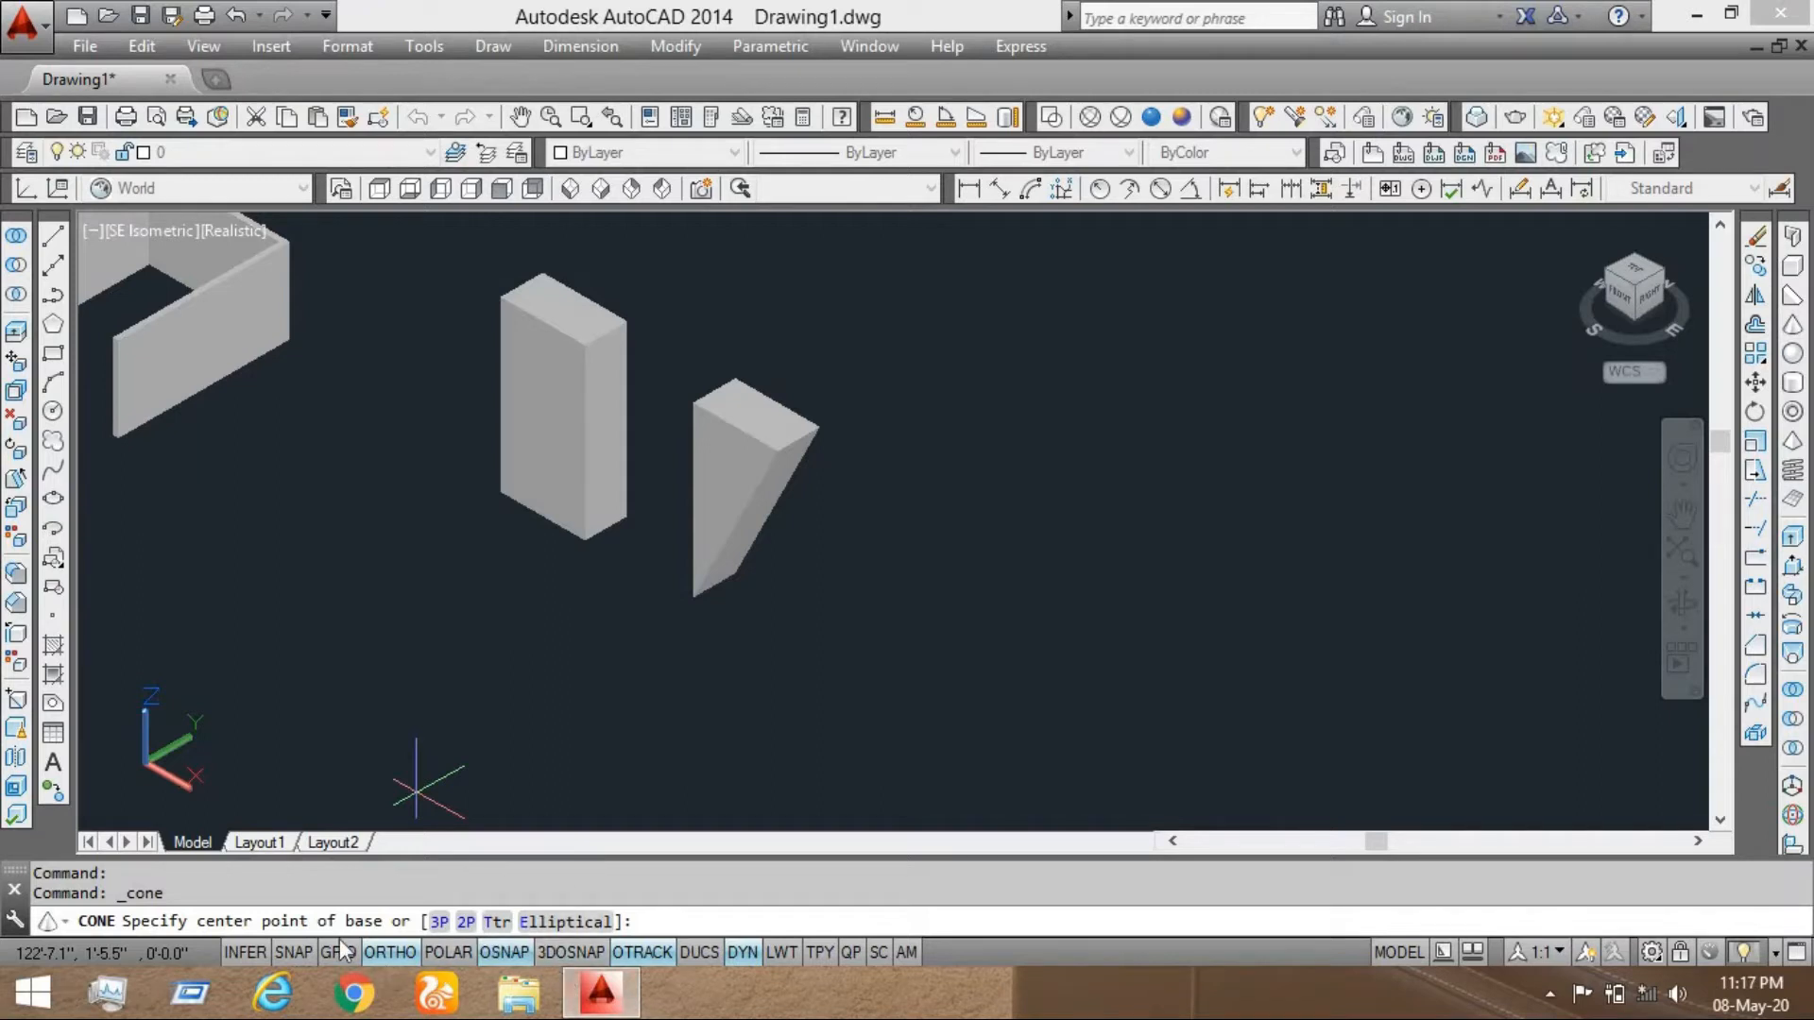
{"action": "left_click", "coordinate": [922, 552]}
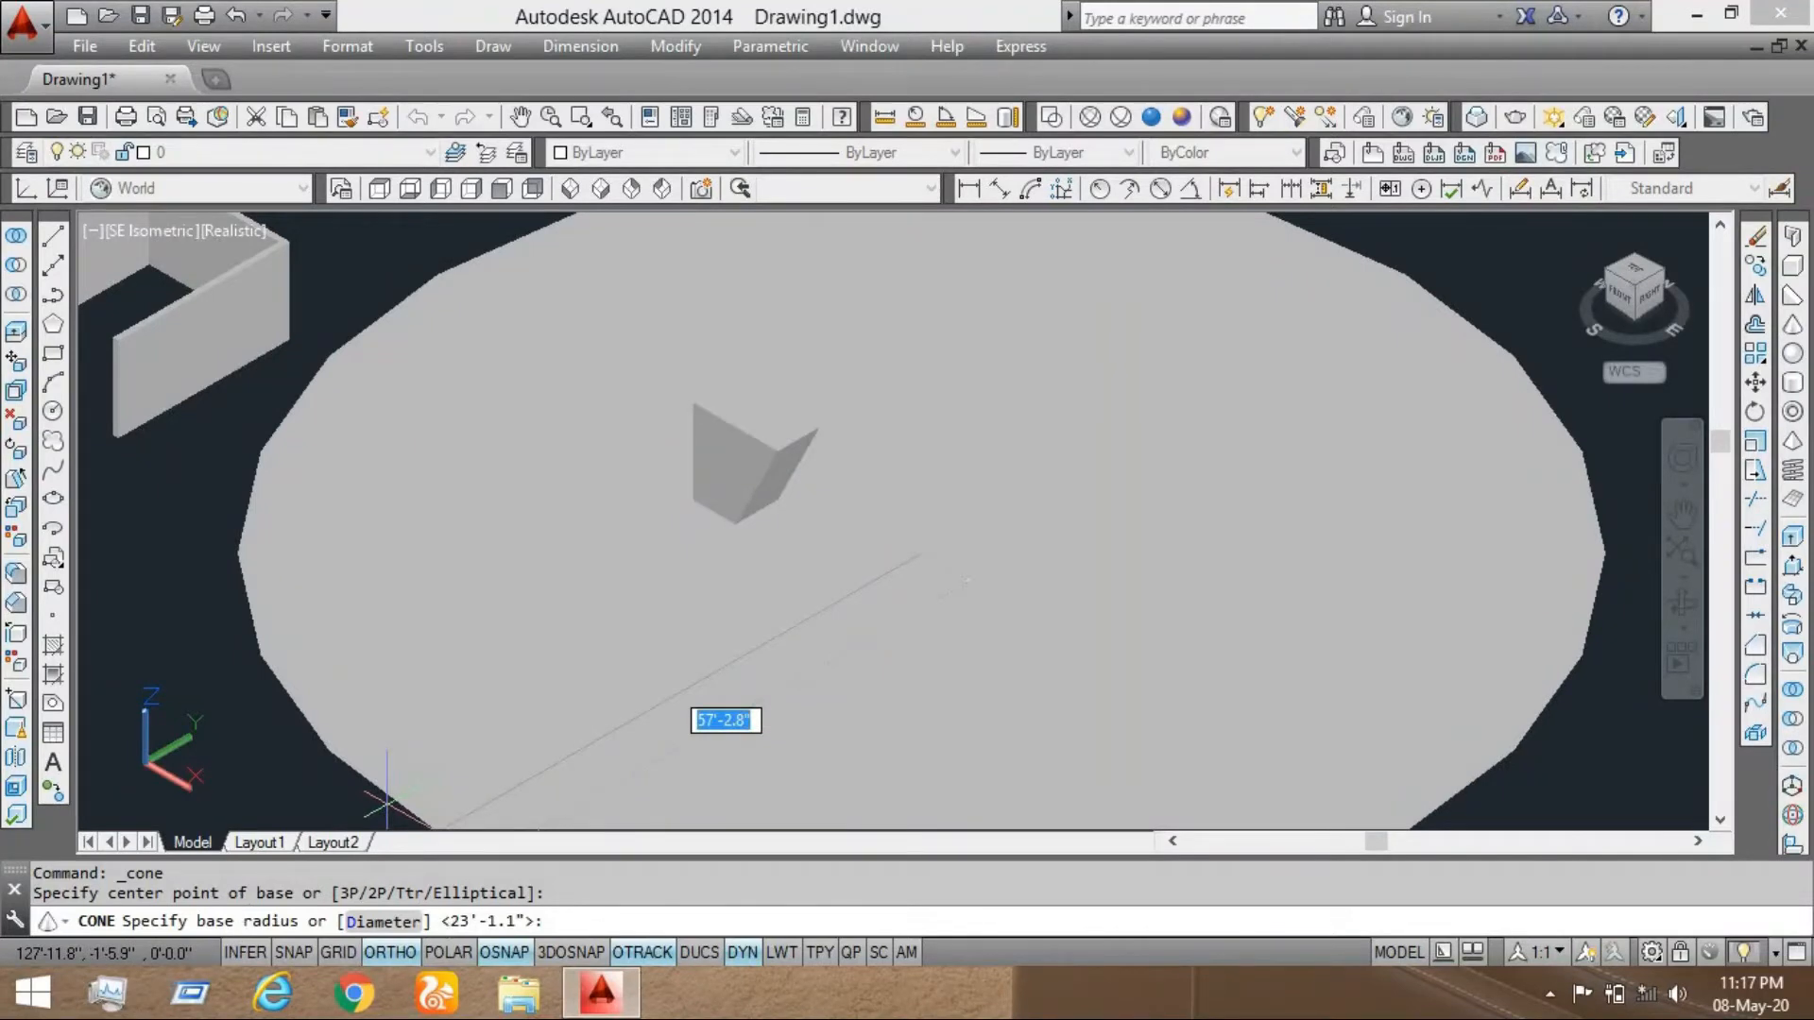
{"action": "scroll", "coordinate": [932, 529], "scroll_direction": "down", "scroll_amount": 5}
{"action": "scroll", "coordinate": [931, 529], "scroll_direction": "up", "scroll_amount": 5}
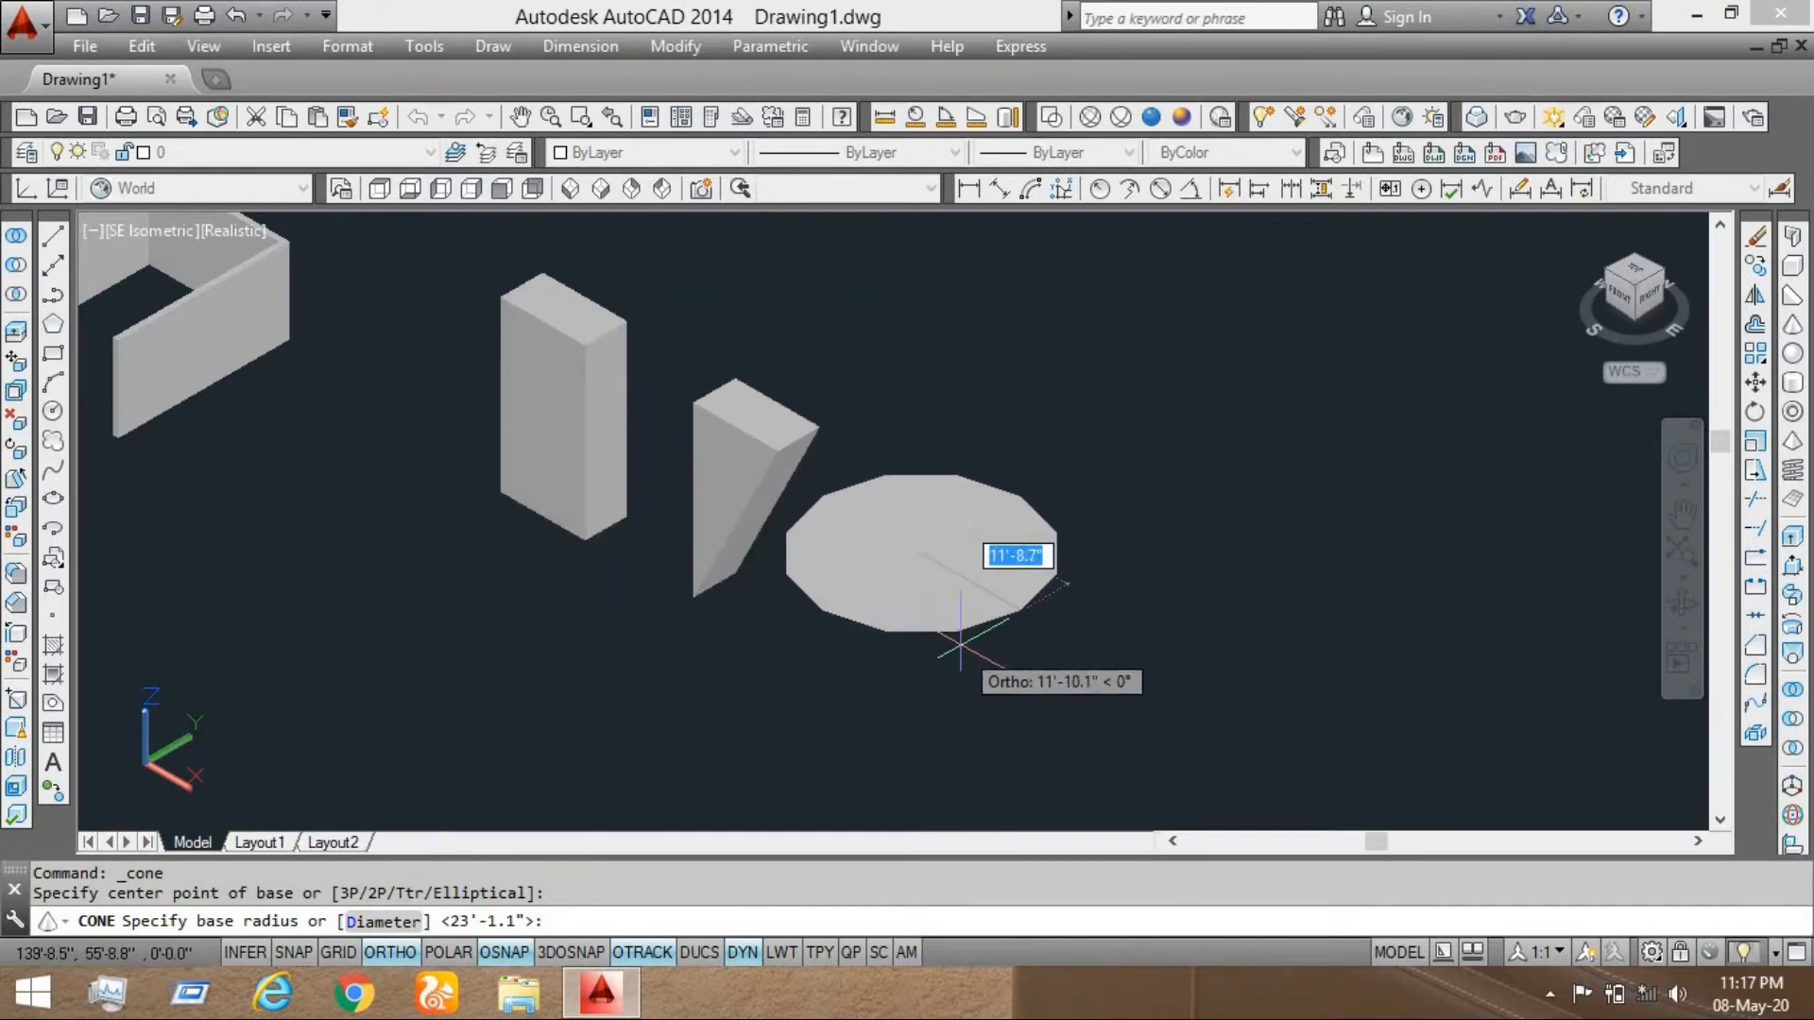
{"action": "type", "text": "0"}
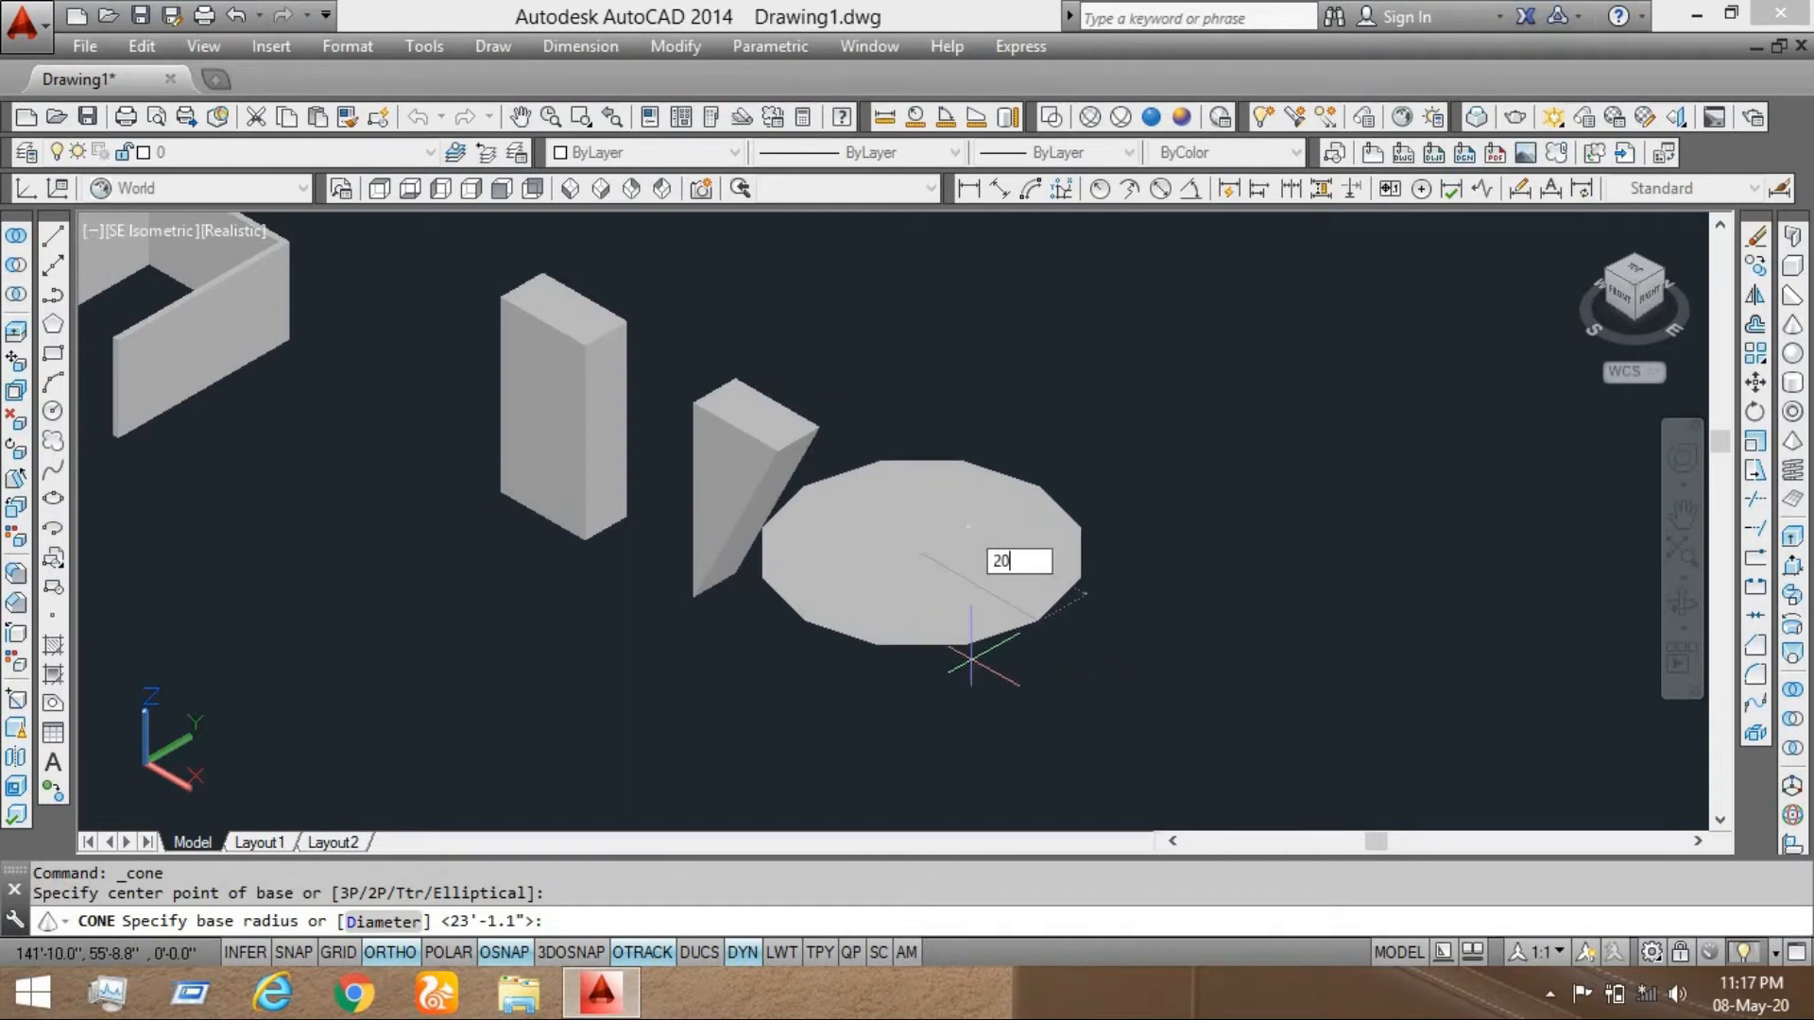
{"action": "type", "text": "'"}
{"action": "key", "text": "Return"}
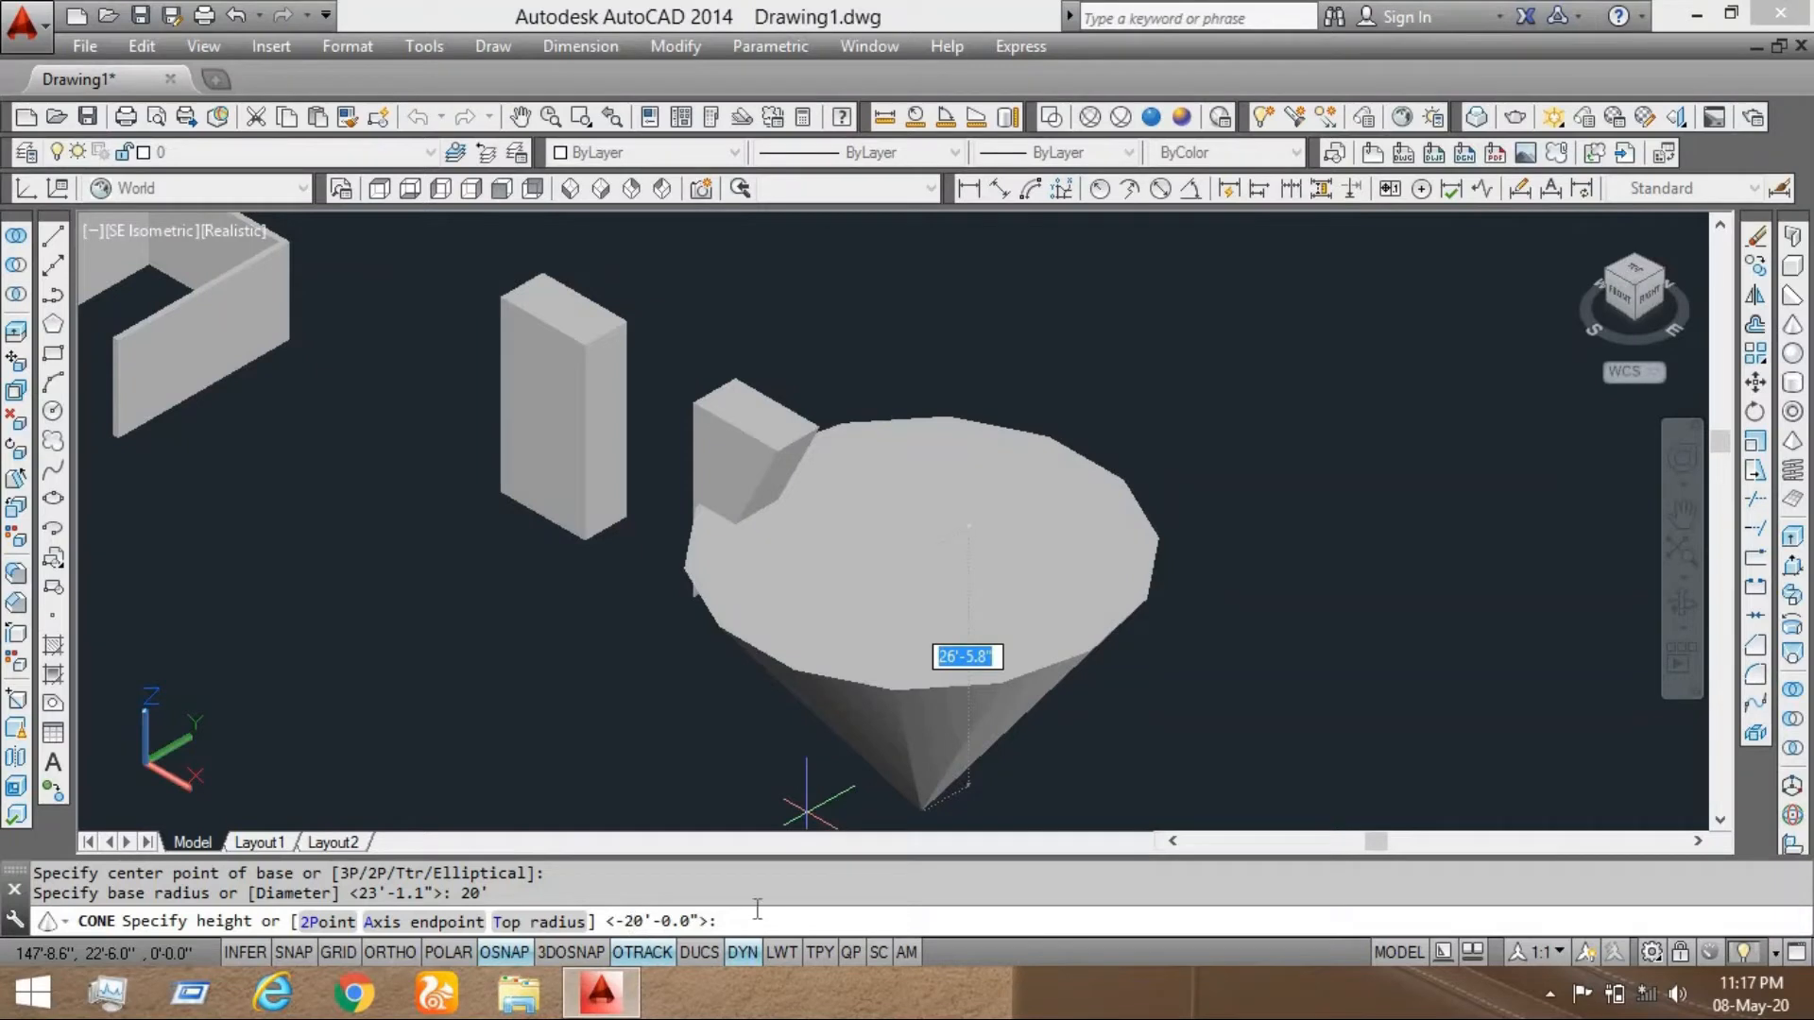
{"action": "type", "text": "20"}
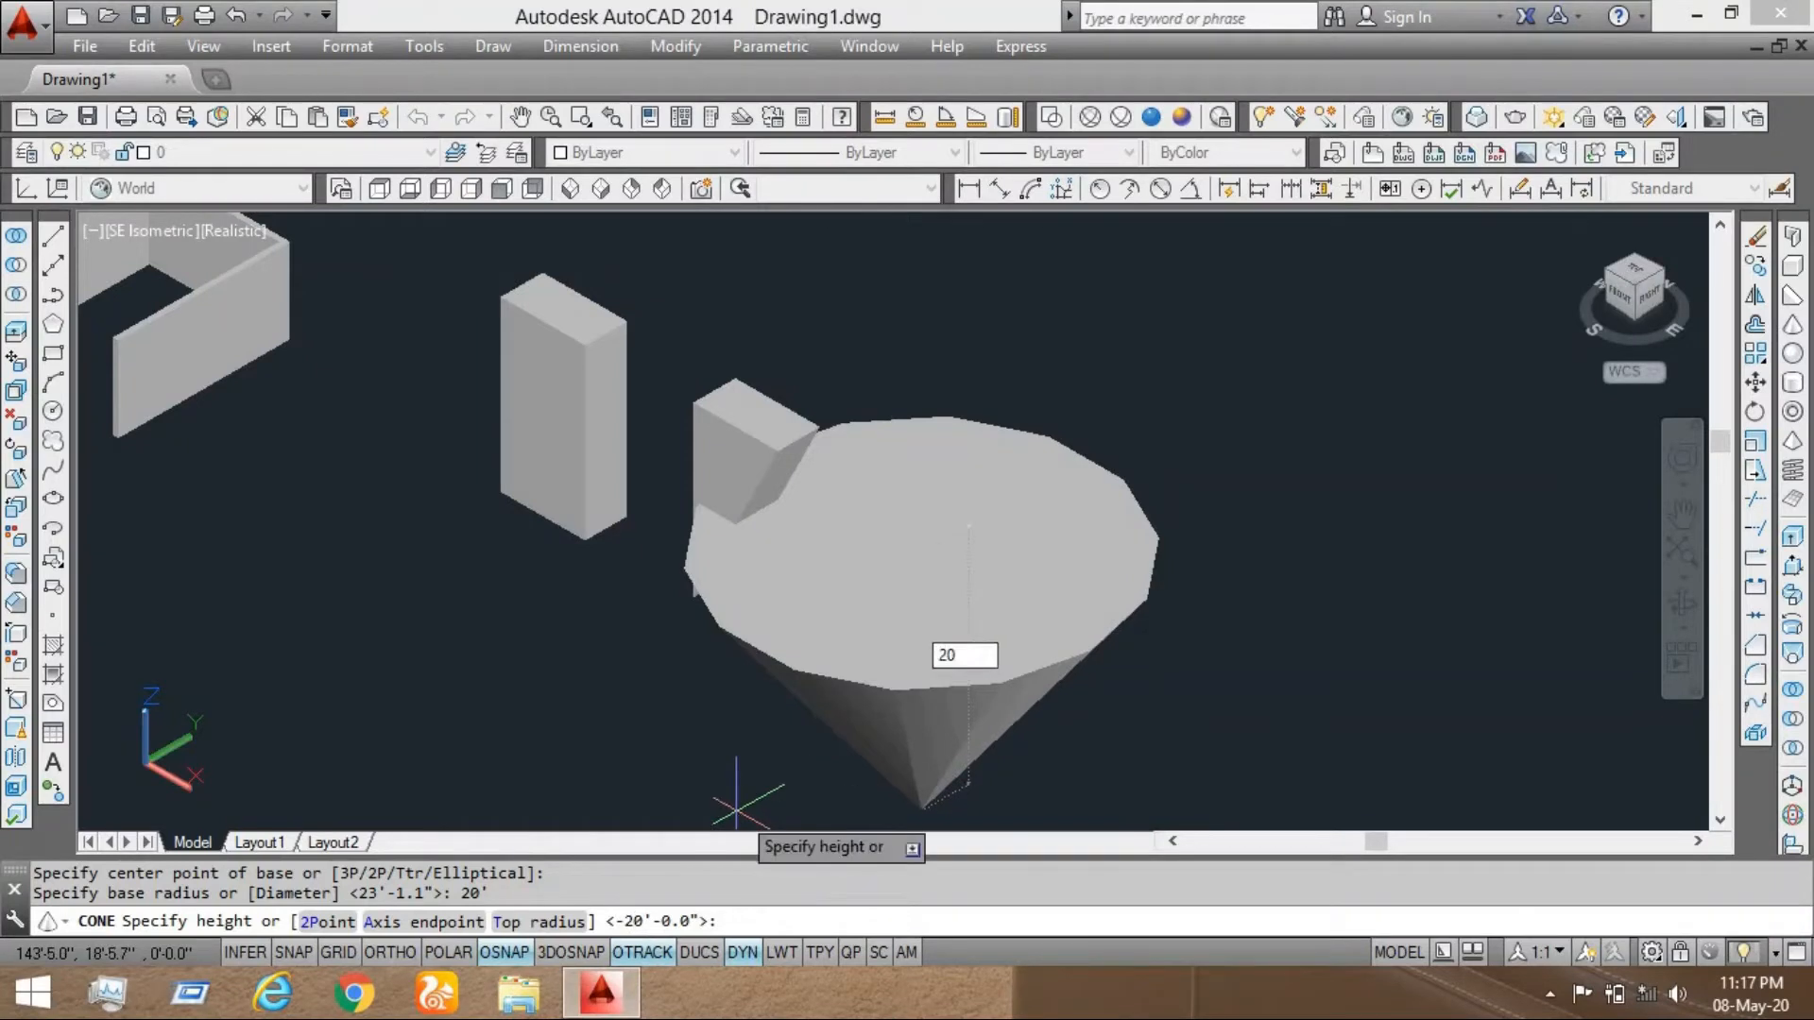
{"action": "key", "text": "Return"}
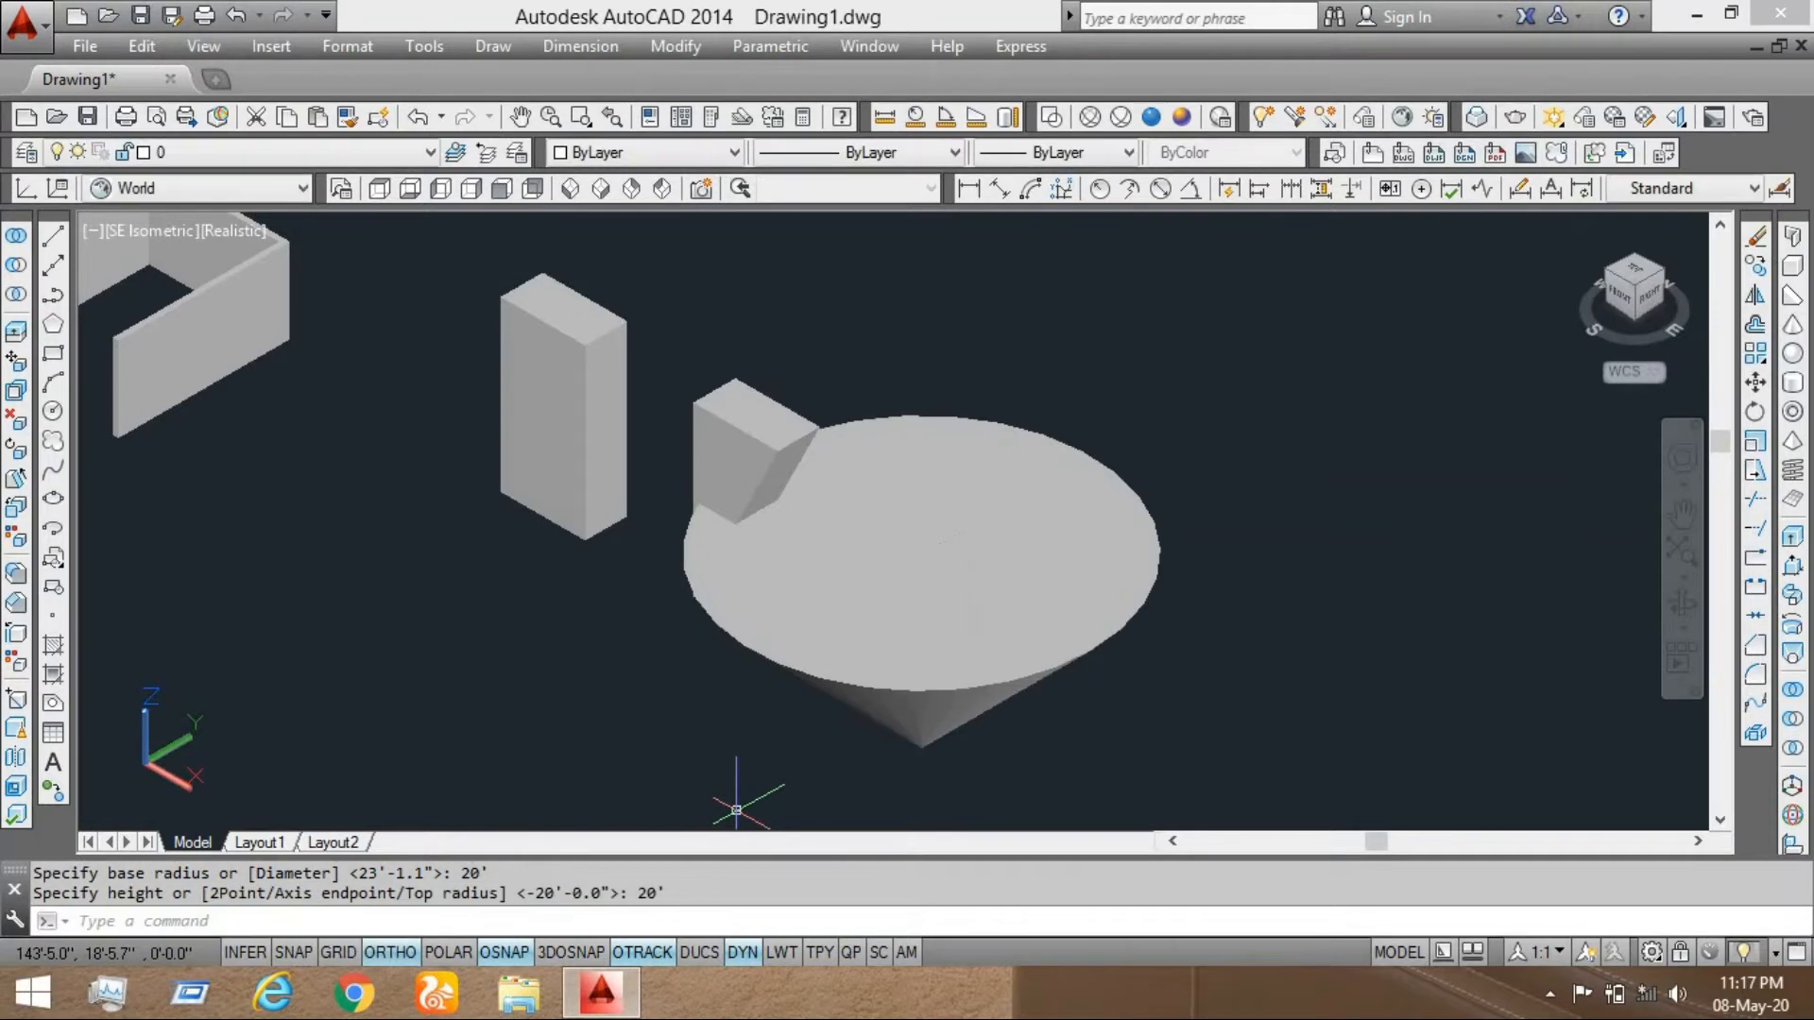
{"action": "scroll", "coordinate": [988, 619], "scroll_direction": "down", "scroll_amount": 3}
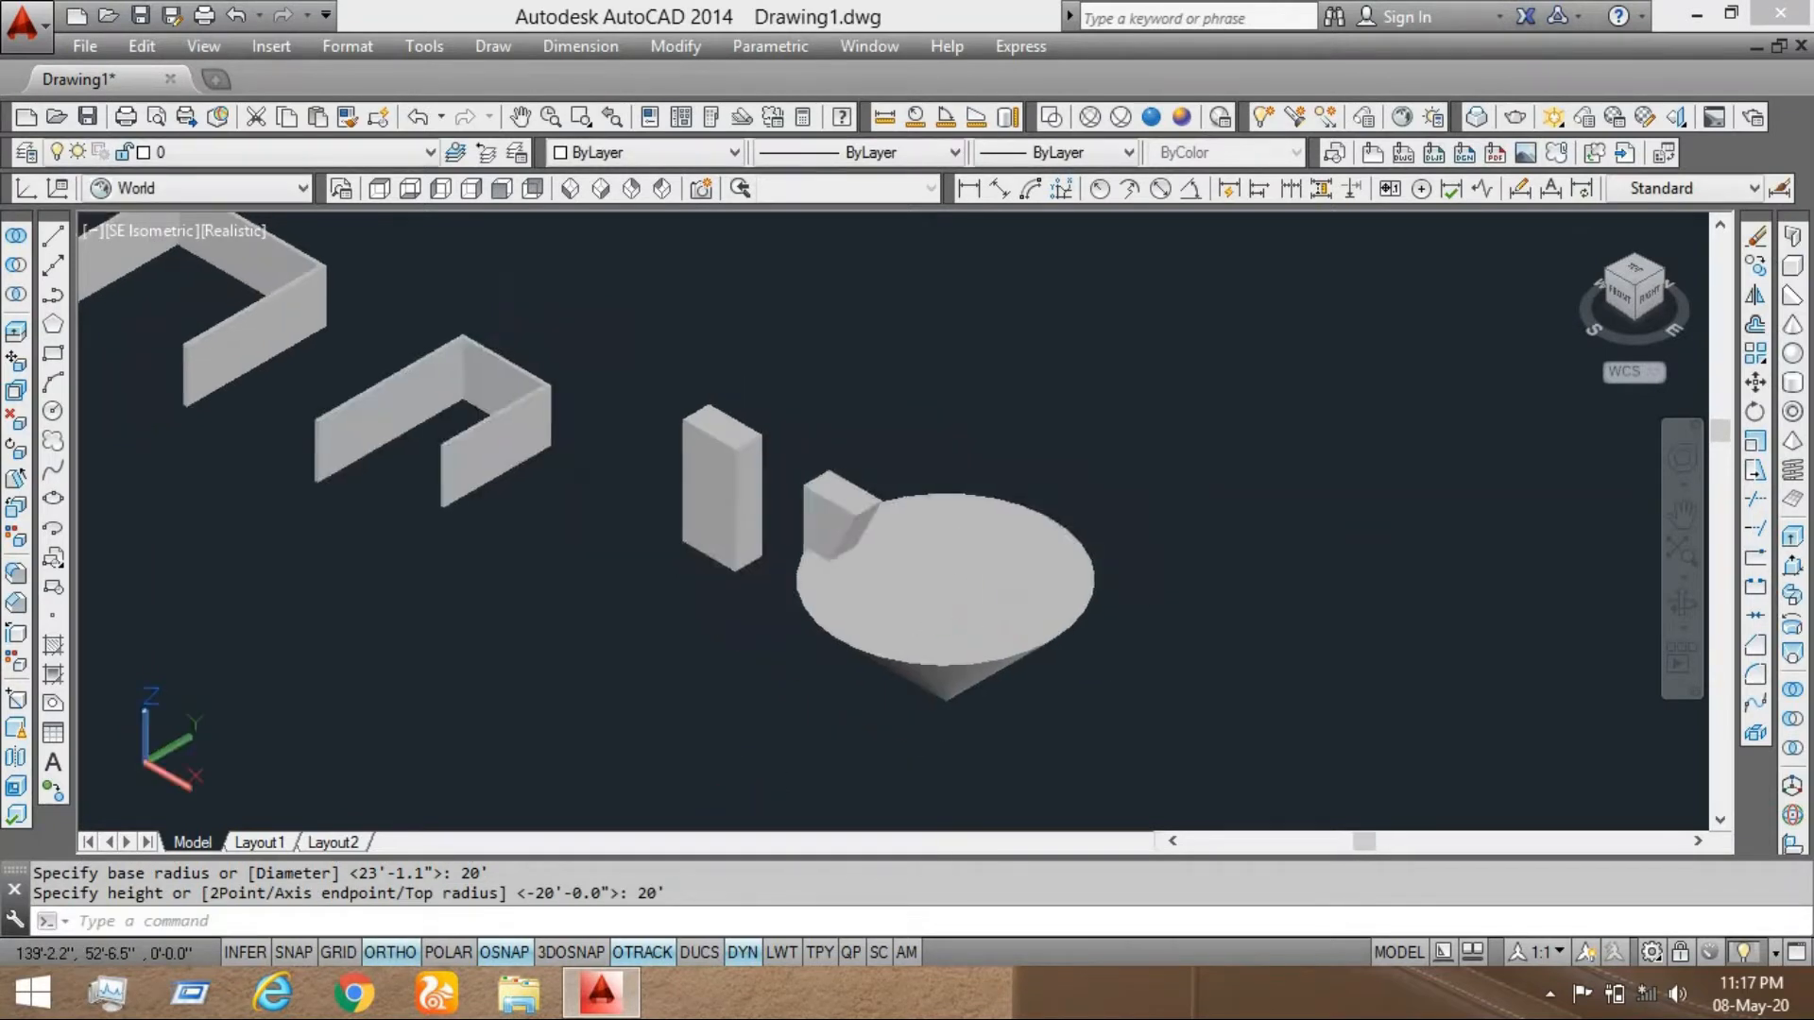
{"action": "scroll", "coordinate": [857, 746], "scroll_direction": "up", "scroll_amount": 4}
{"action": "scroll", "coordinate": [860, 651], "scroll_direction": "down", "scroll_amount": 3}
{"action": "scroll", "coordinate": [853, 641], "scroll_direction": "down", "scroll_amount": 5}
{"action": "scroll", "coordinate": [853, 641], "scroll_direction": "up", "scroll_amount": 4}
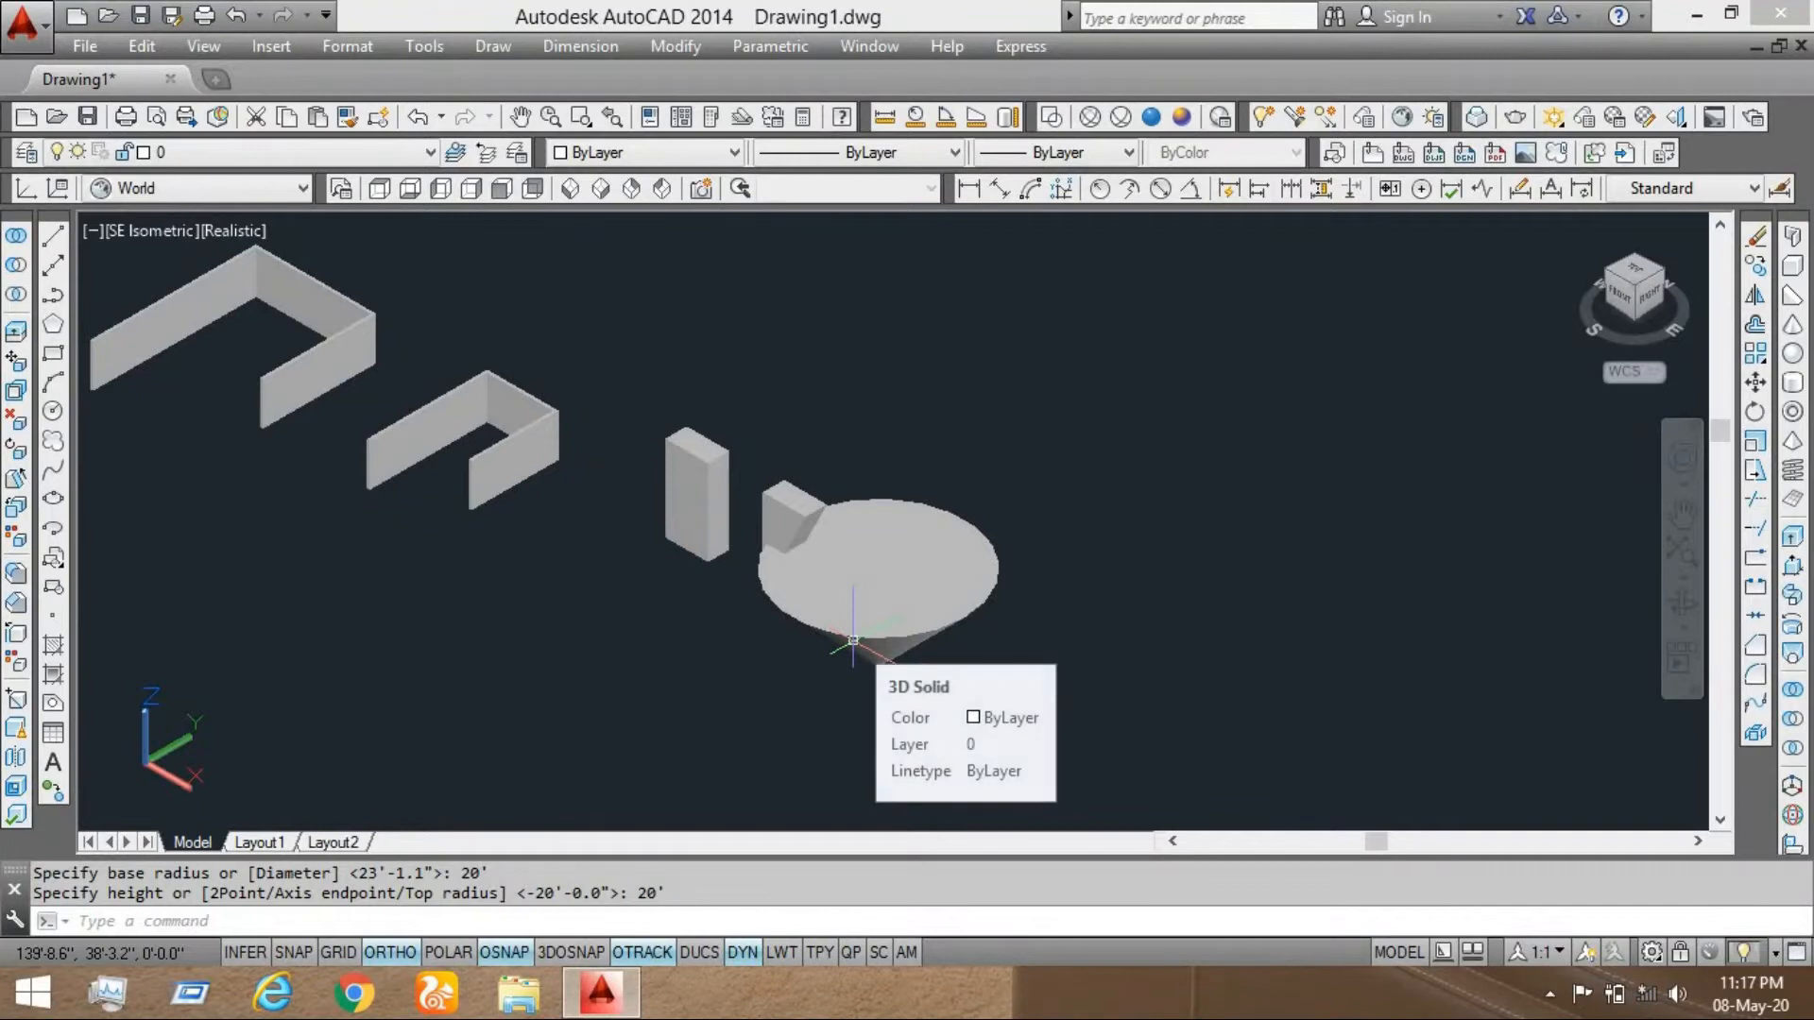
{"action": "scroll", "coordinate": [853, 640], "scroll_direction": "down", "scroll_amount": 3}
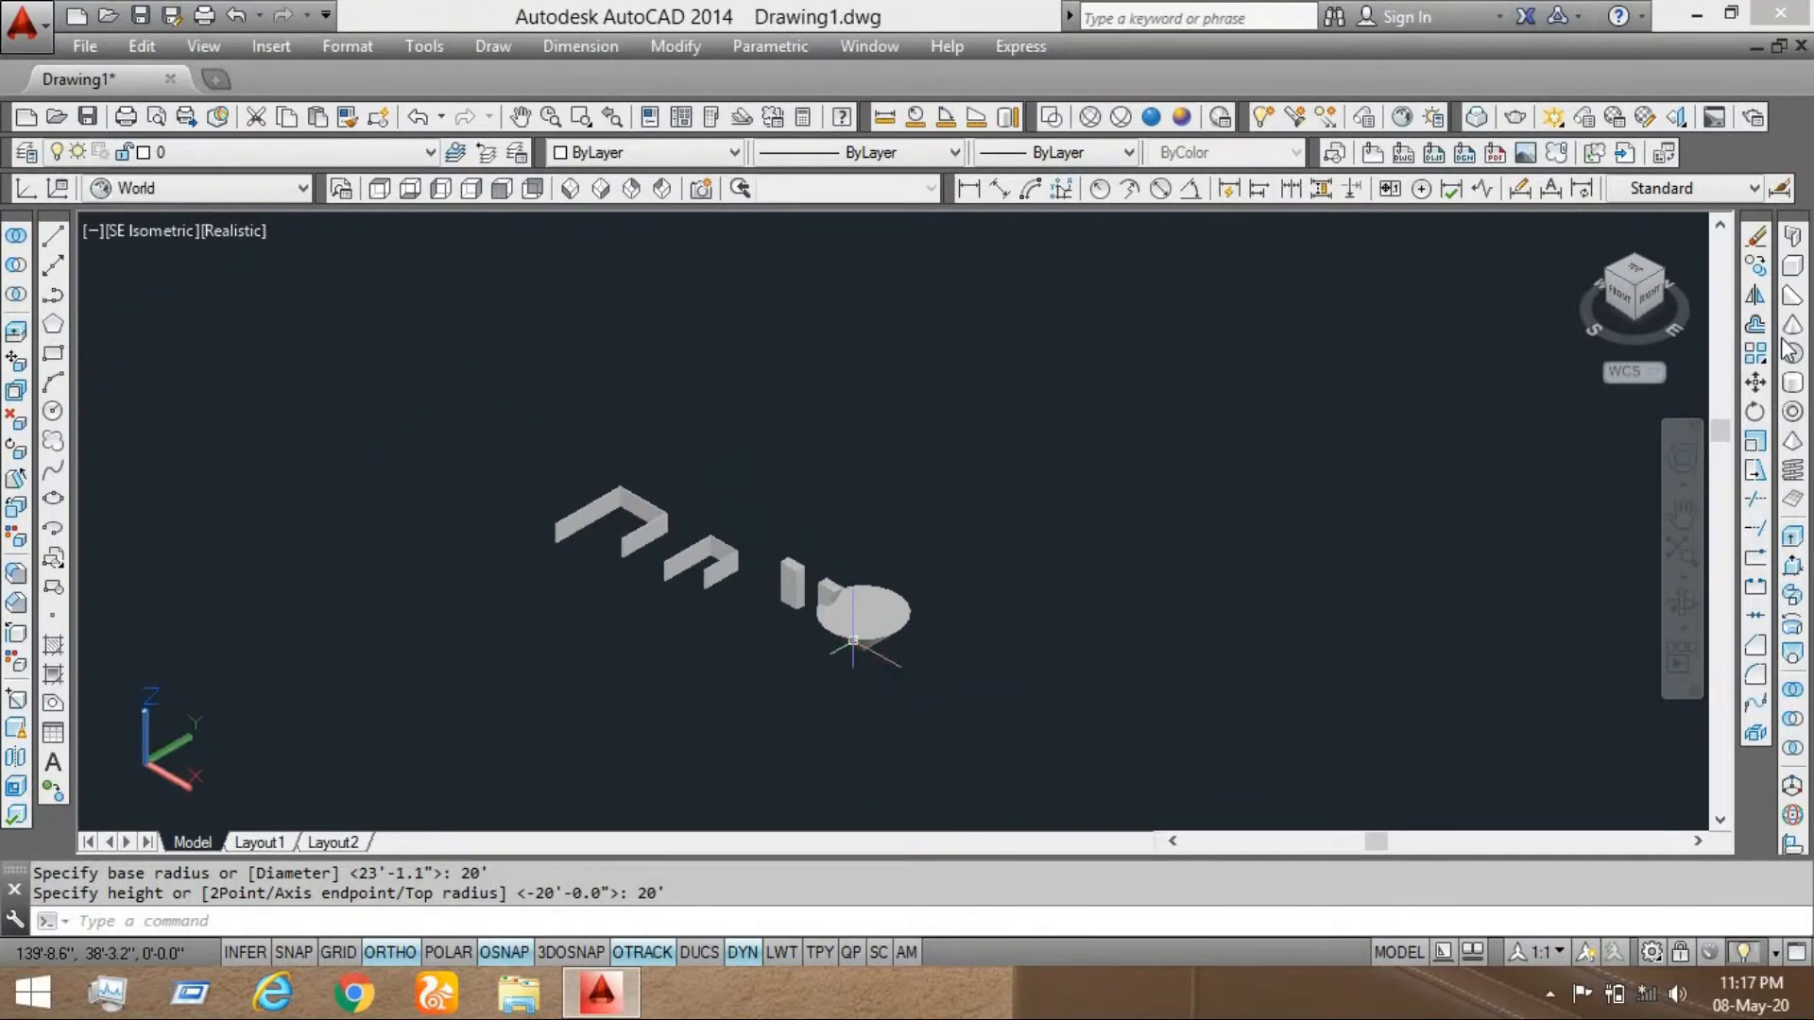
{"action": "left_click", "coordinate": [1754, 411]}
{"action": "left_click", "coordinate": [864, 614]}
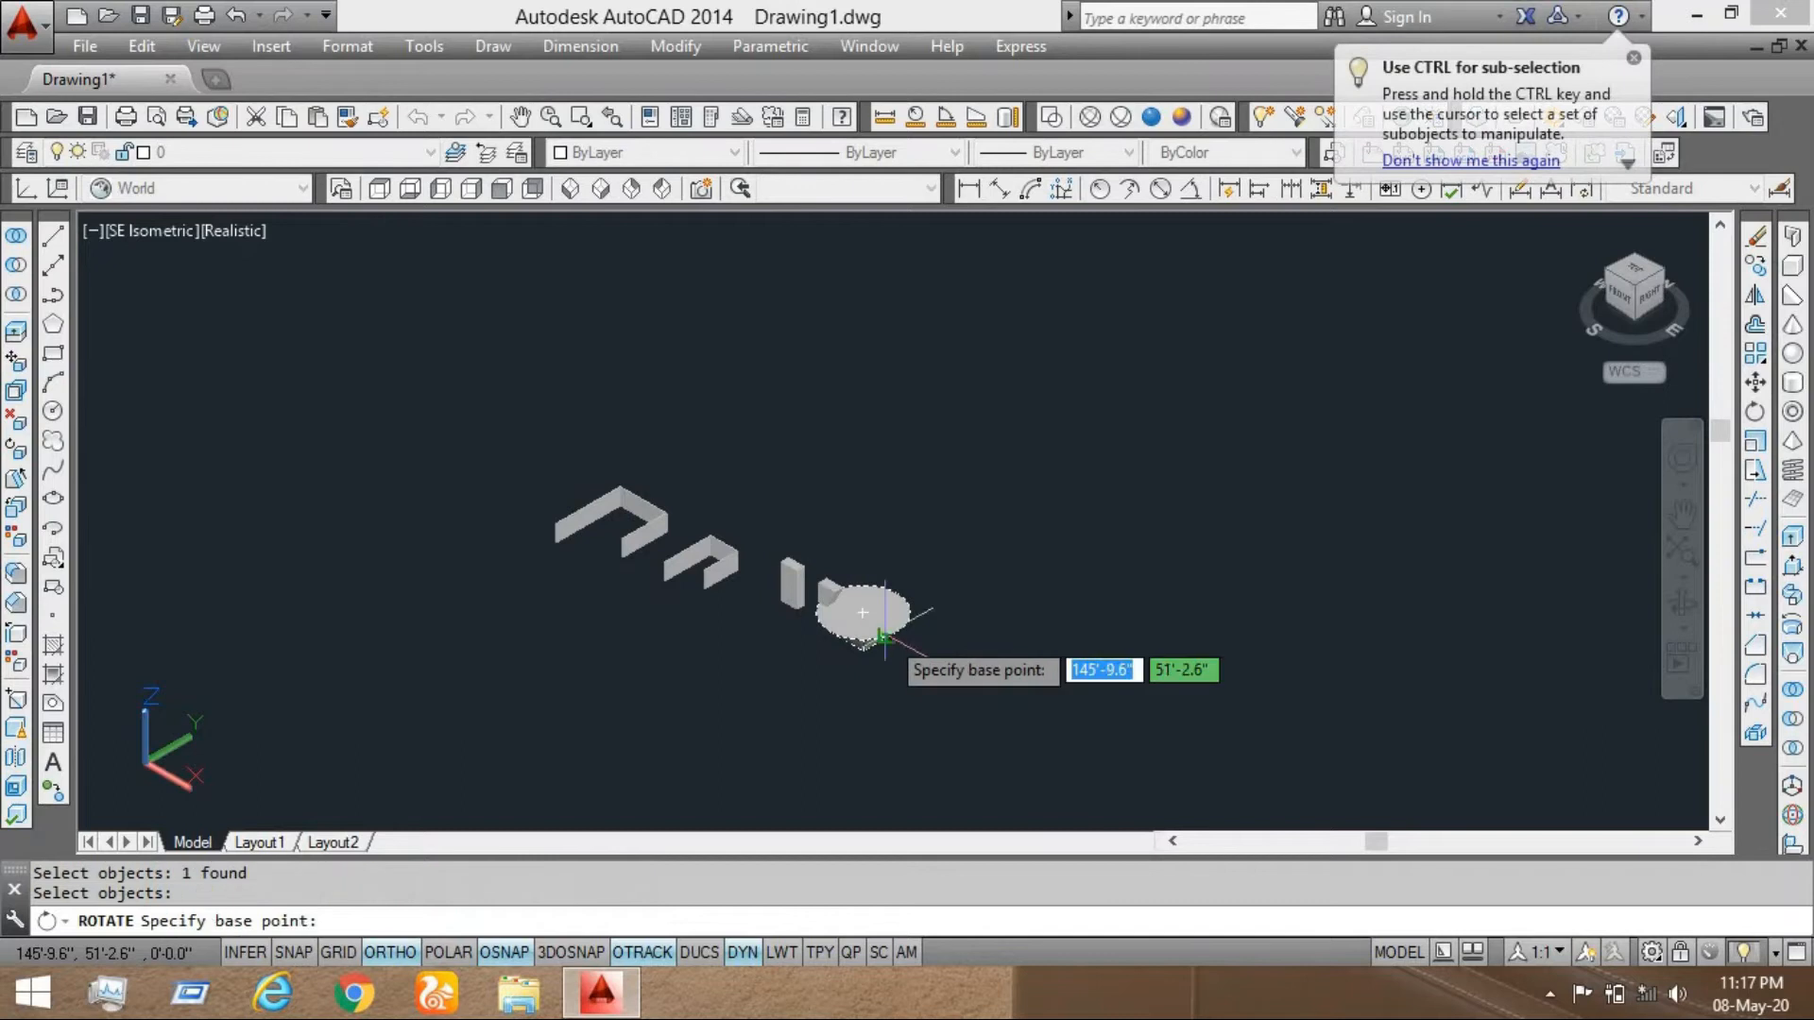
{"action": "key", "text": "Return"}
{"action": "left_click", "coordinate": [859, 648]}
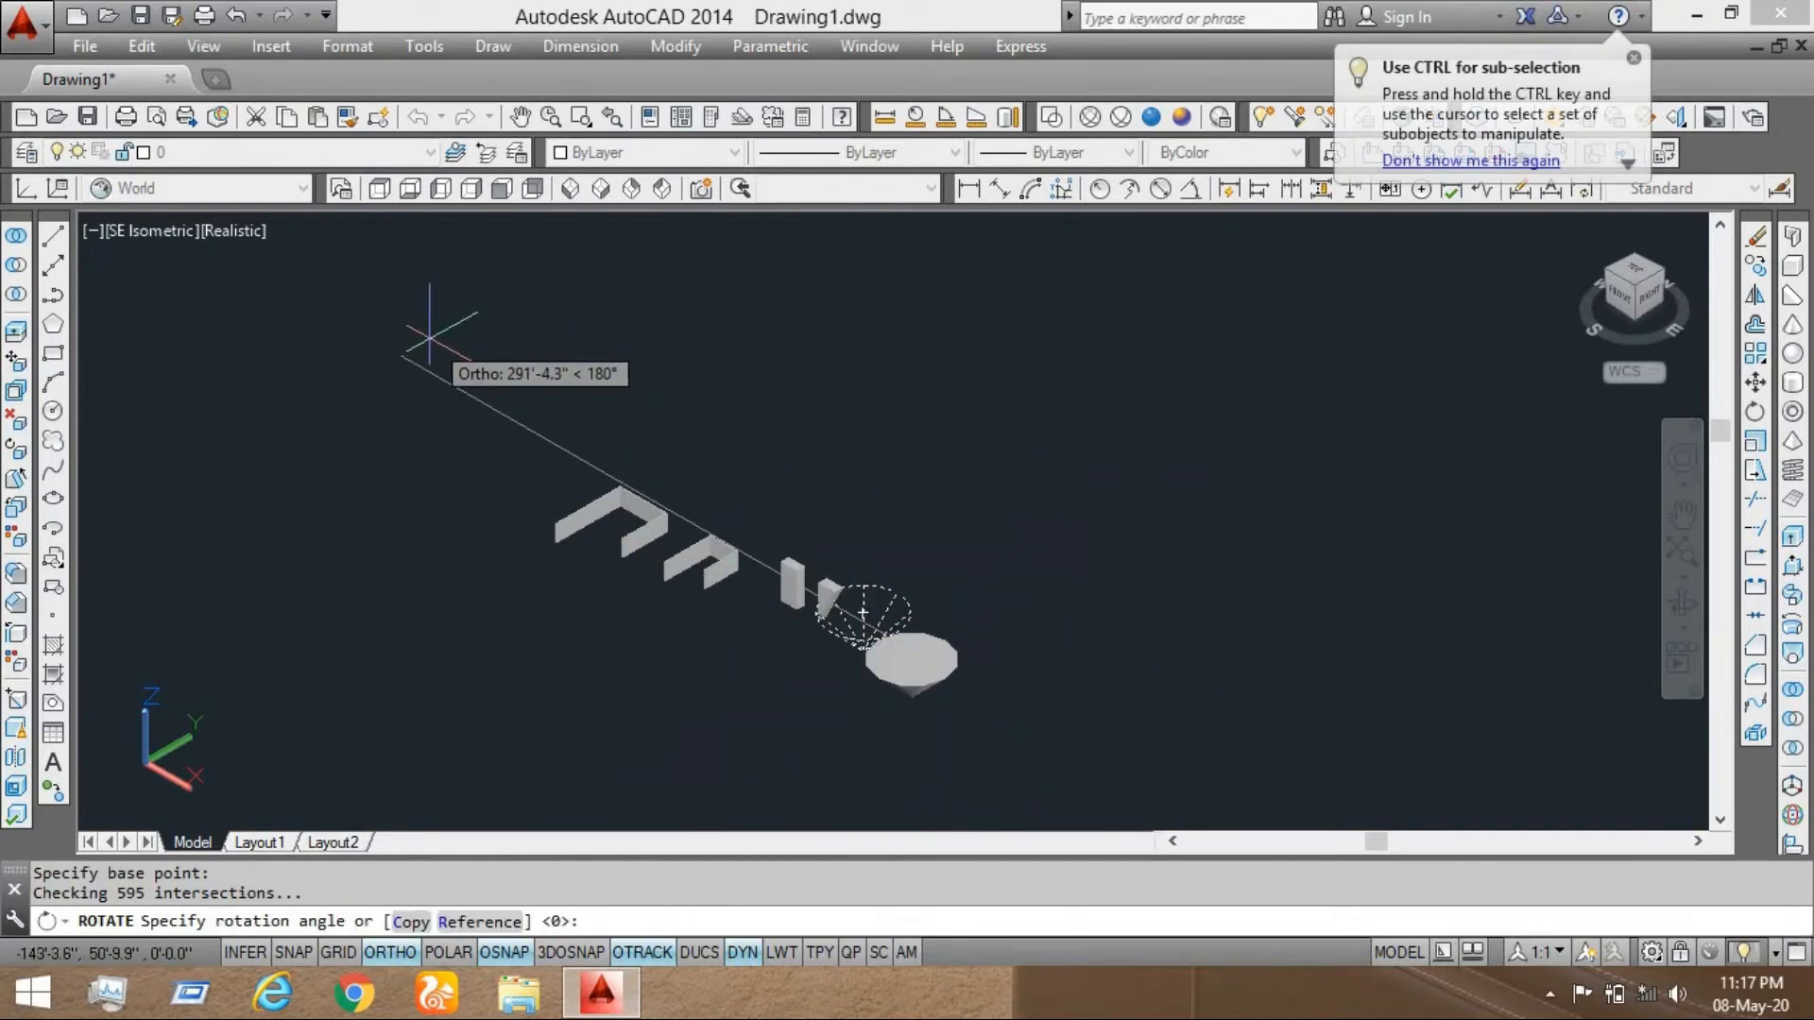
{"action": "key", "text": "Escape"}
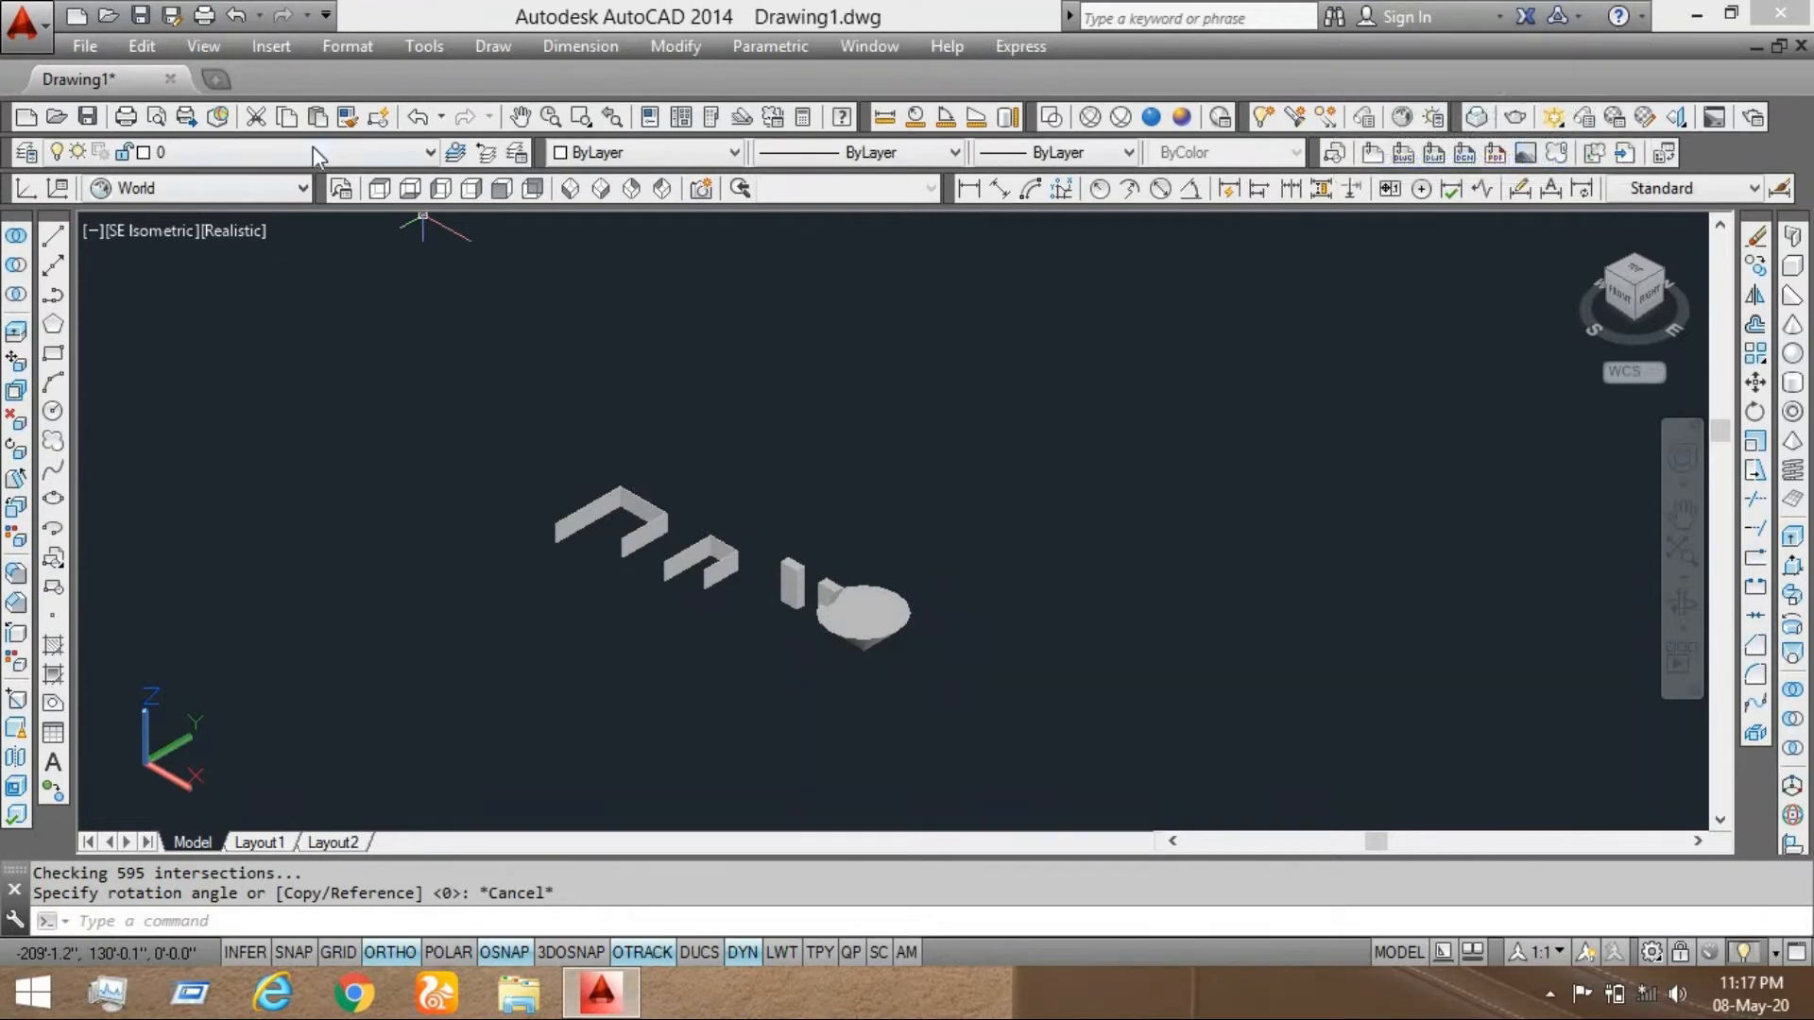
Rotate the cone 180° in the Left UCS so its apex points upward, and restore the World UCS
{"action": "left_click", "coordinate": [189, 188]}
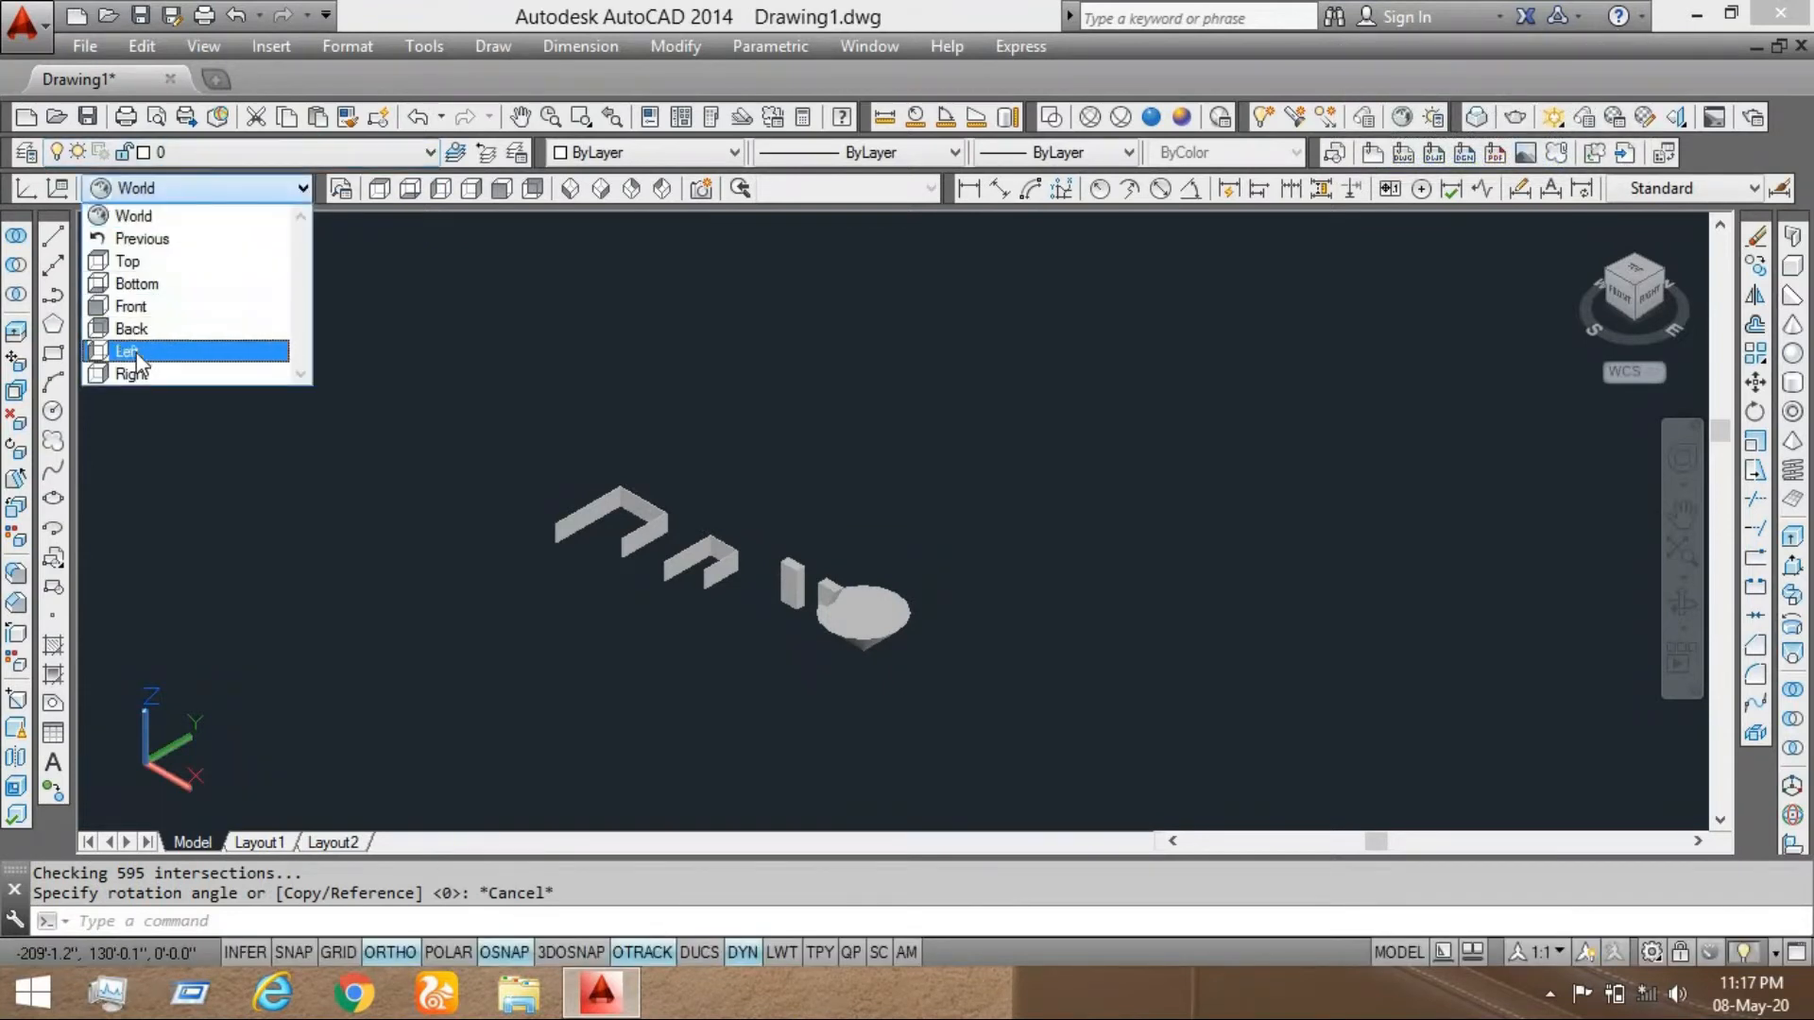
{"action": "left_click", "coordinate": [146, 352]}
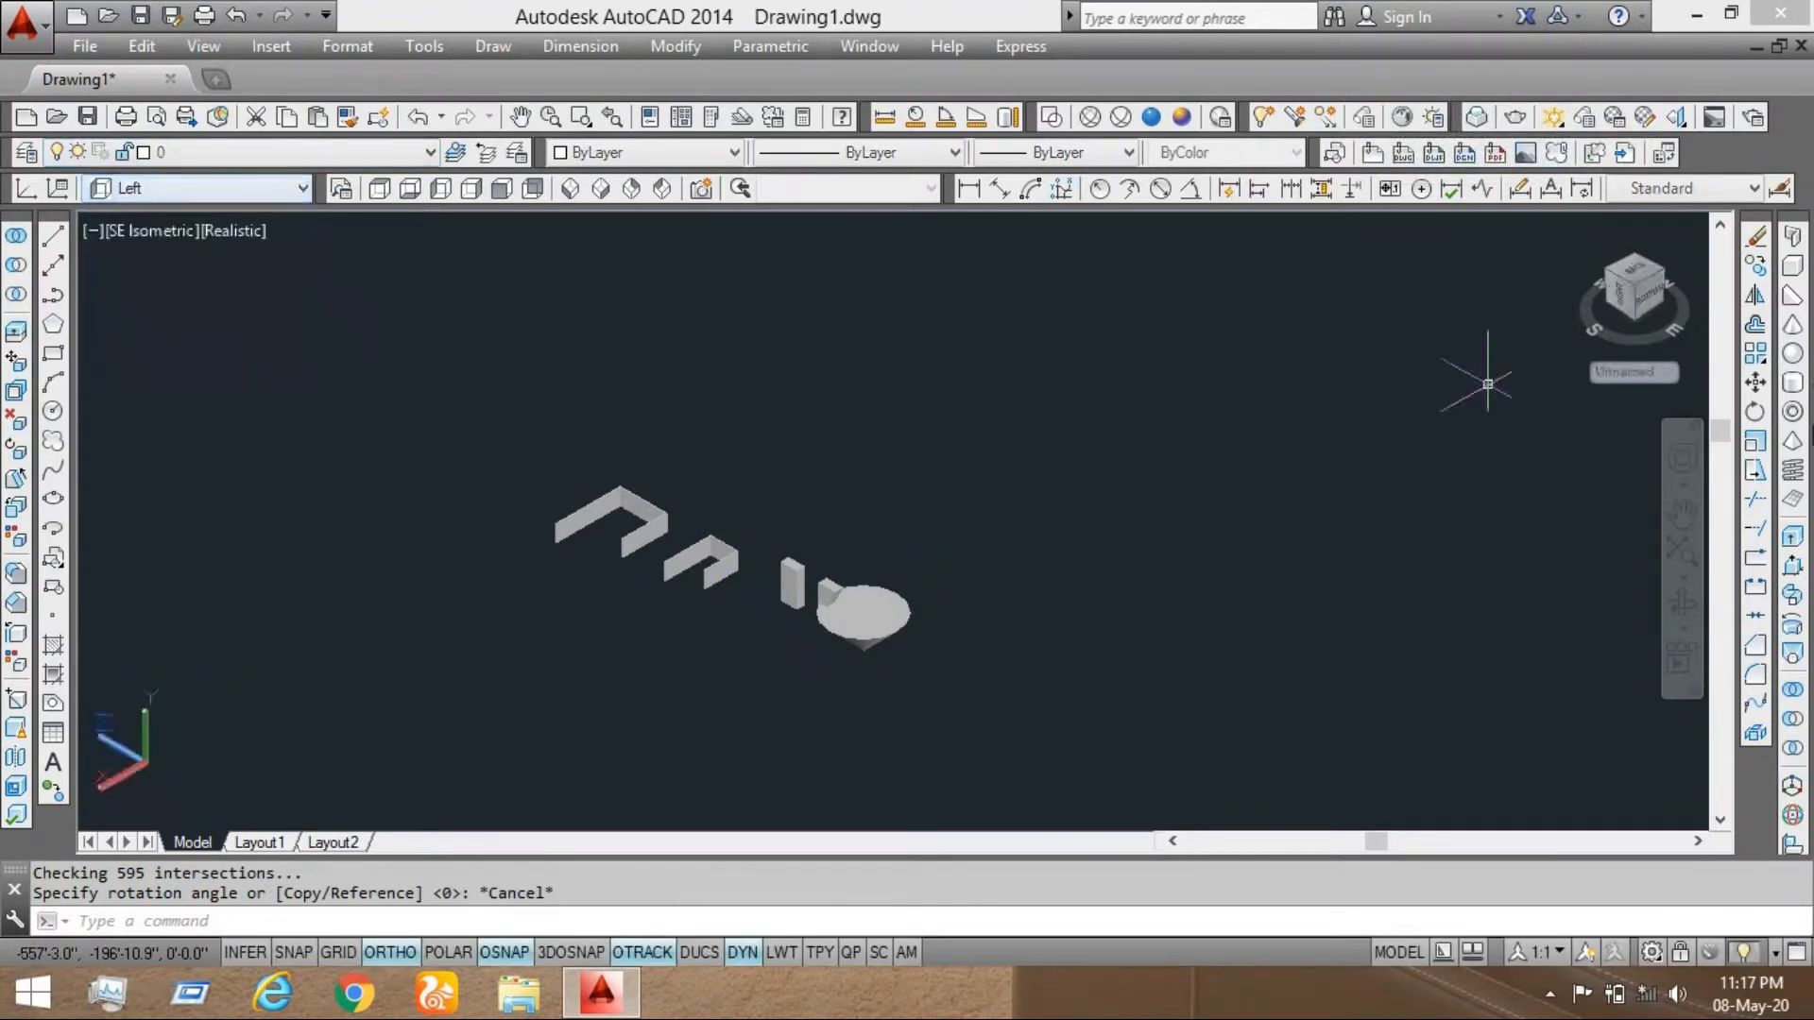
{"action": "left_click", "coordinate": [1754, 410]}
{"action": "left_click", "coordinate": [862, 609]}
{"action": "key", "text": "Return"}
{"action": "left_click", "coordinate": [861, 612]}
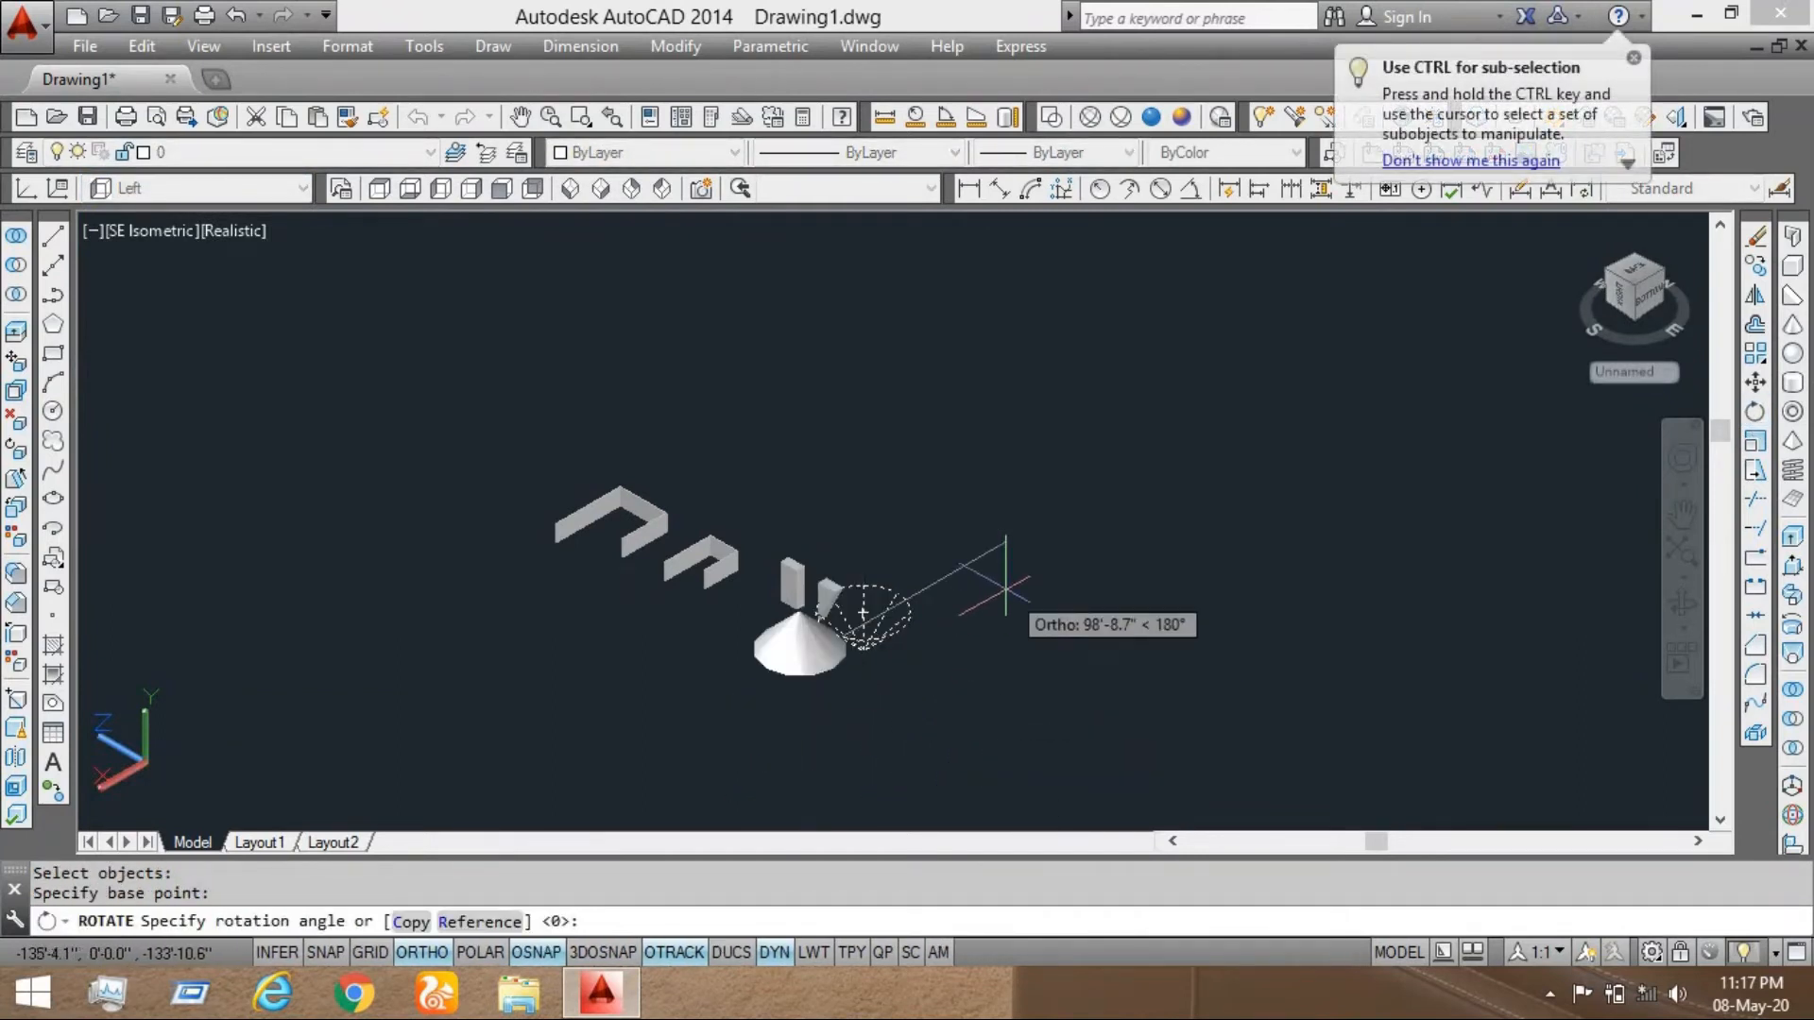
{"action": "left_click", "coordinate": [1040, 627]}
{"action": "left_click", "coordinate": [130, 189]}
{"action": "left_click", "coordinate": [142, 209]}
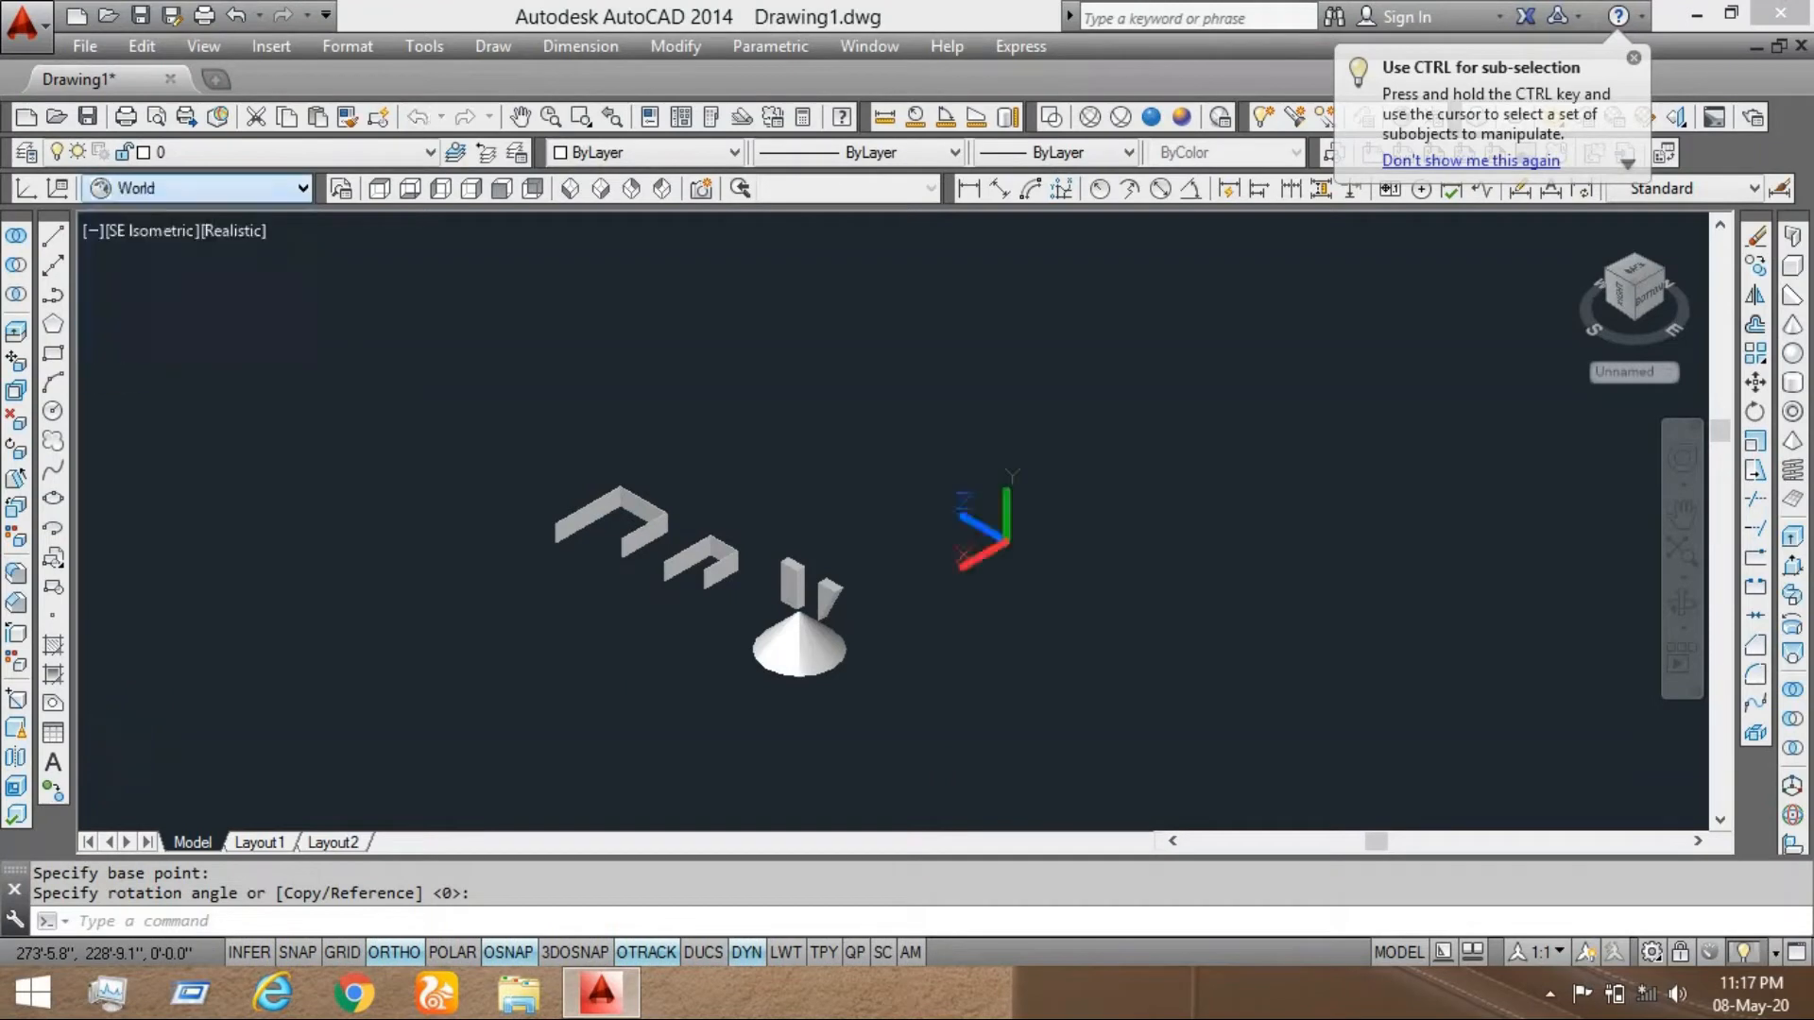
Create a sphere beside the cone, accepting the default radius of 20'
{"action": "scroll", "coordinate": [732, 703], "scroll_direction": "up", "scroll_amount": 4}
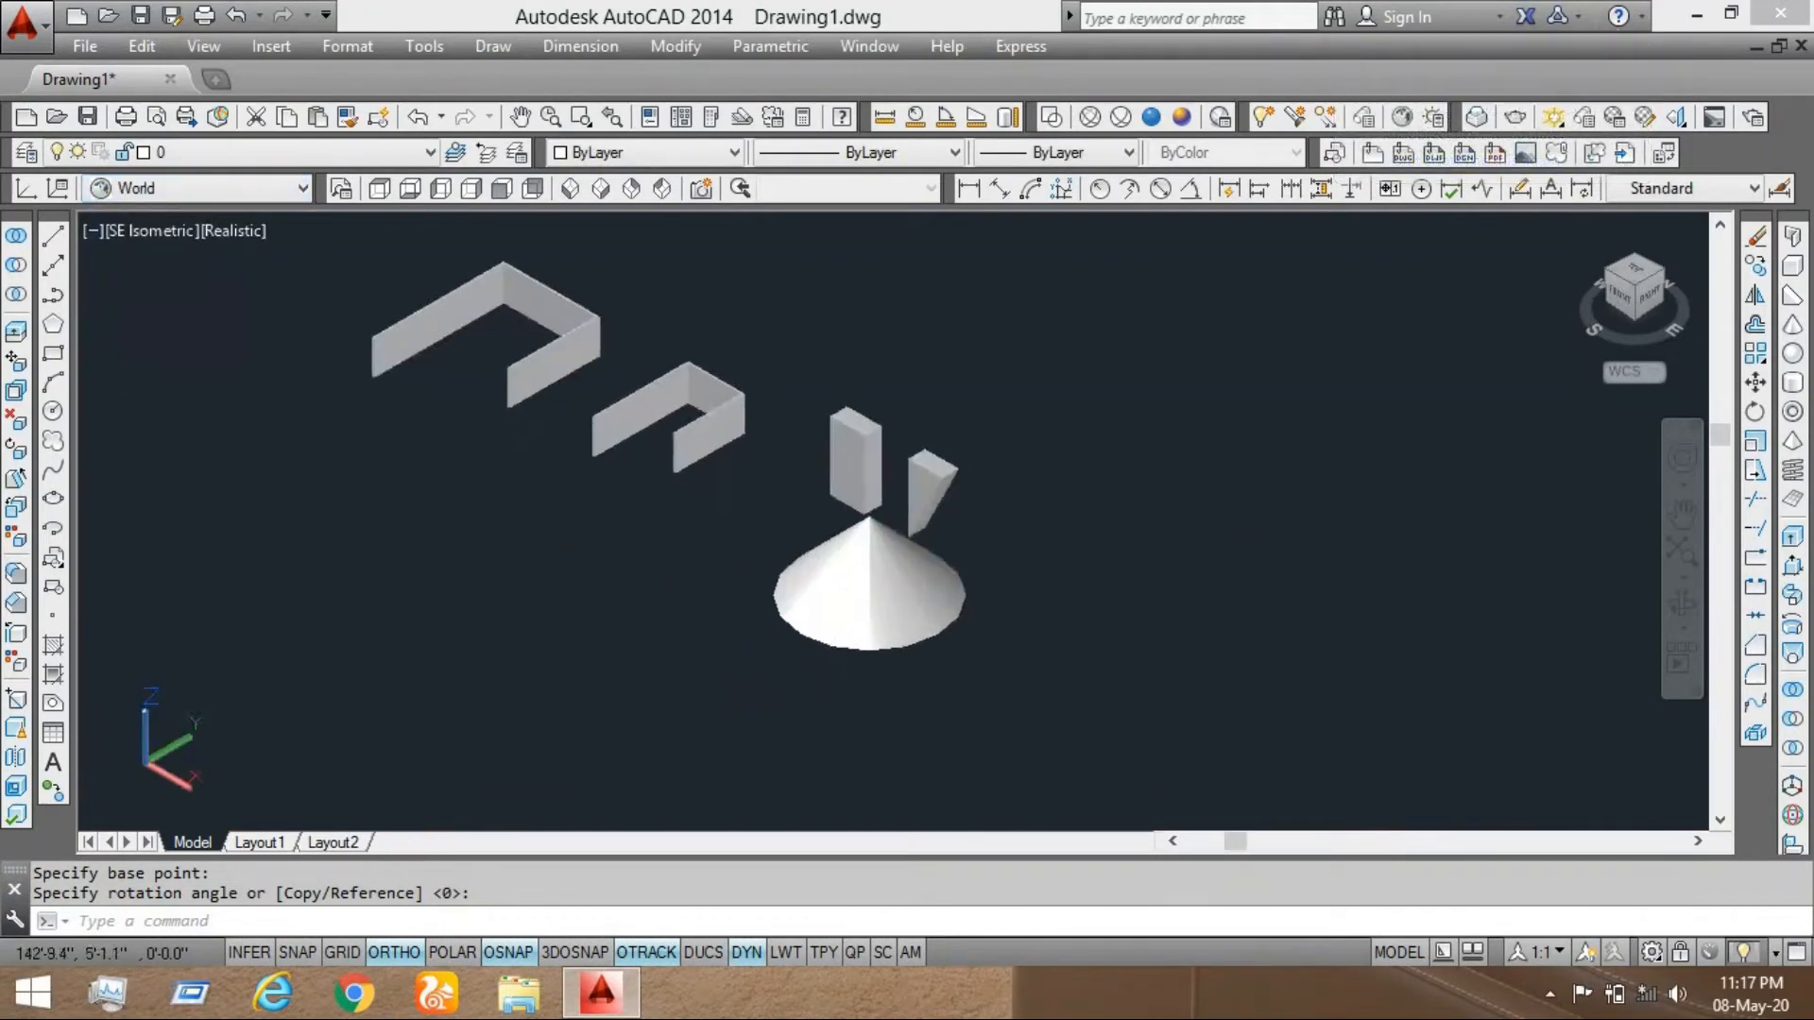
{"action": "middle_click_drag", "start_coordinate": [761, 710], "coordinate": [745, 707]}
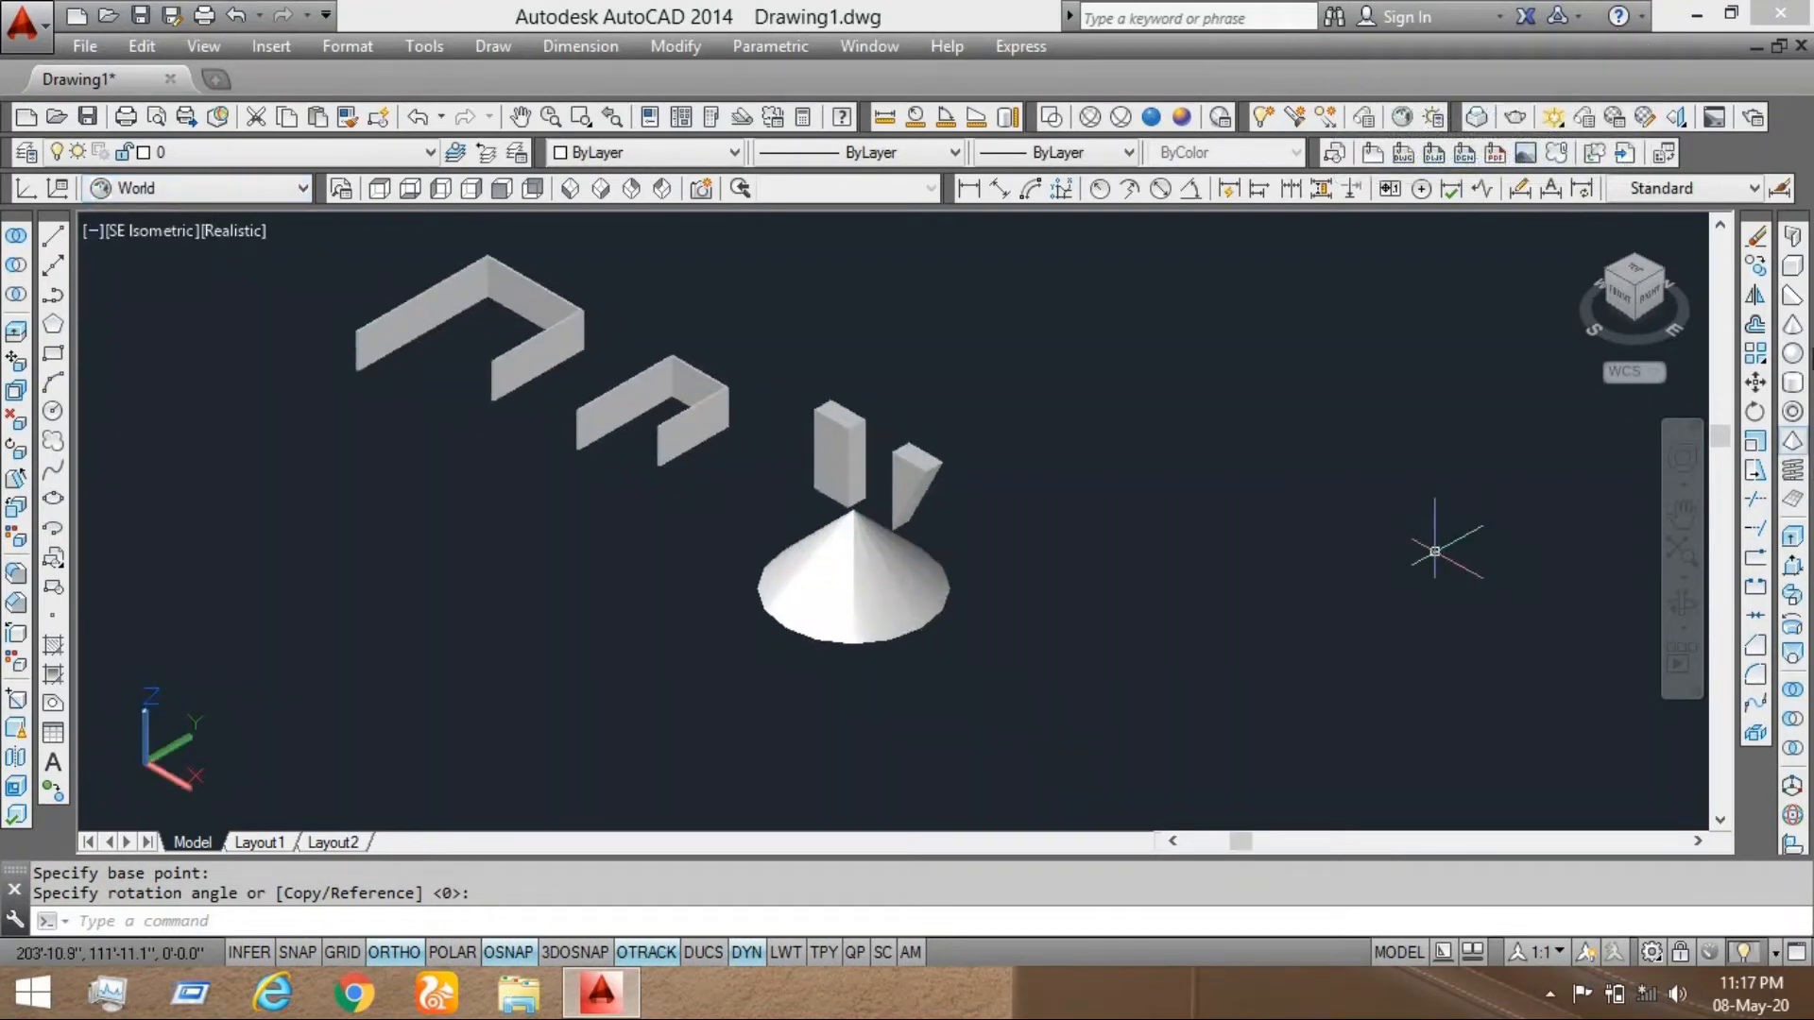
{"action": "left_click", "coordinate": [1792, 353]}
{"action": "middle_click_drag", "start_coordinate": [1049, 593], "coordinate": [870, 552]}
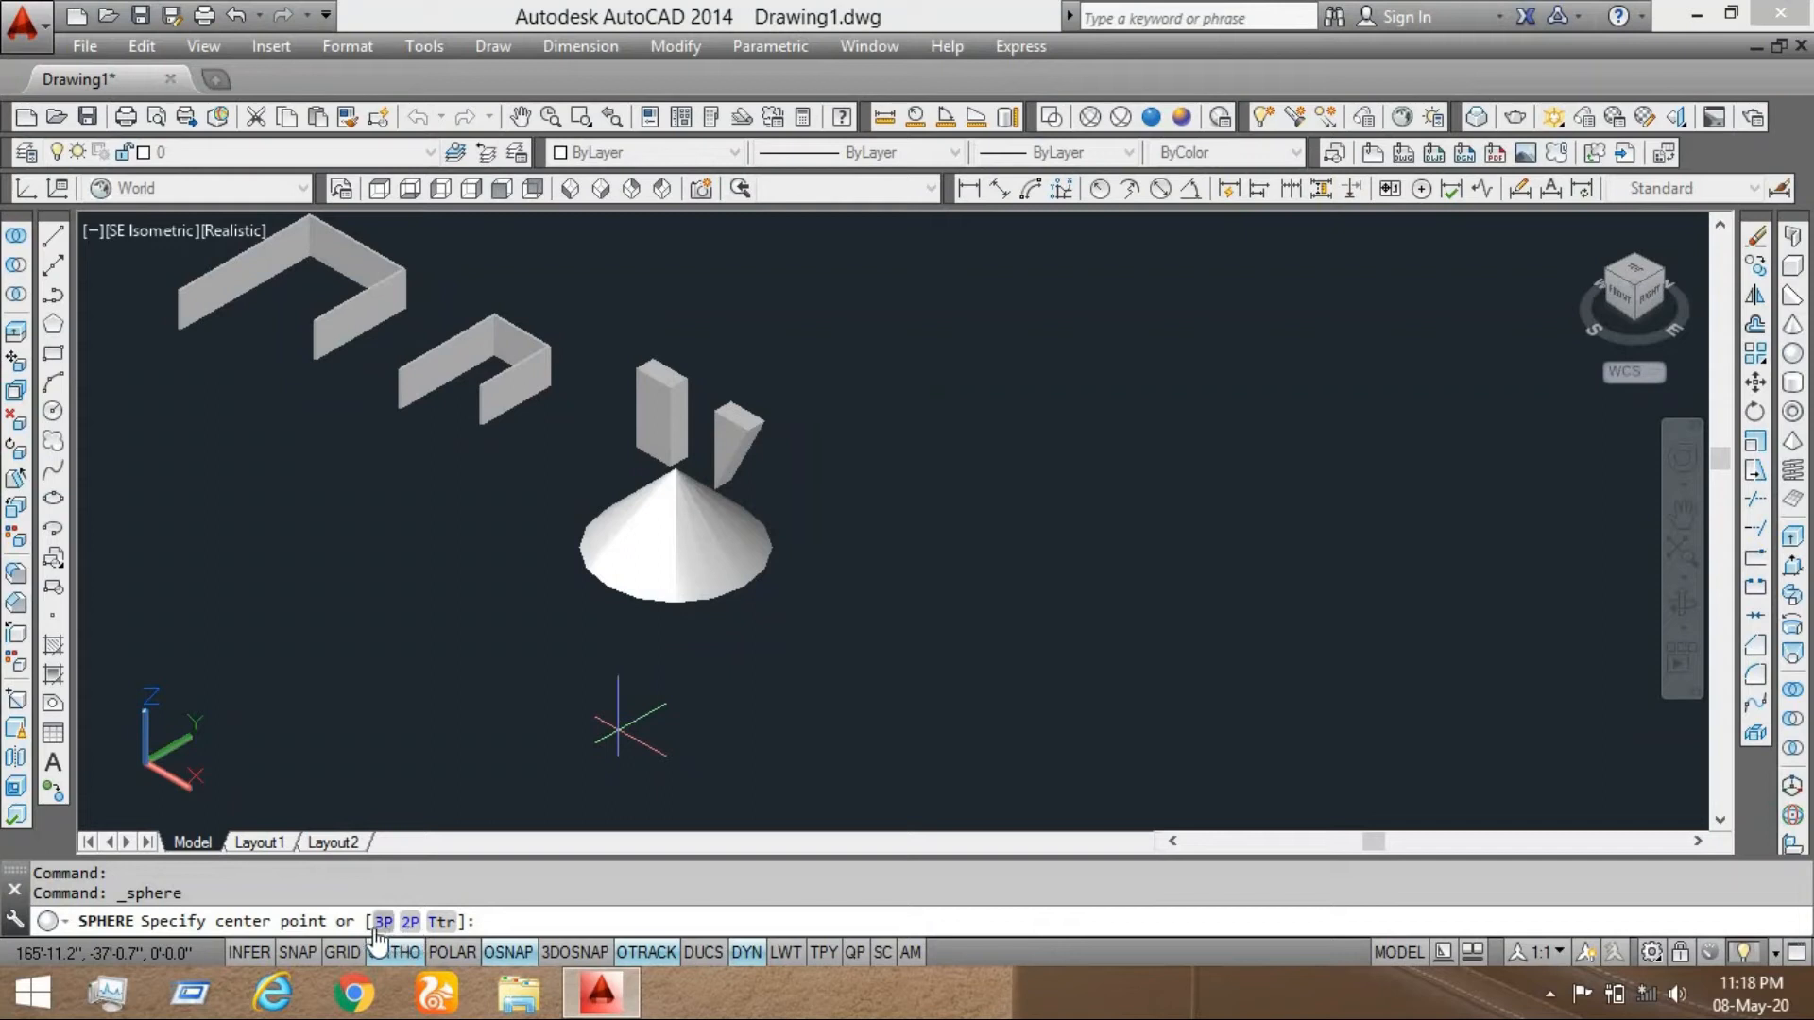
{"action": "left_click", "coordinate": [1018, 583]}
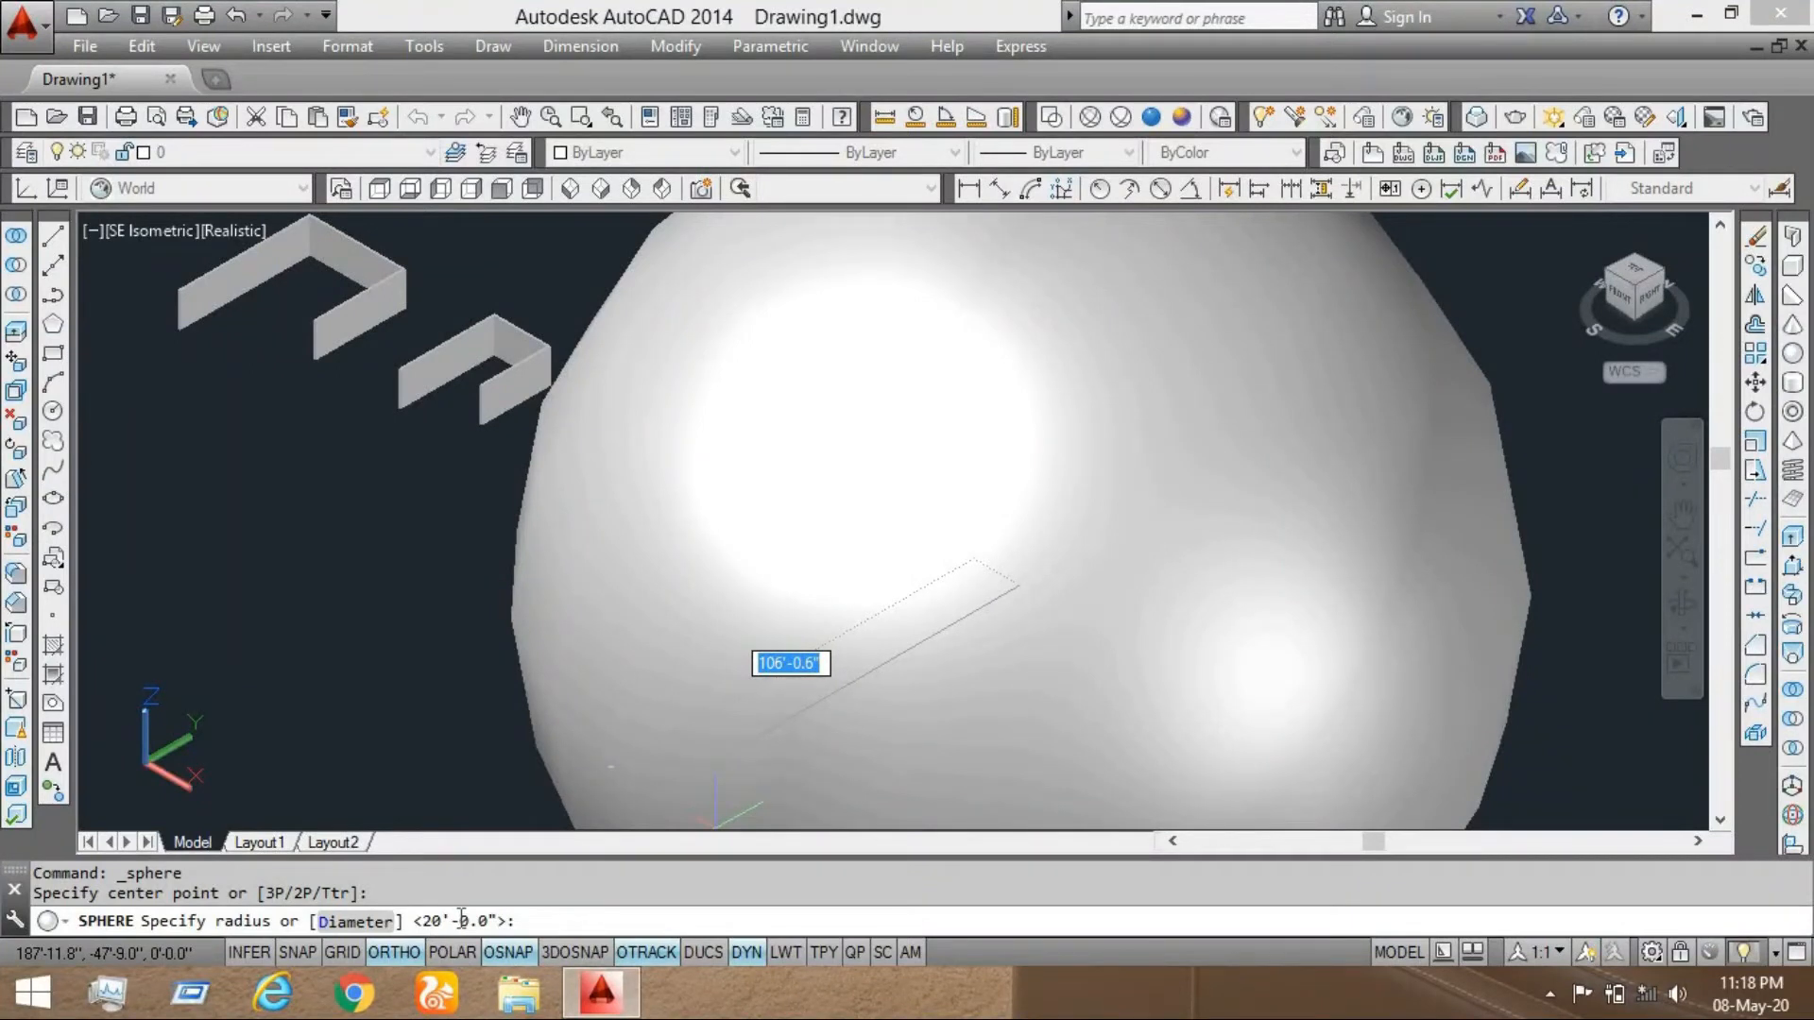
{"action": "key", "text": "Return"}
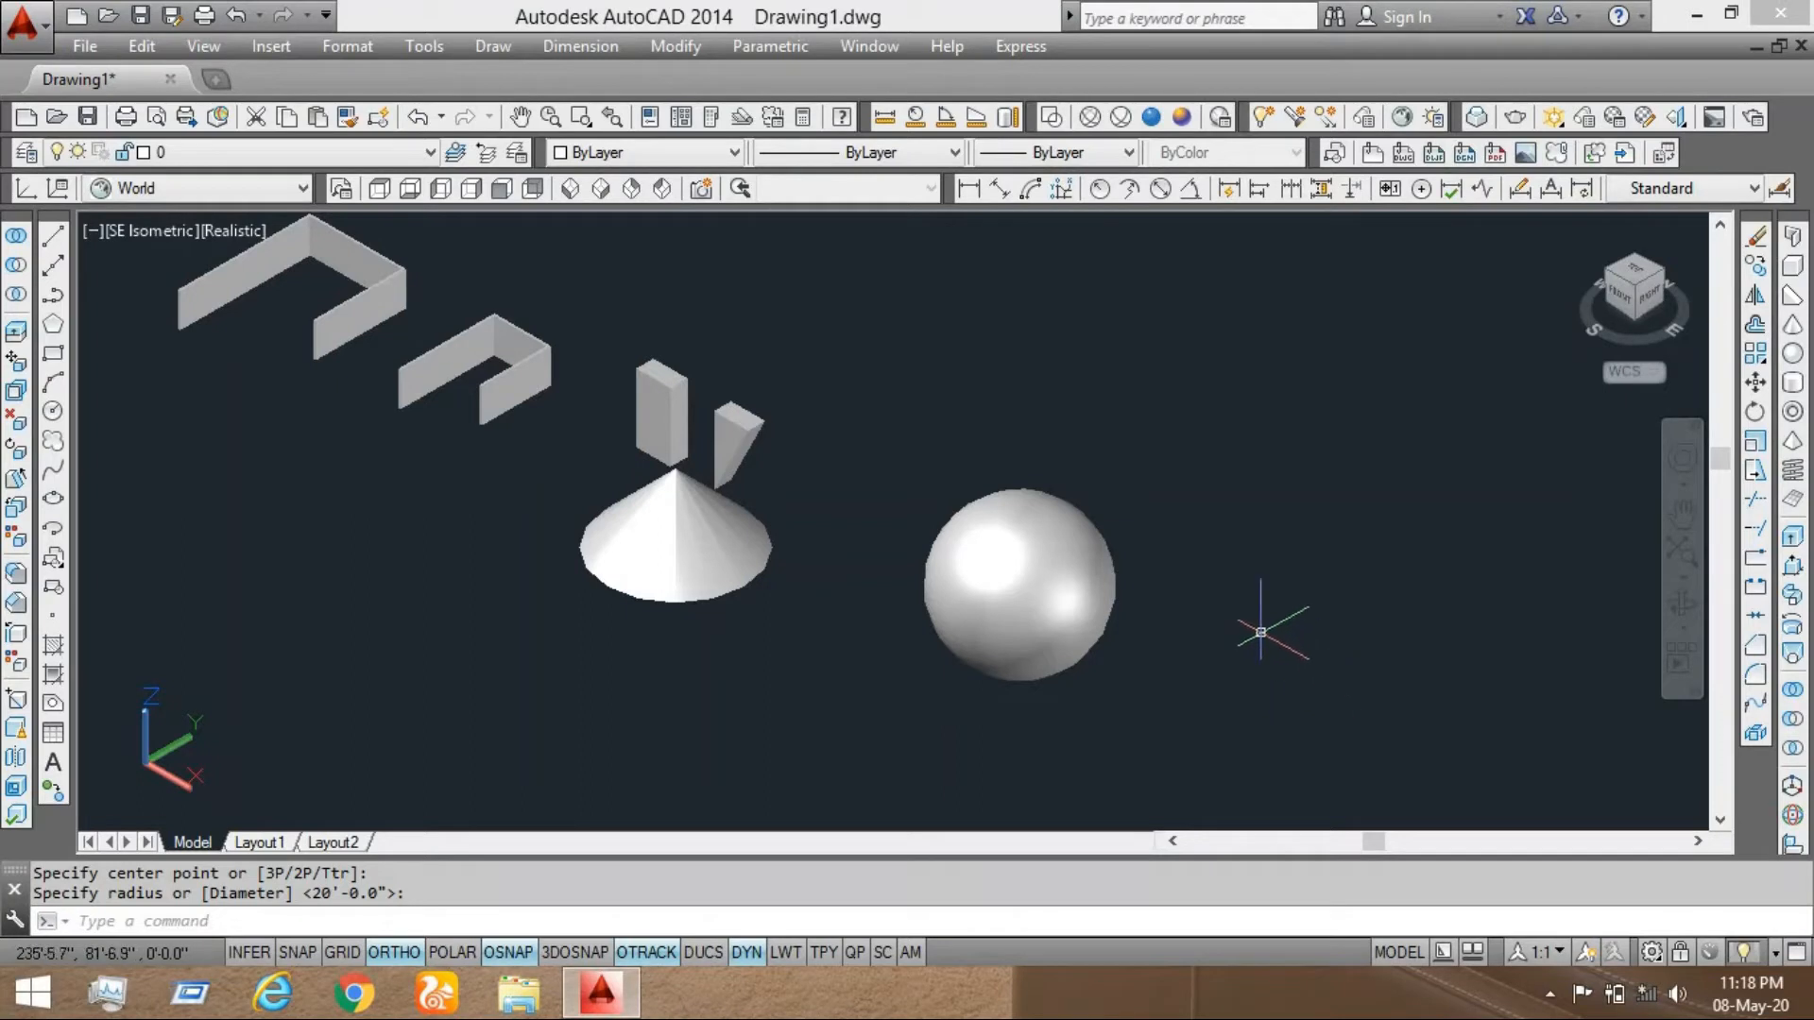
Create a cylinder beside the sphere with the default base radius of 20' and a height of 40'
{"action": "middle_click_drag", "start_coordinate": [1309, 699], "coordinate": [1217, 586]}
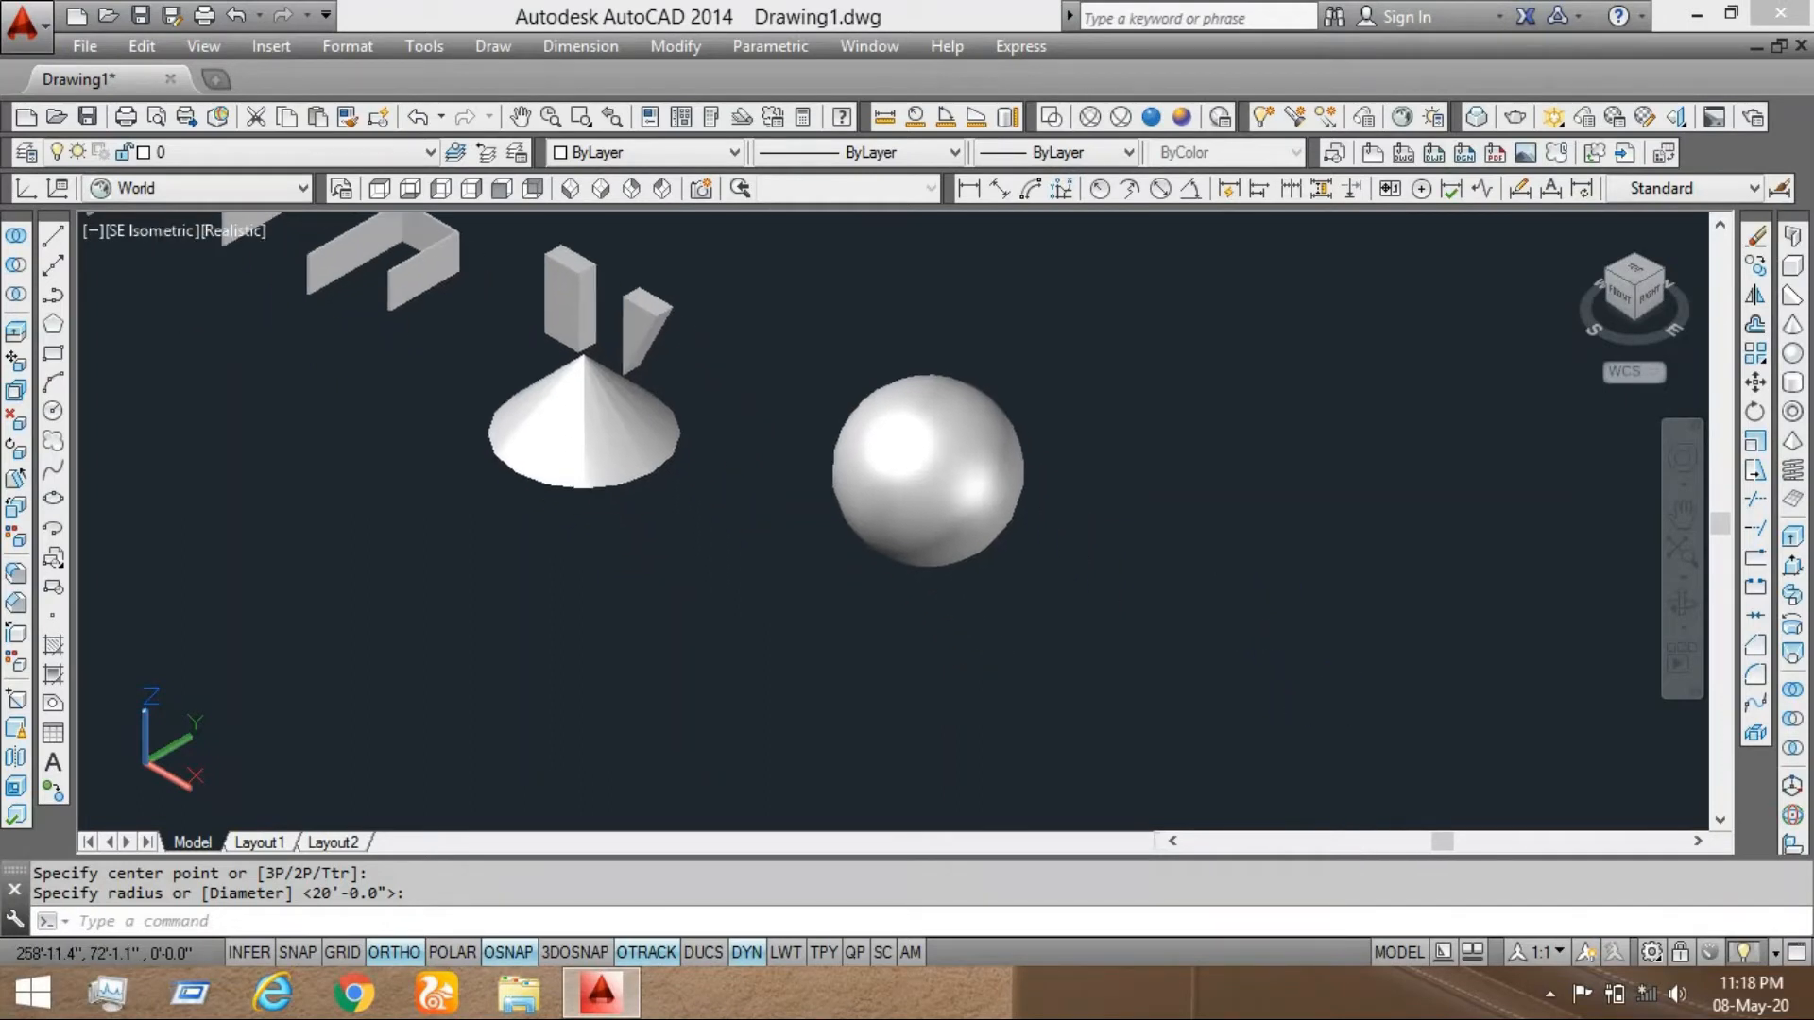
{"action": "left_click", "coordinate": [1793, 384]}
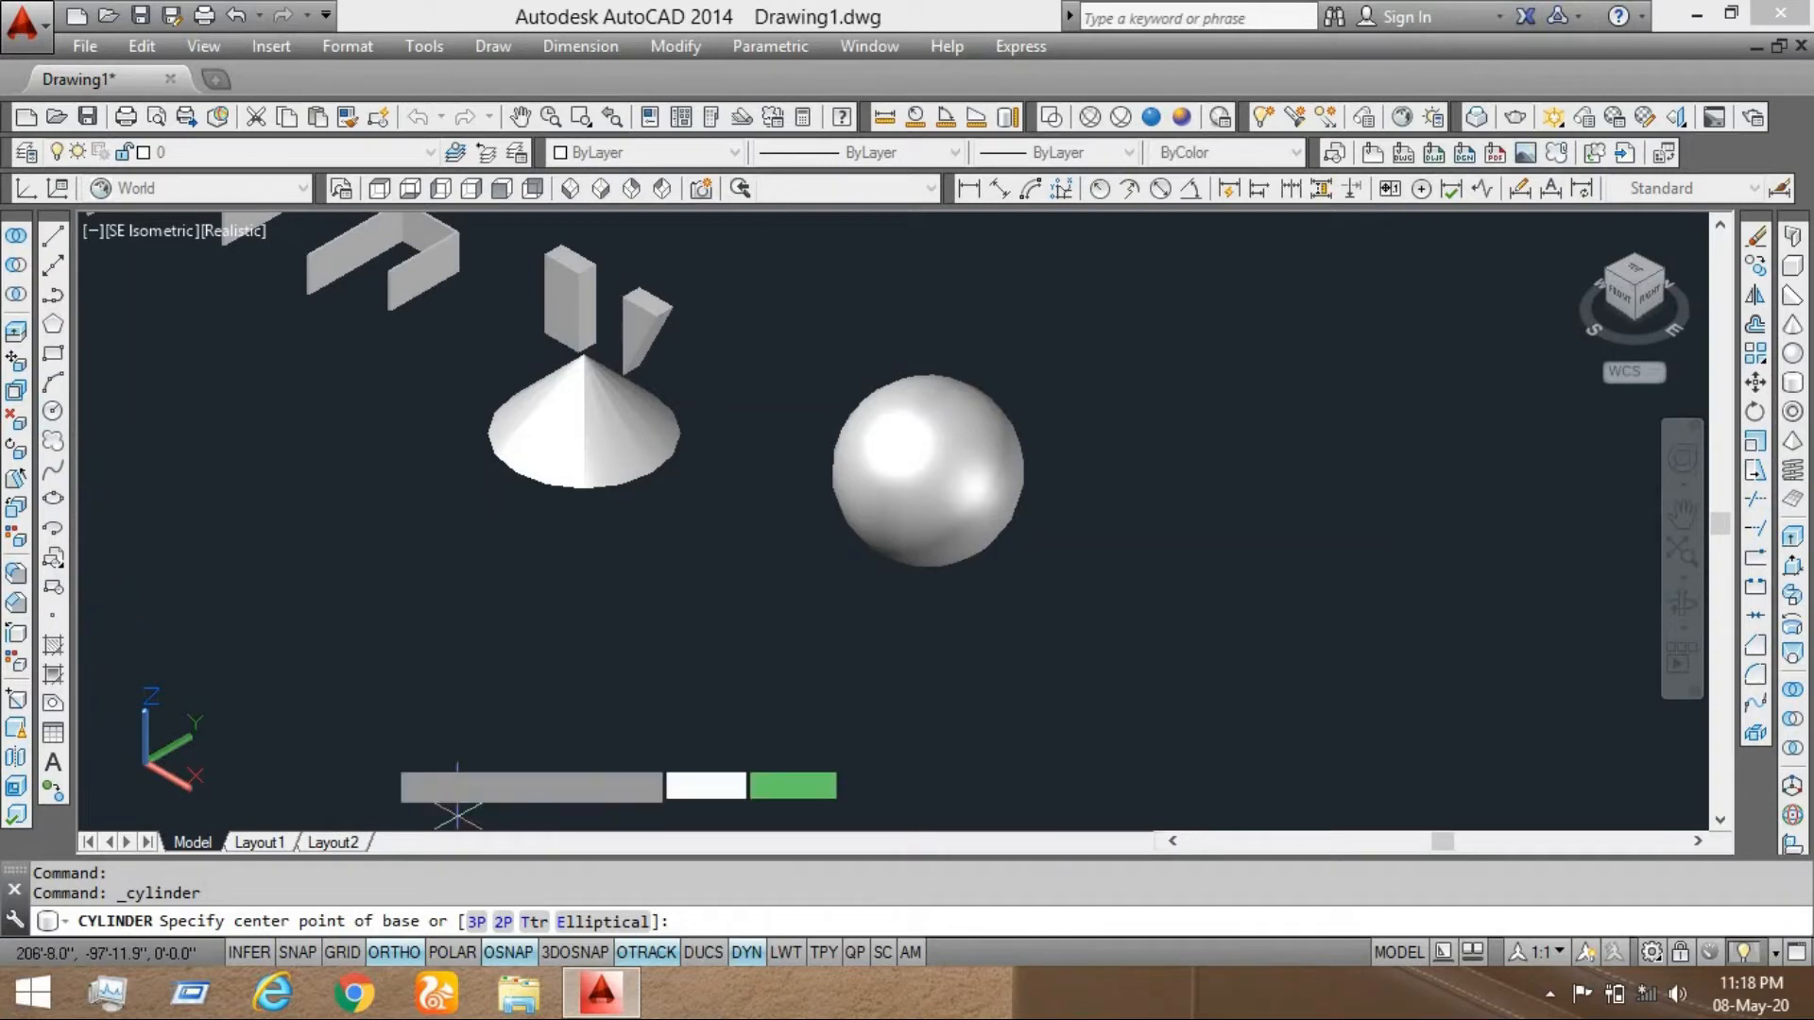
{"action": "left_click", "coordinate": [482, 46]}
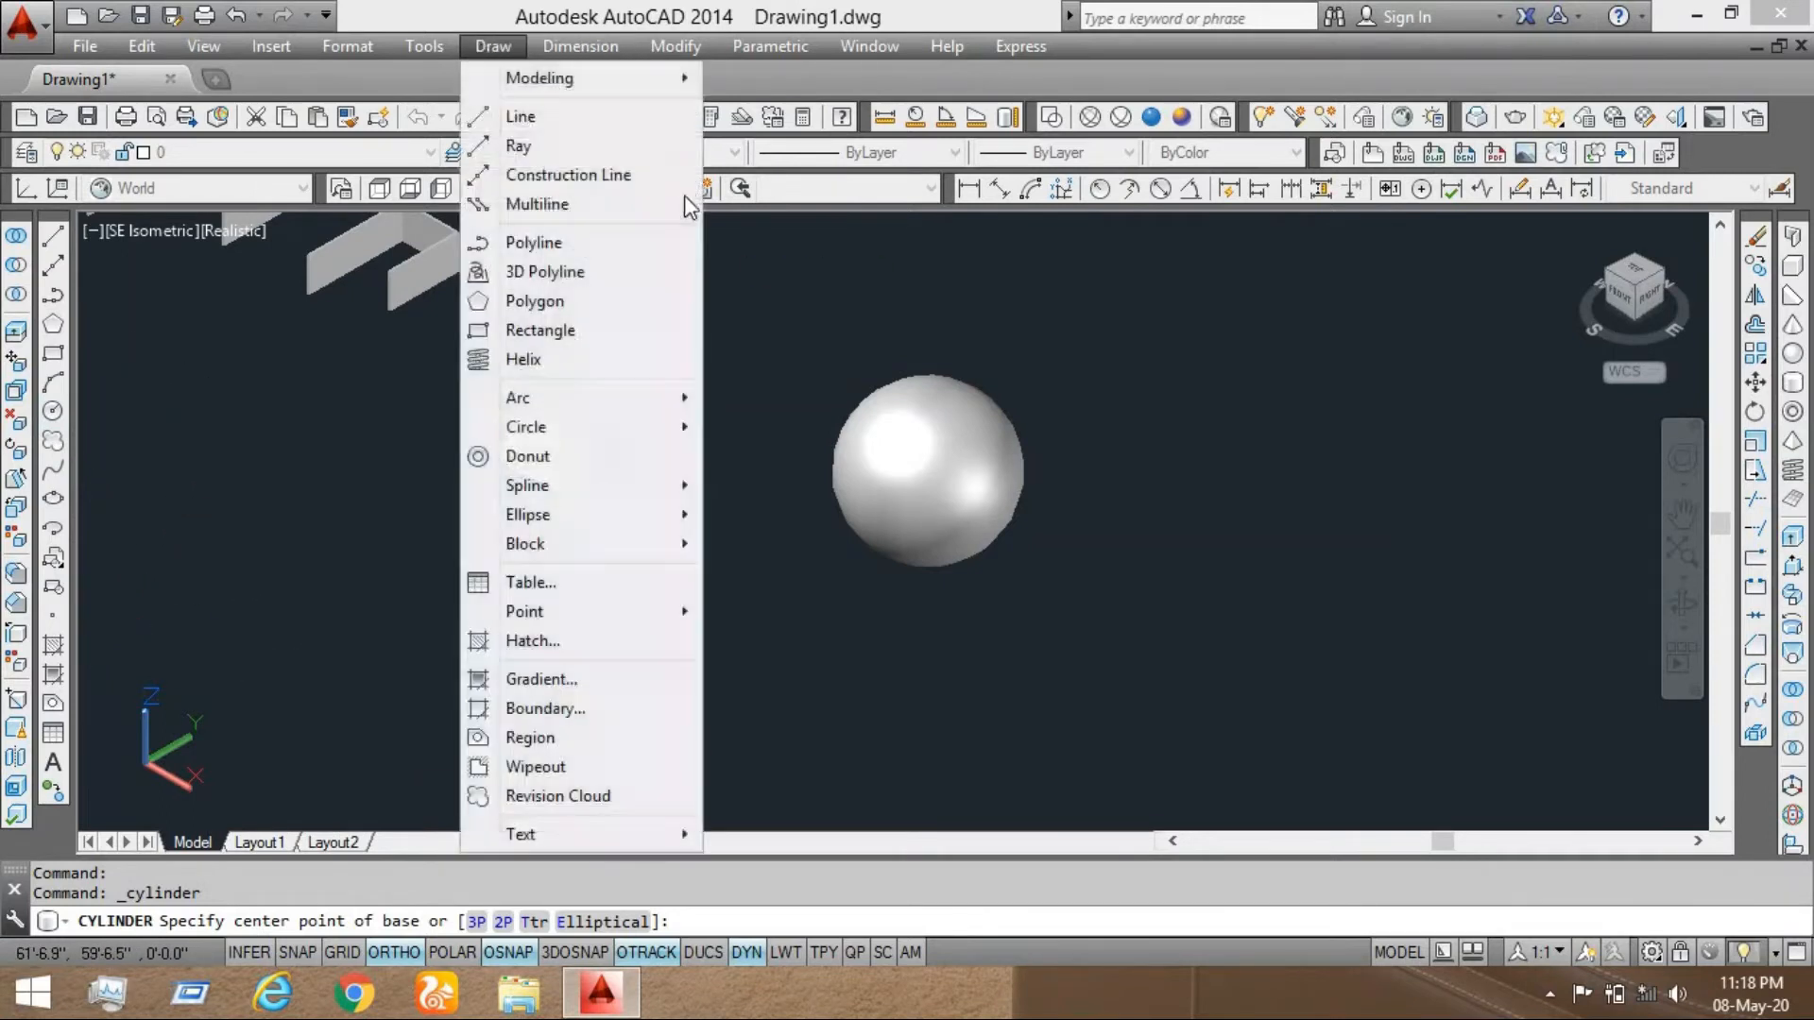
{"action": "mouse_move", "coordinate": [676, 430]}
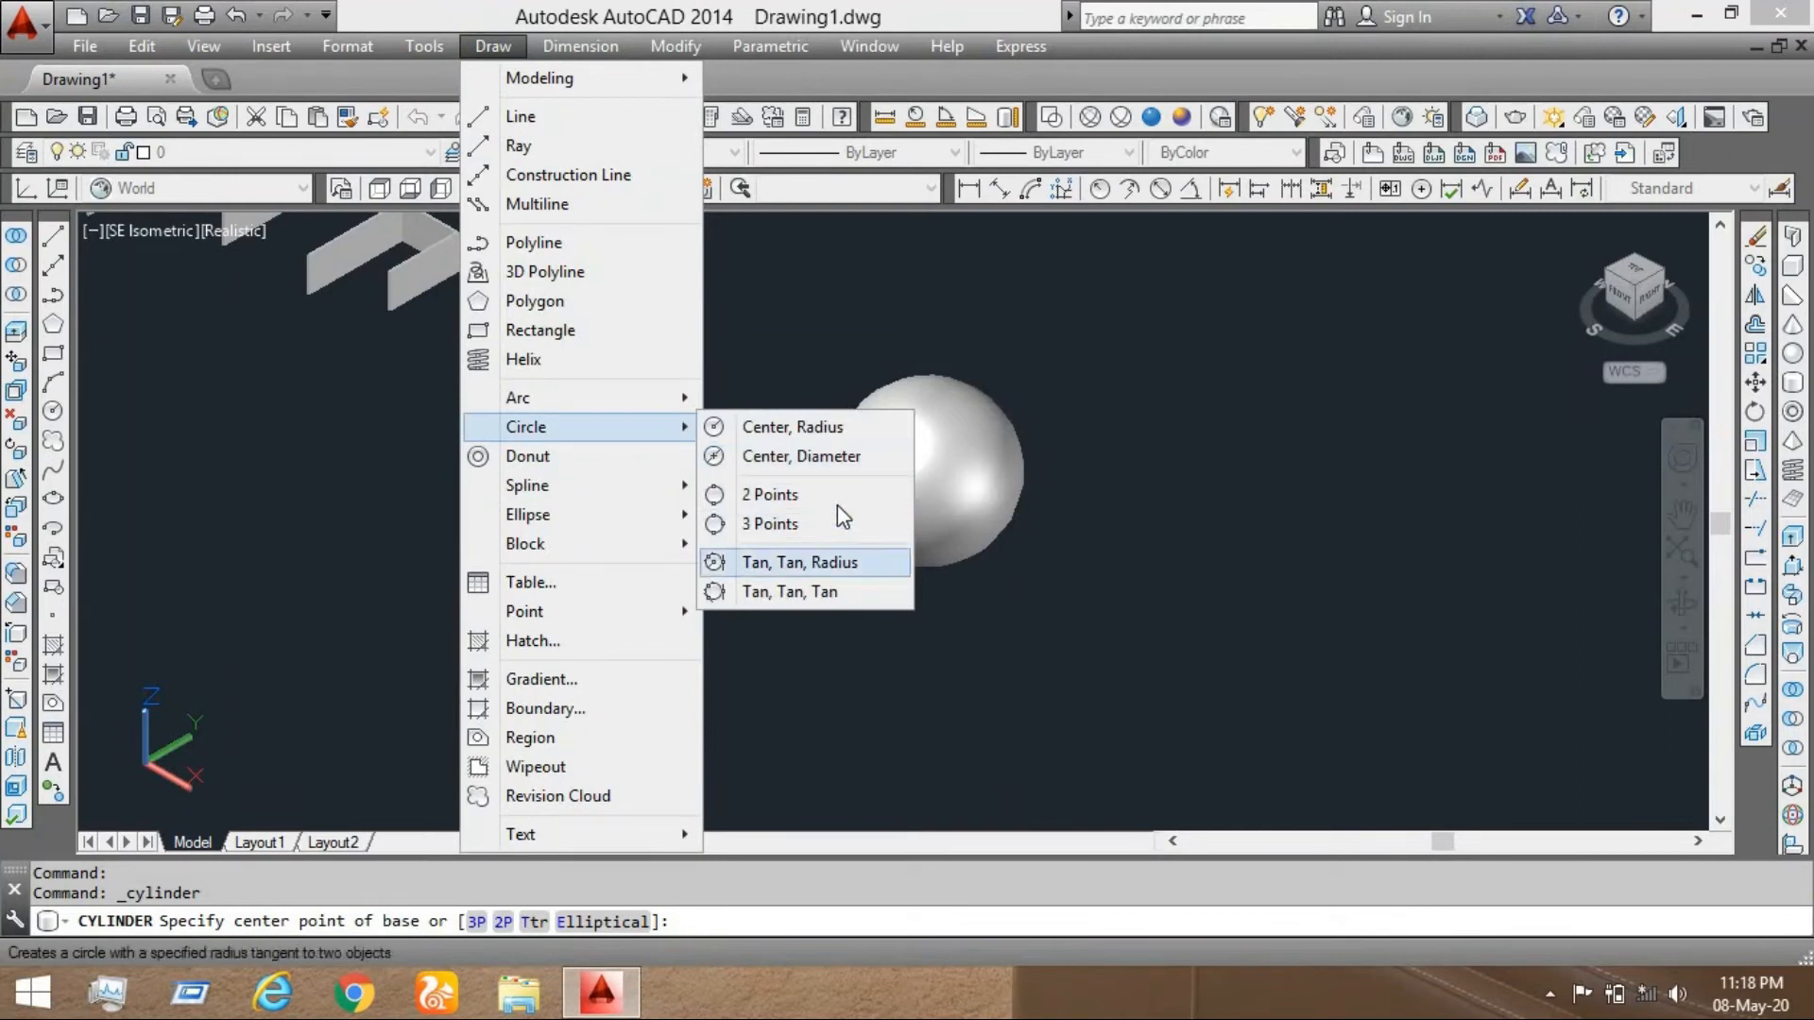
{"action": "left_click", "coordinate": [1101, 581]}
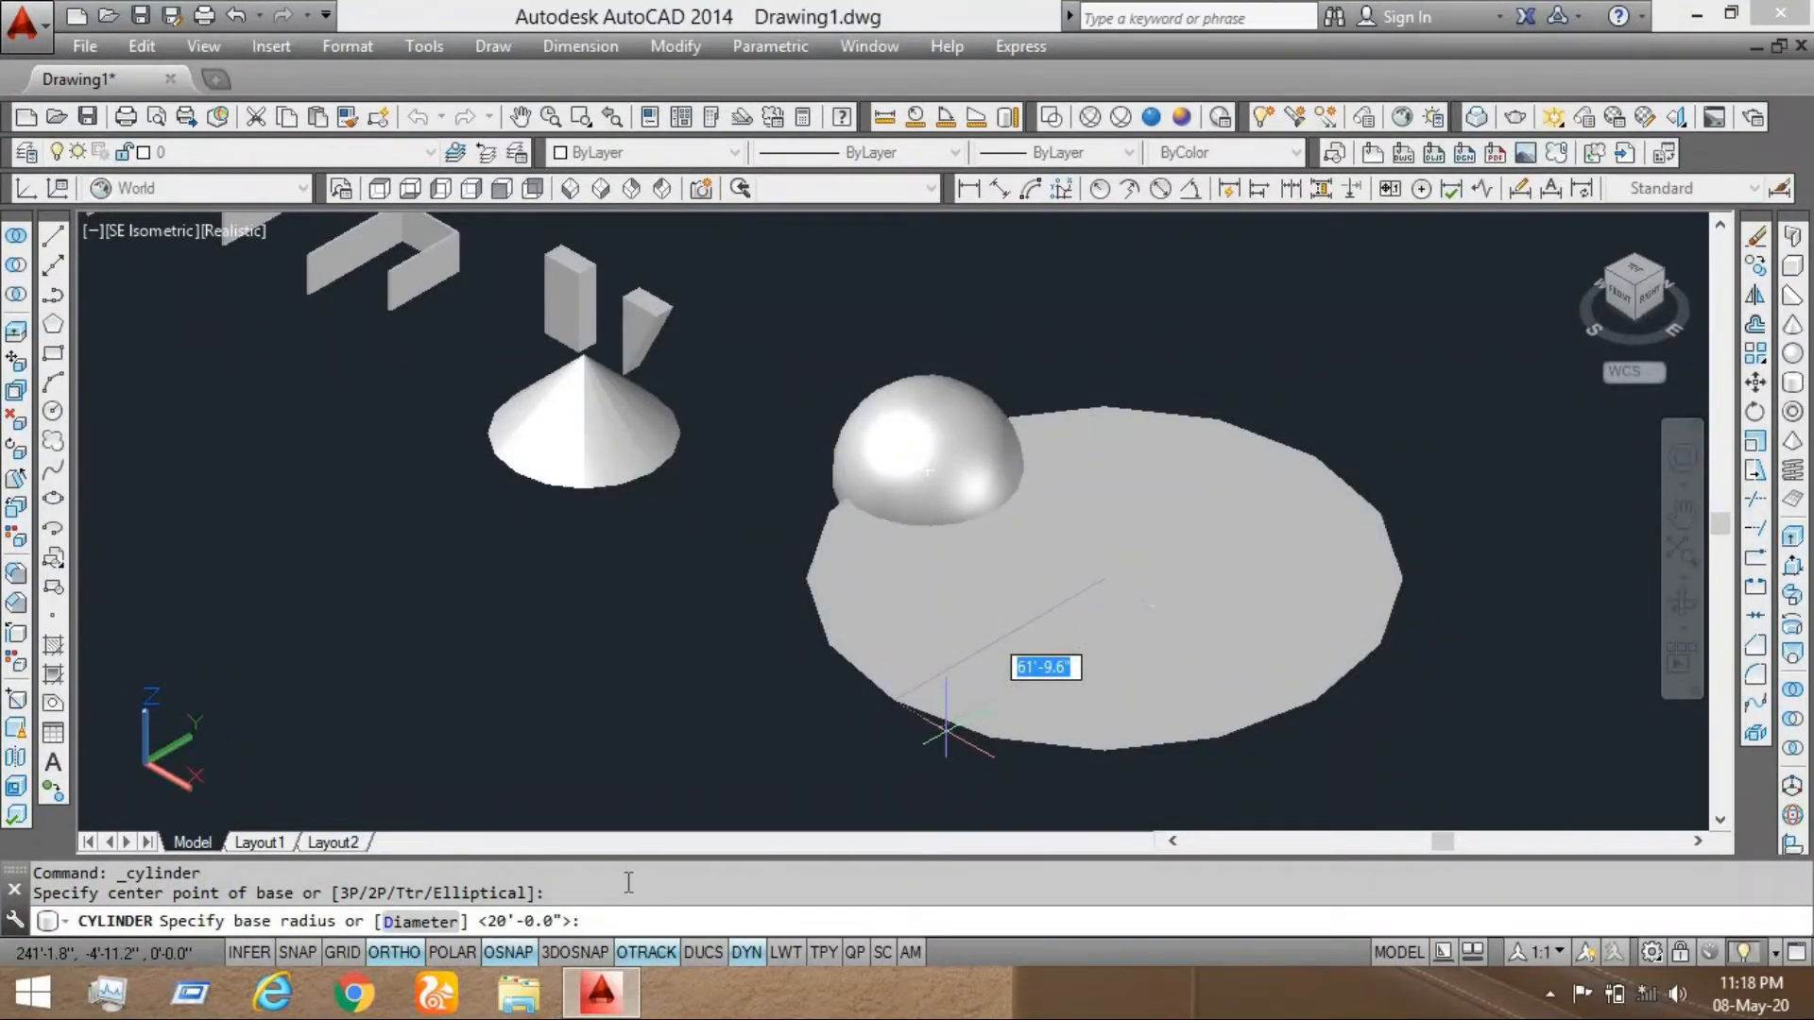
{"action": "key", "text": "Return"}
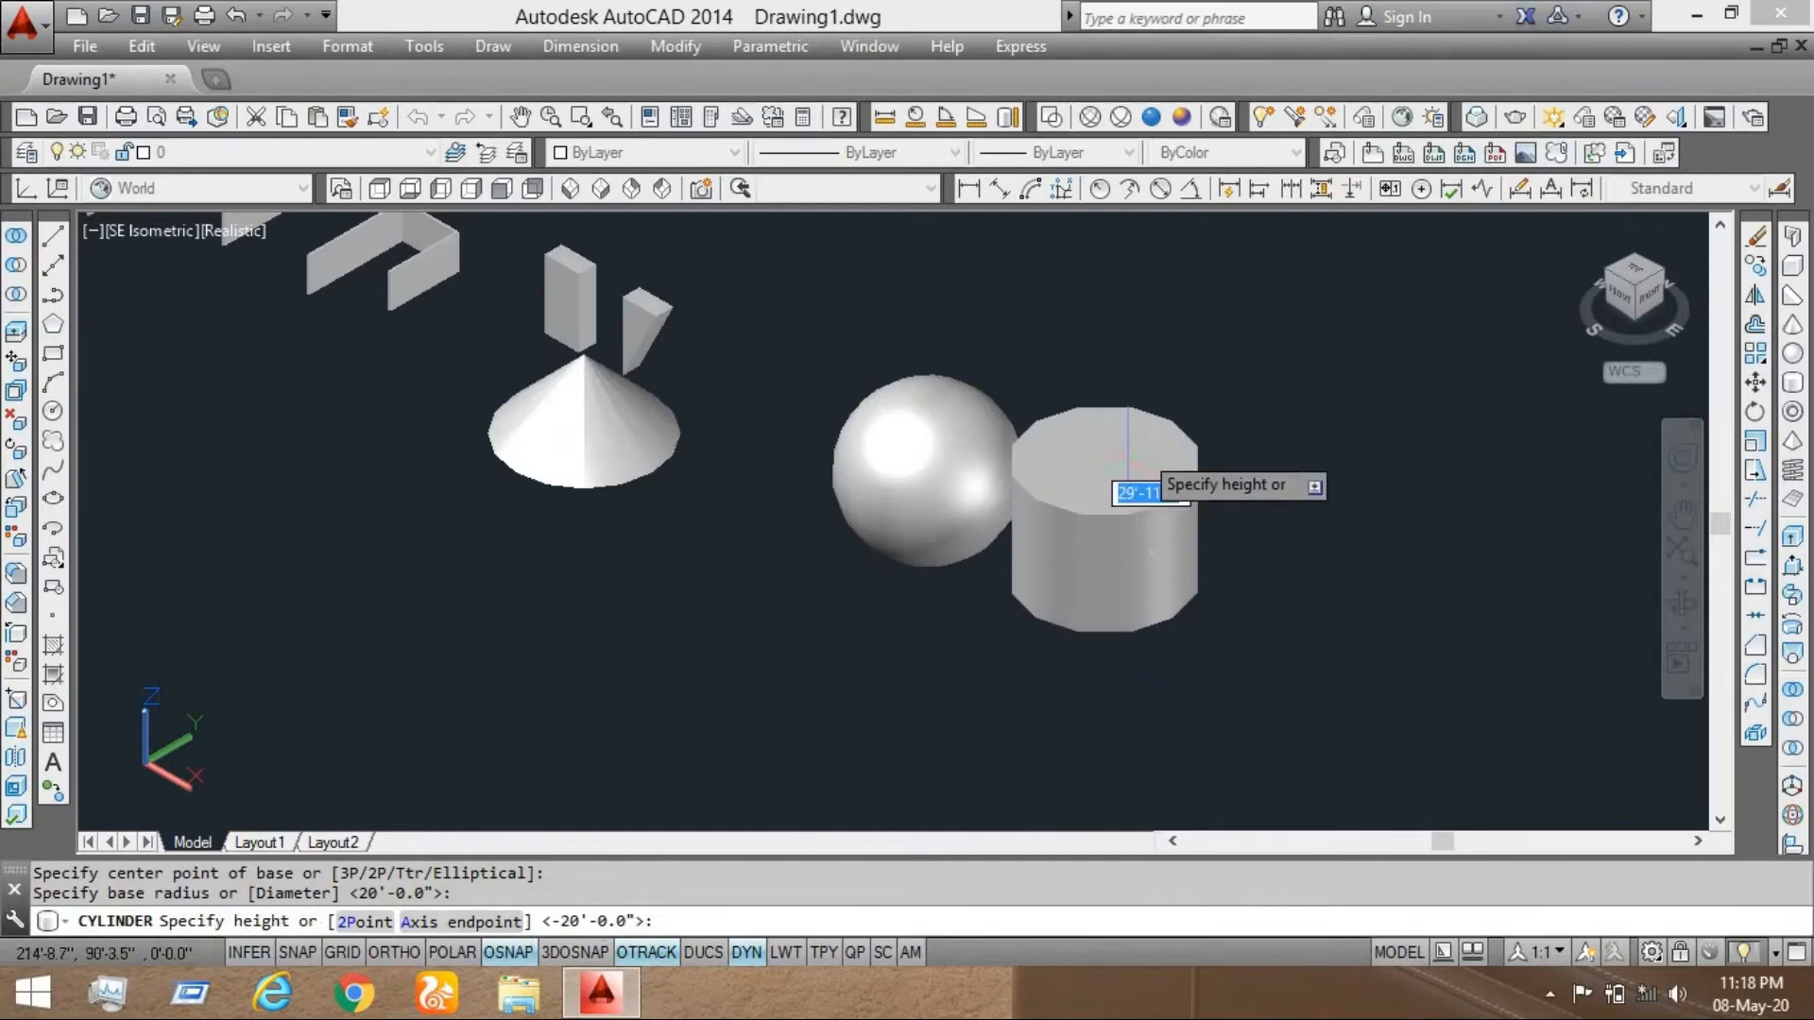
{"action": "type", "text": "40"}
{"action": "key", "text": "Return"}
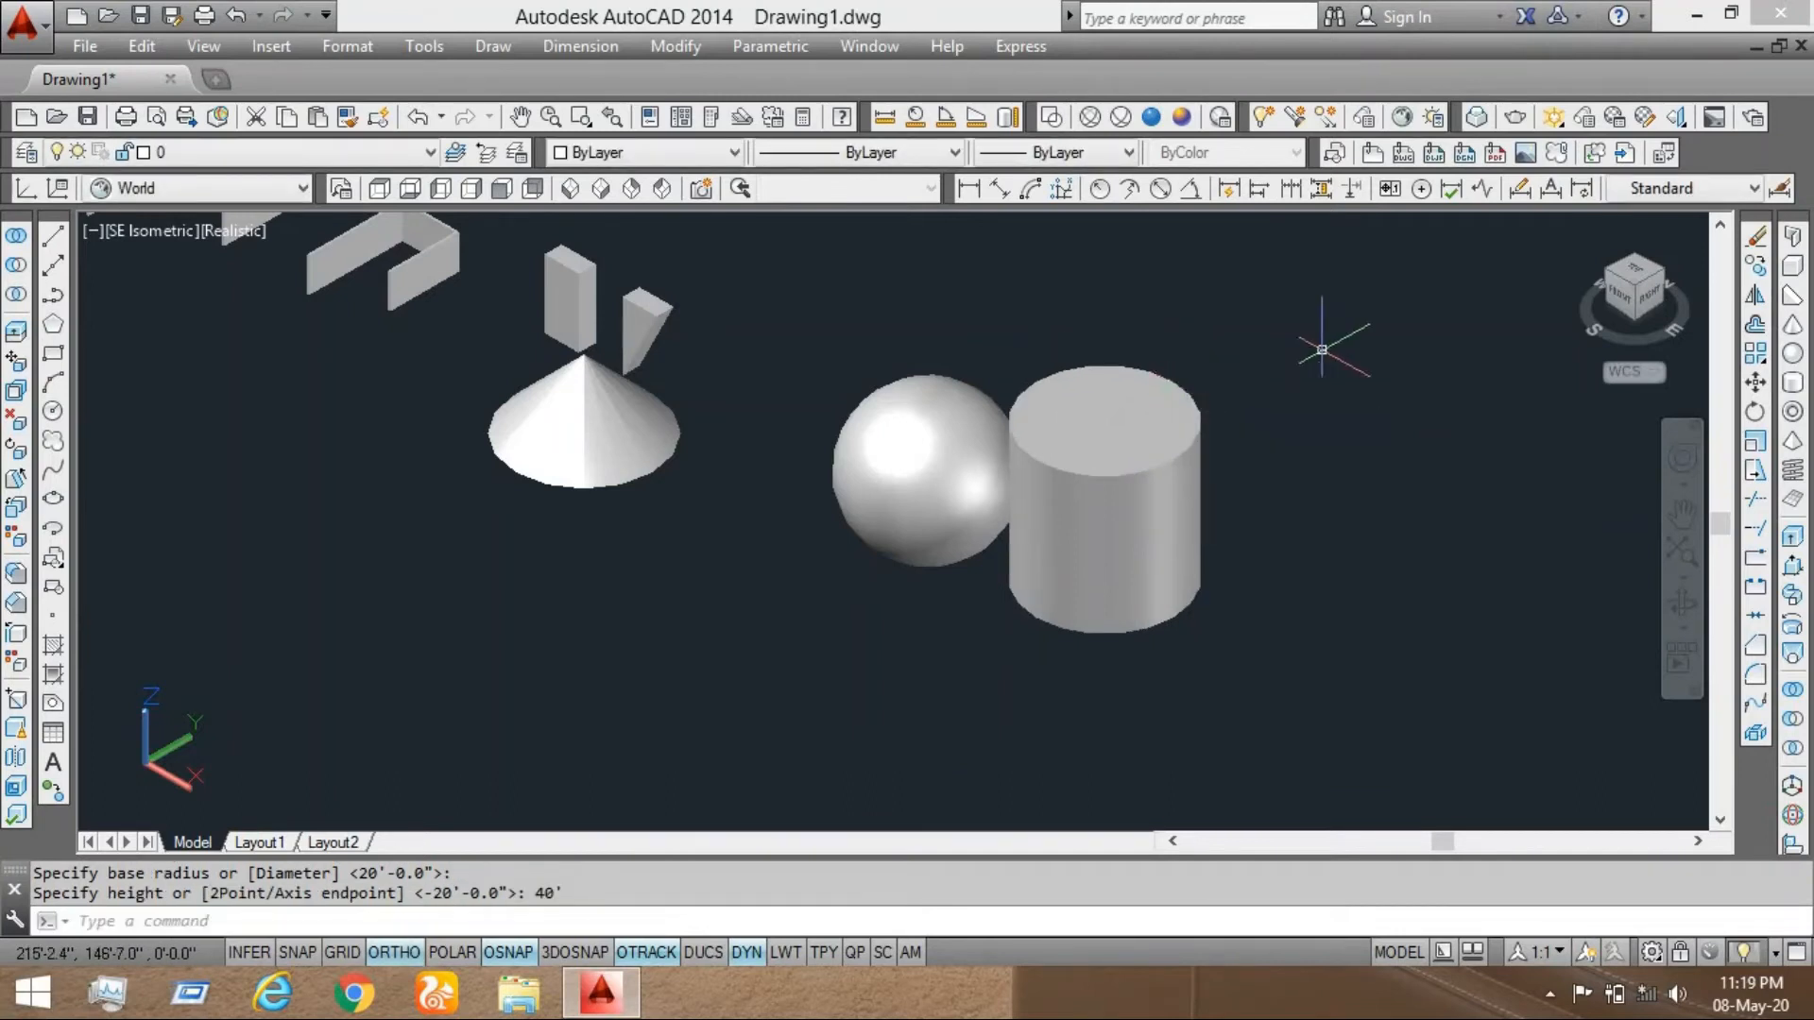
Create a torus in the empty area in front of the cone, with the default radius of 20' and a tube radius of 3'
{"action": "scroll", "coordinate": [973, 557], "scroll_direction": "down", "scroll_amount": 2}
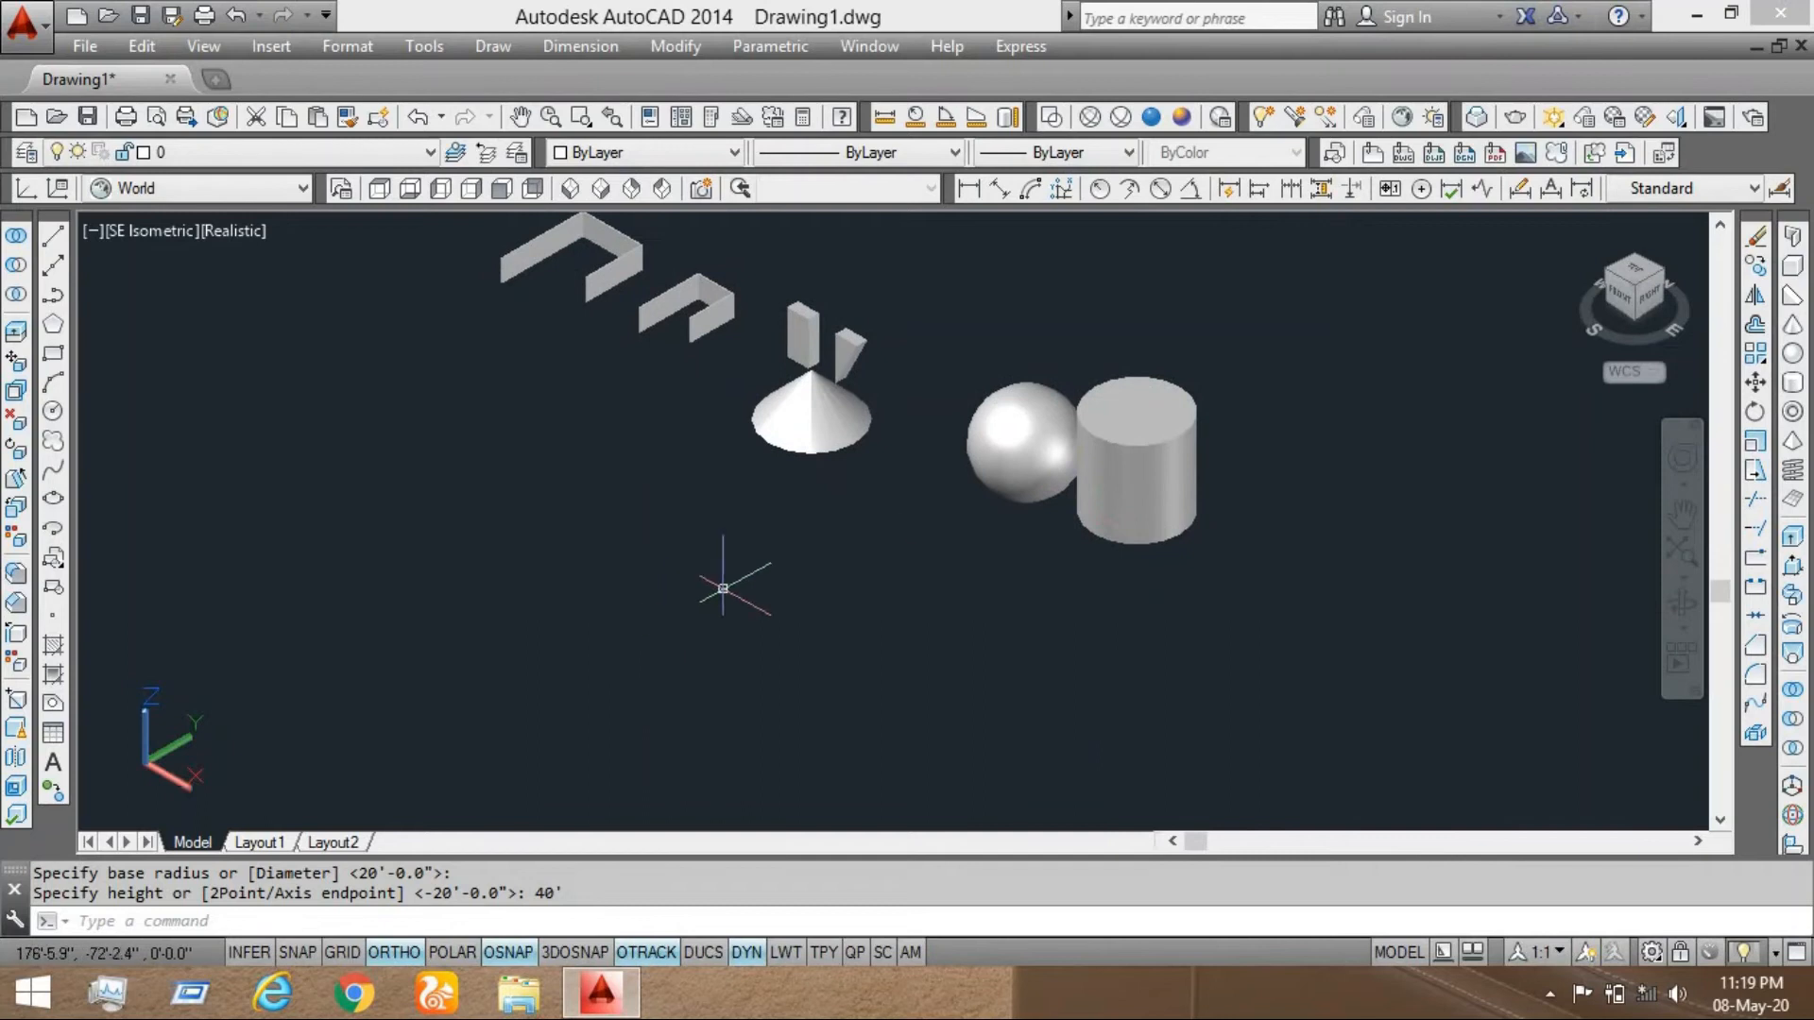
{"action": "left_click", "coordinate": [1792, 413]}
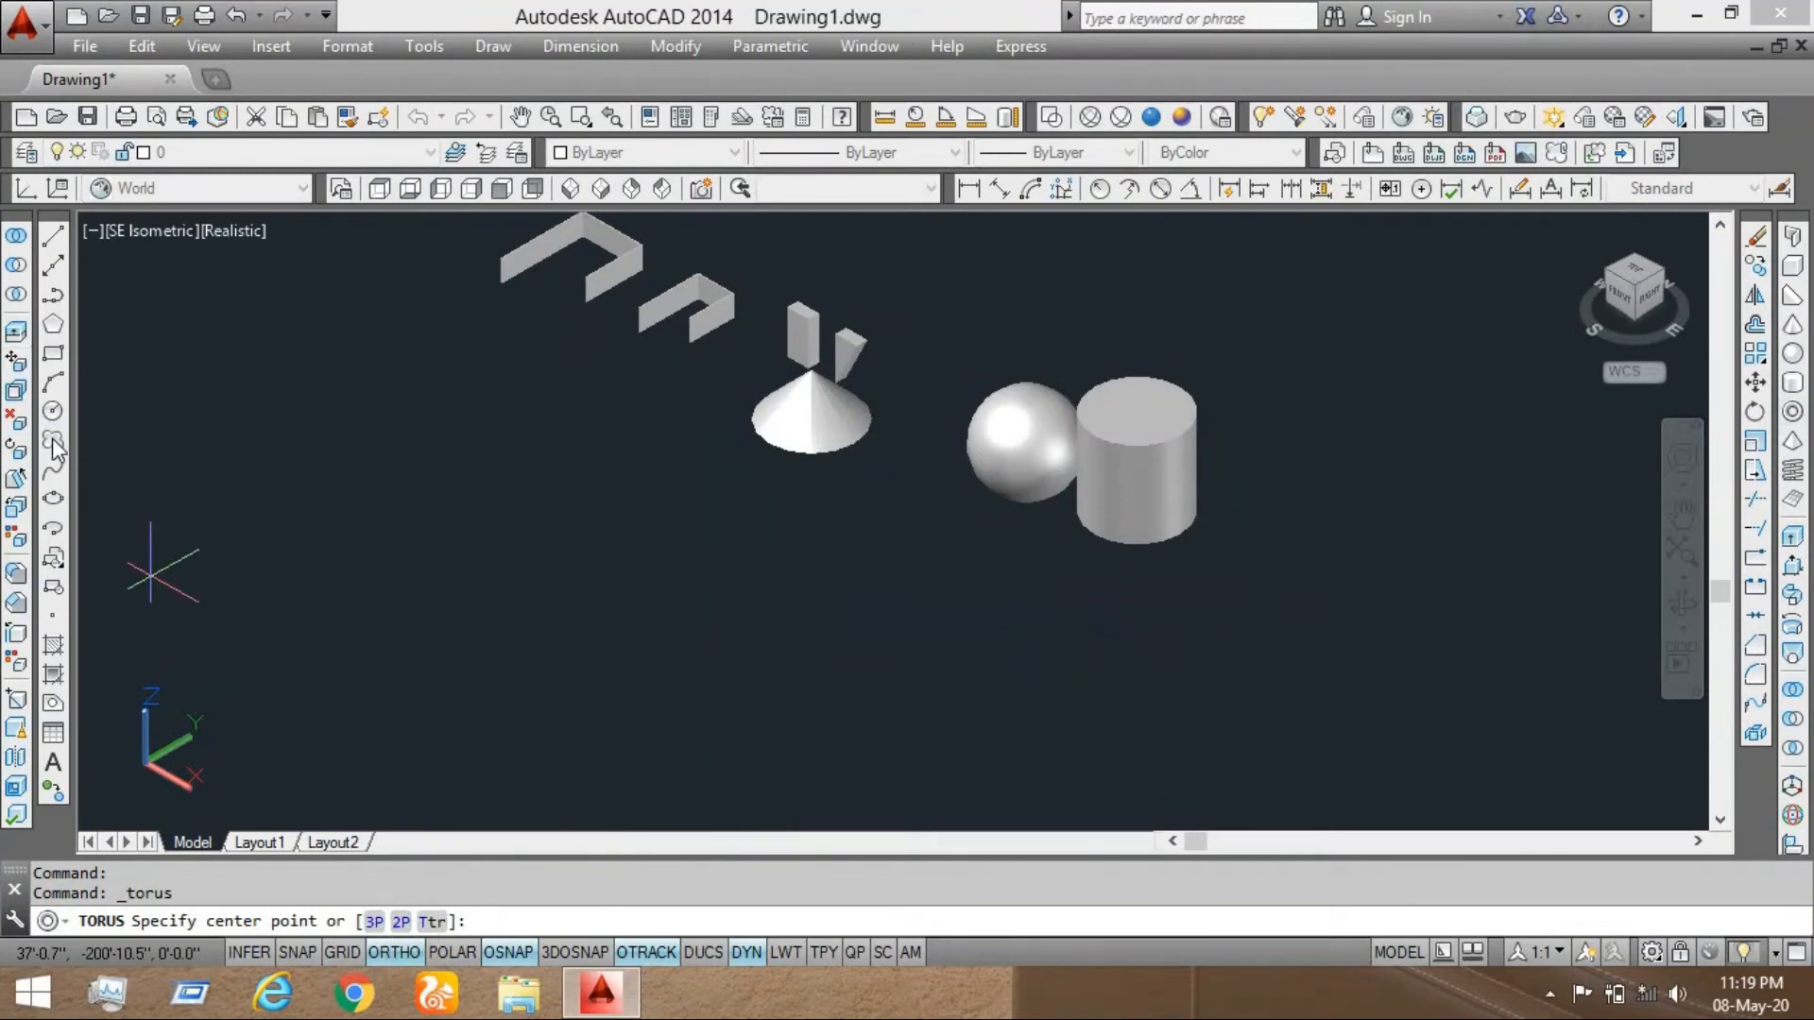
{"action": "left_click", "coordinate": [532, 602]}
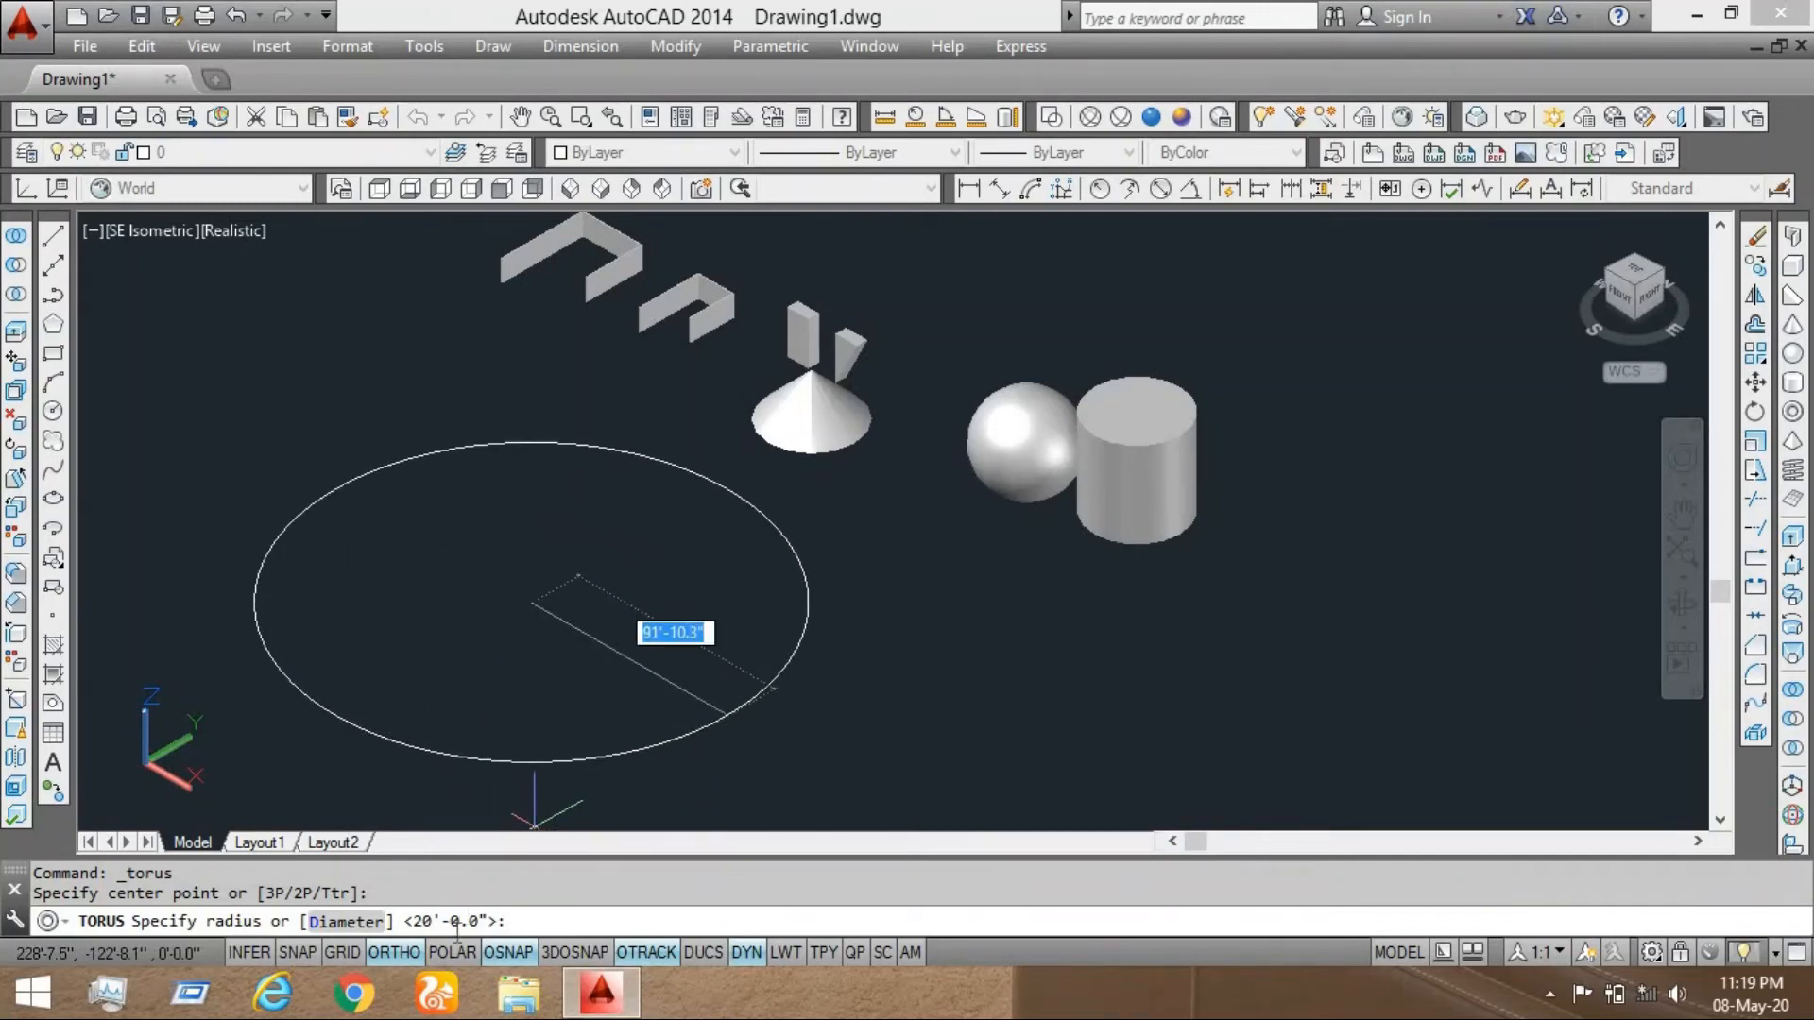
{"action": "key", "text": "Return"}
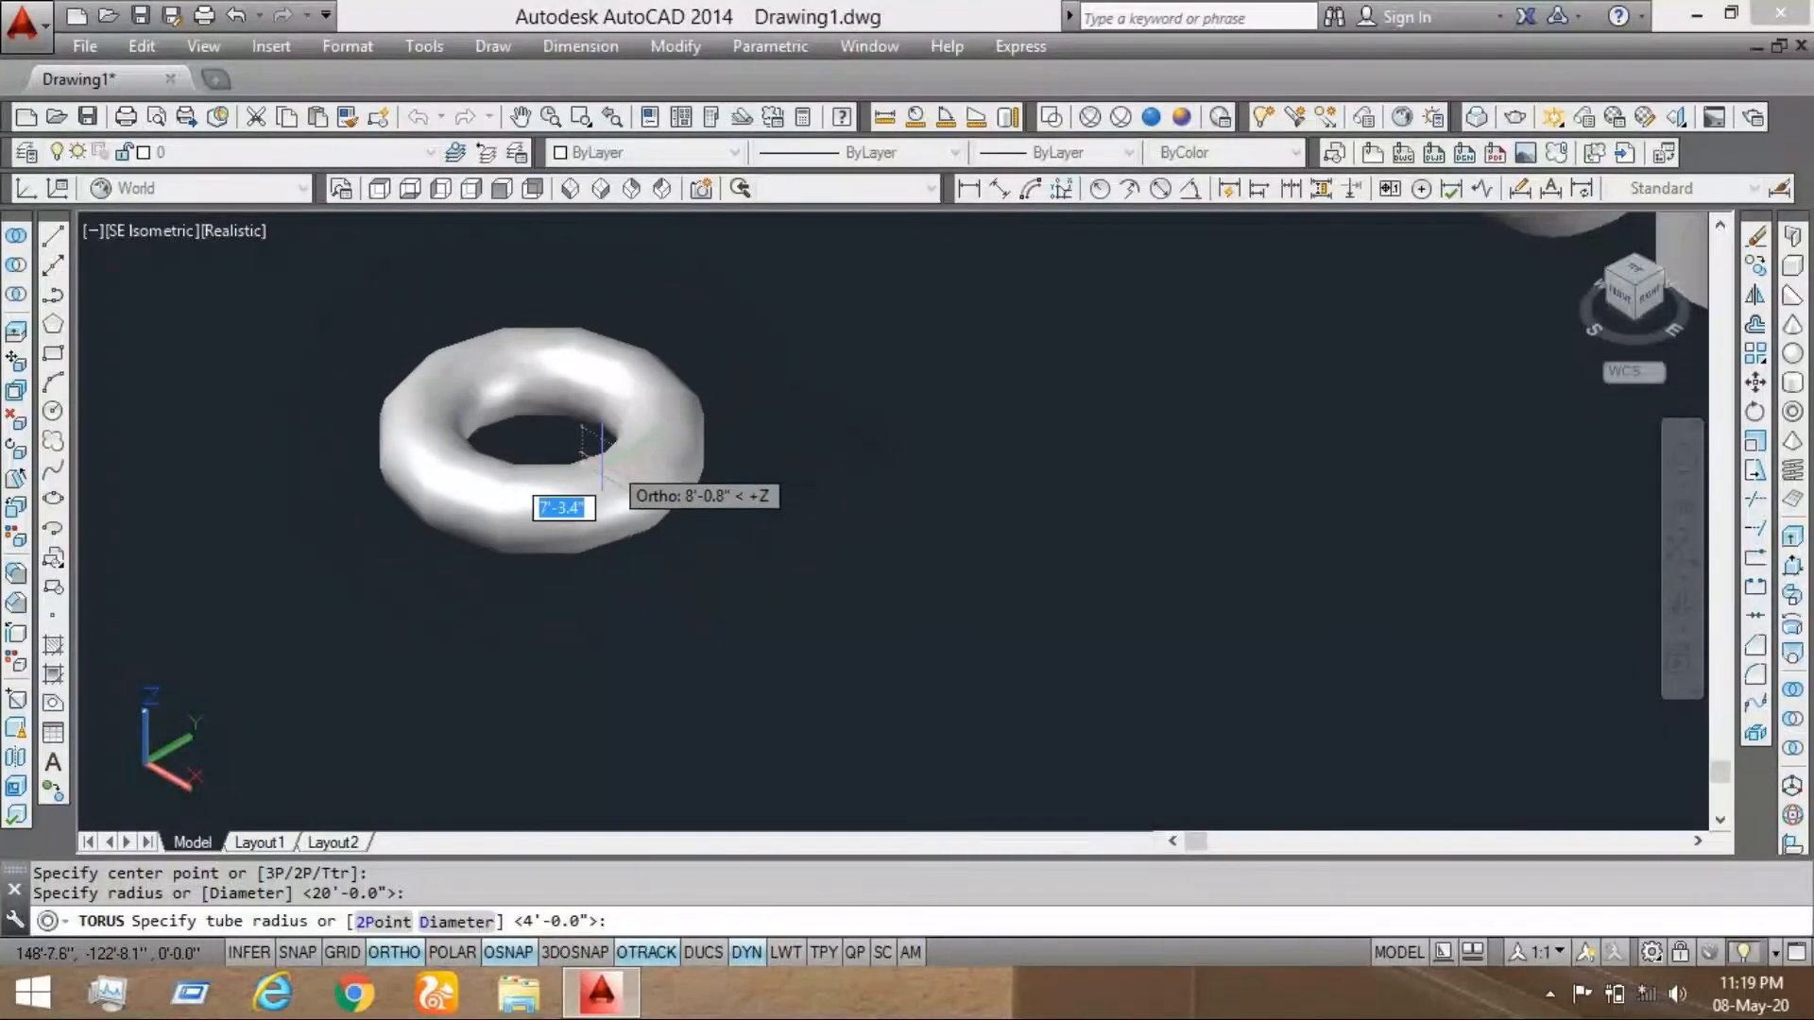
{"action": "type", "text": "3'"}
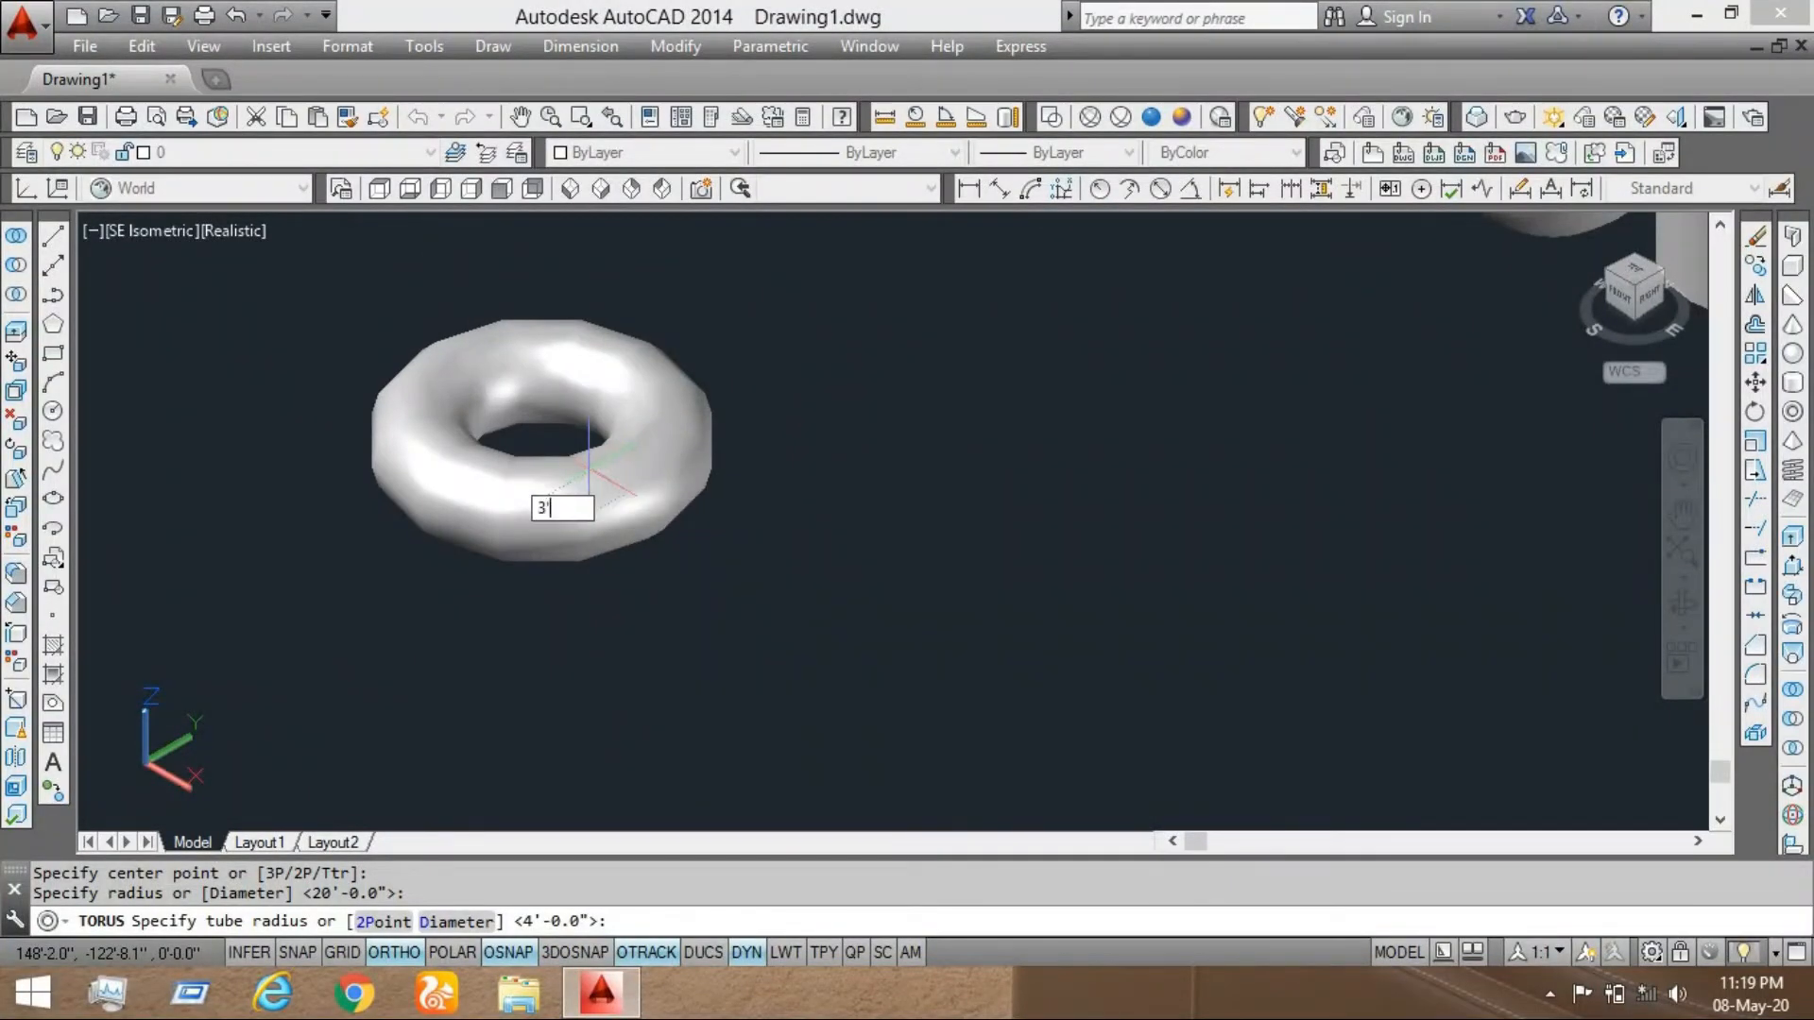
{"action": "key", "text": "Return"}
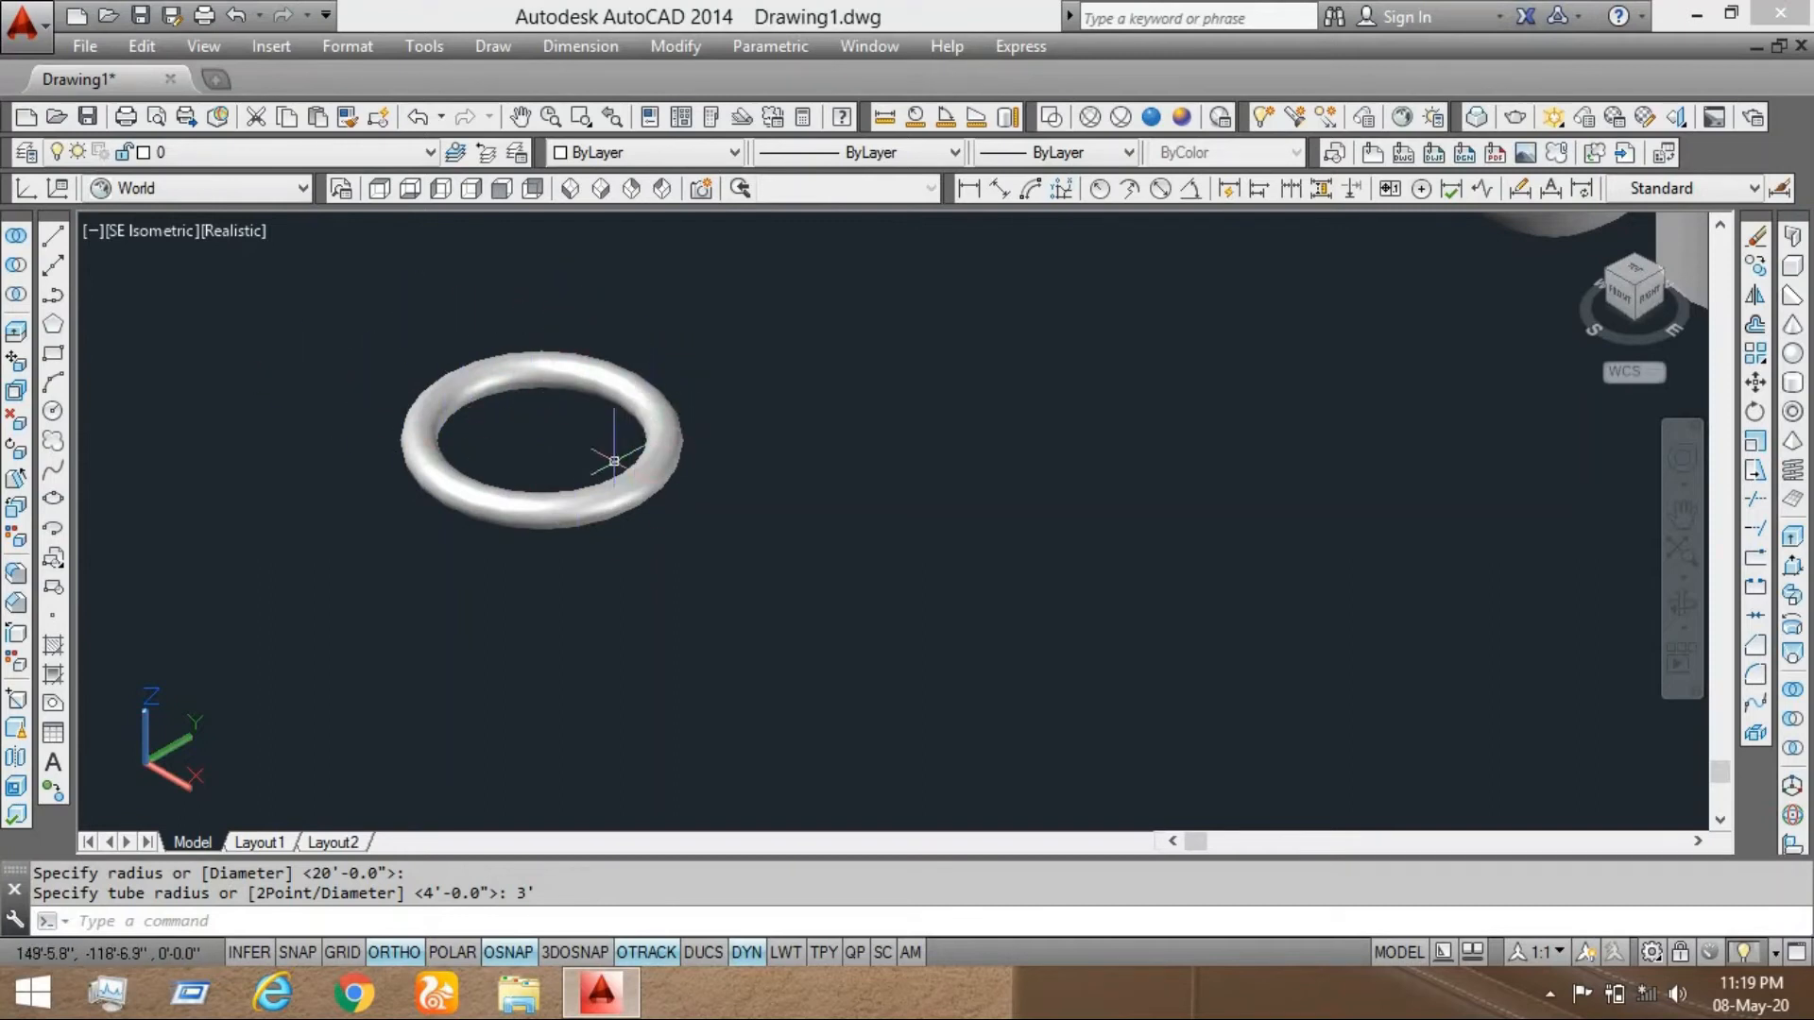
{"action": "scroll", "coordinate": [518, 434], "scroll_direction": "down", "scroll_amount": 4}
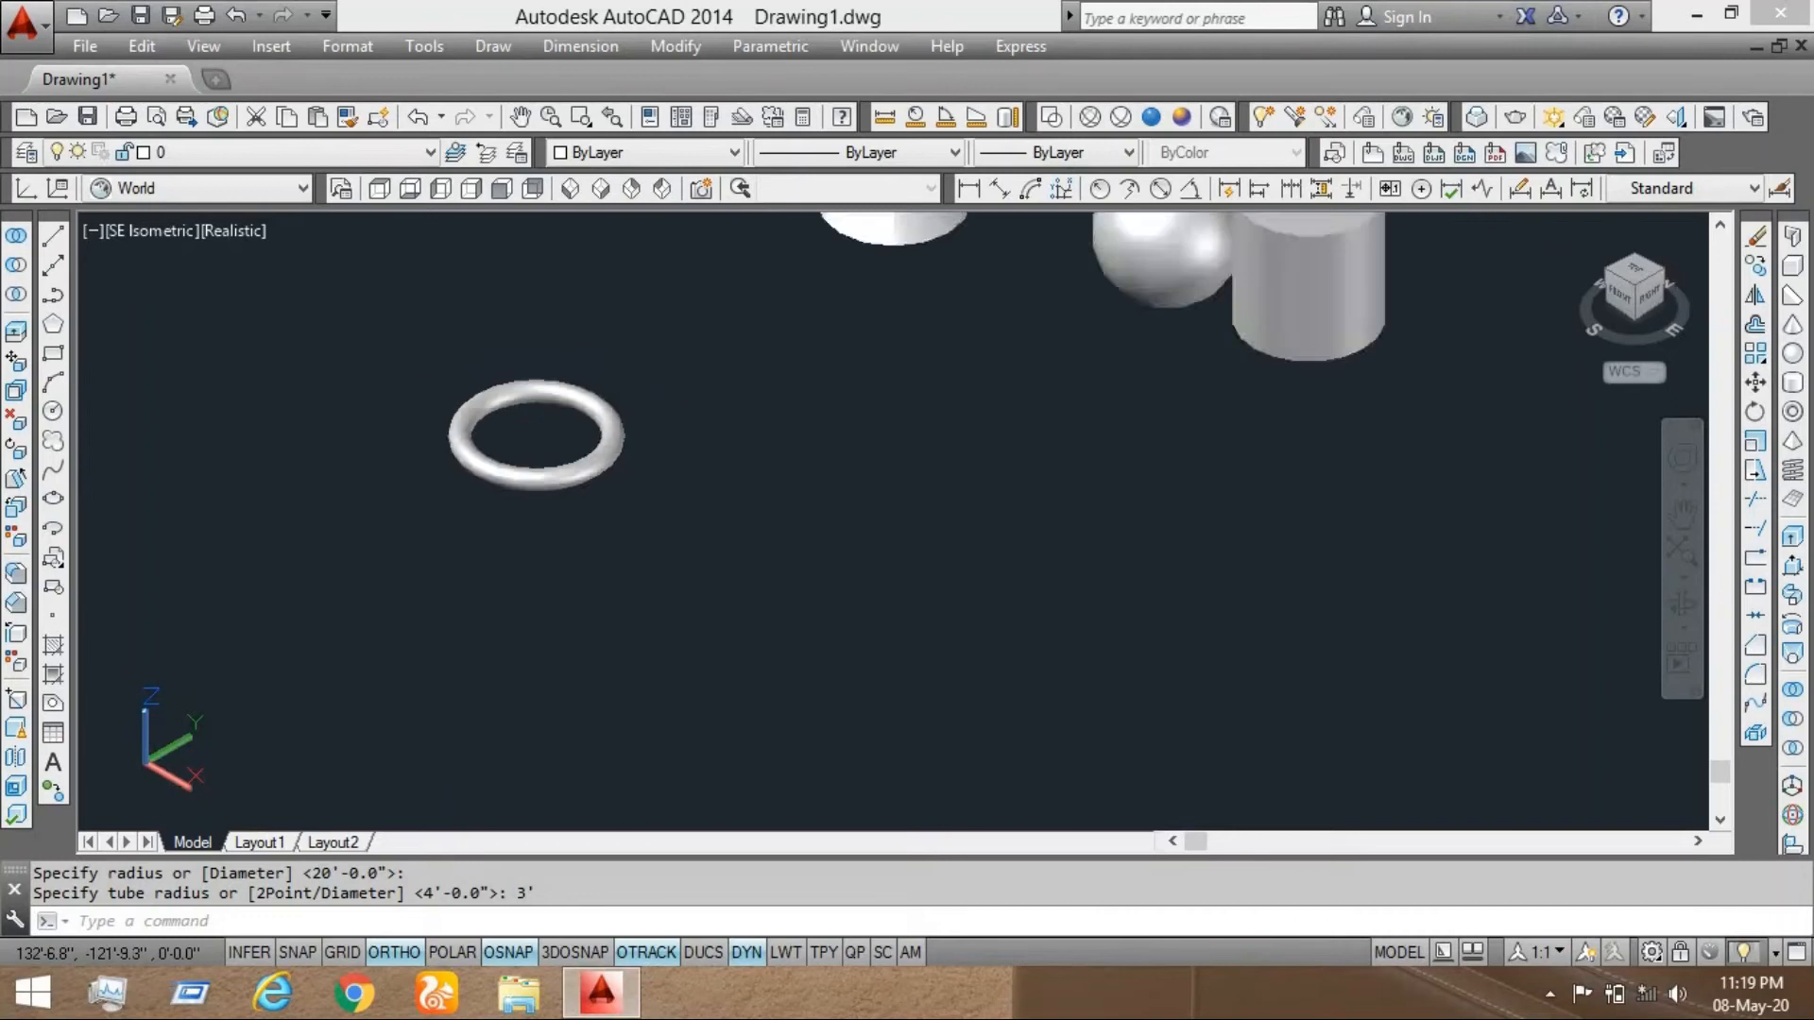
Create a six-sided pyramid beside the torus, accepting the default base radius of 20' and height of 40'
{"action": "scroll", "coordinate": [562, 574], "scroll_direction": "up", "scroll_amount": 2}
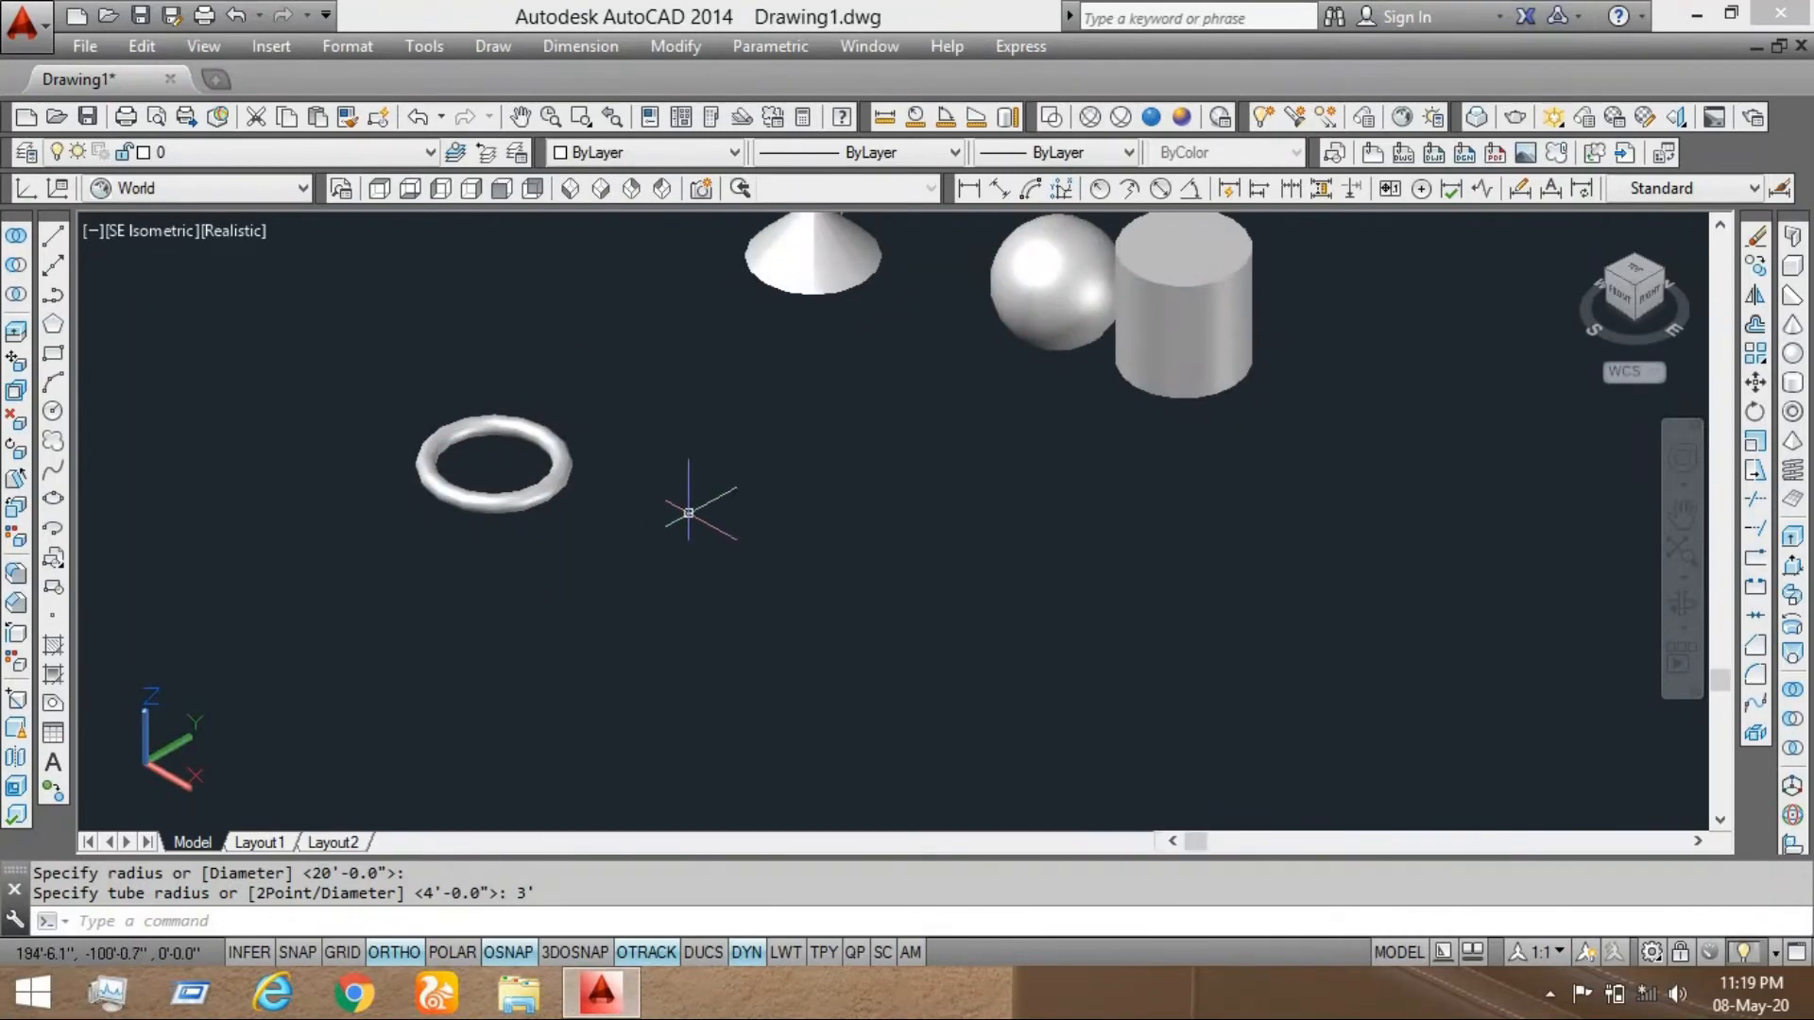
{"action": "scroll", "coordinate": [661, 510], "scroll_direction": "up", "scroll_amount": 2}
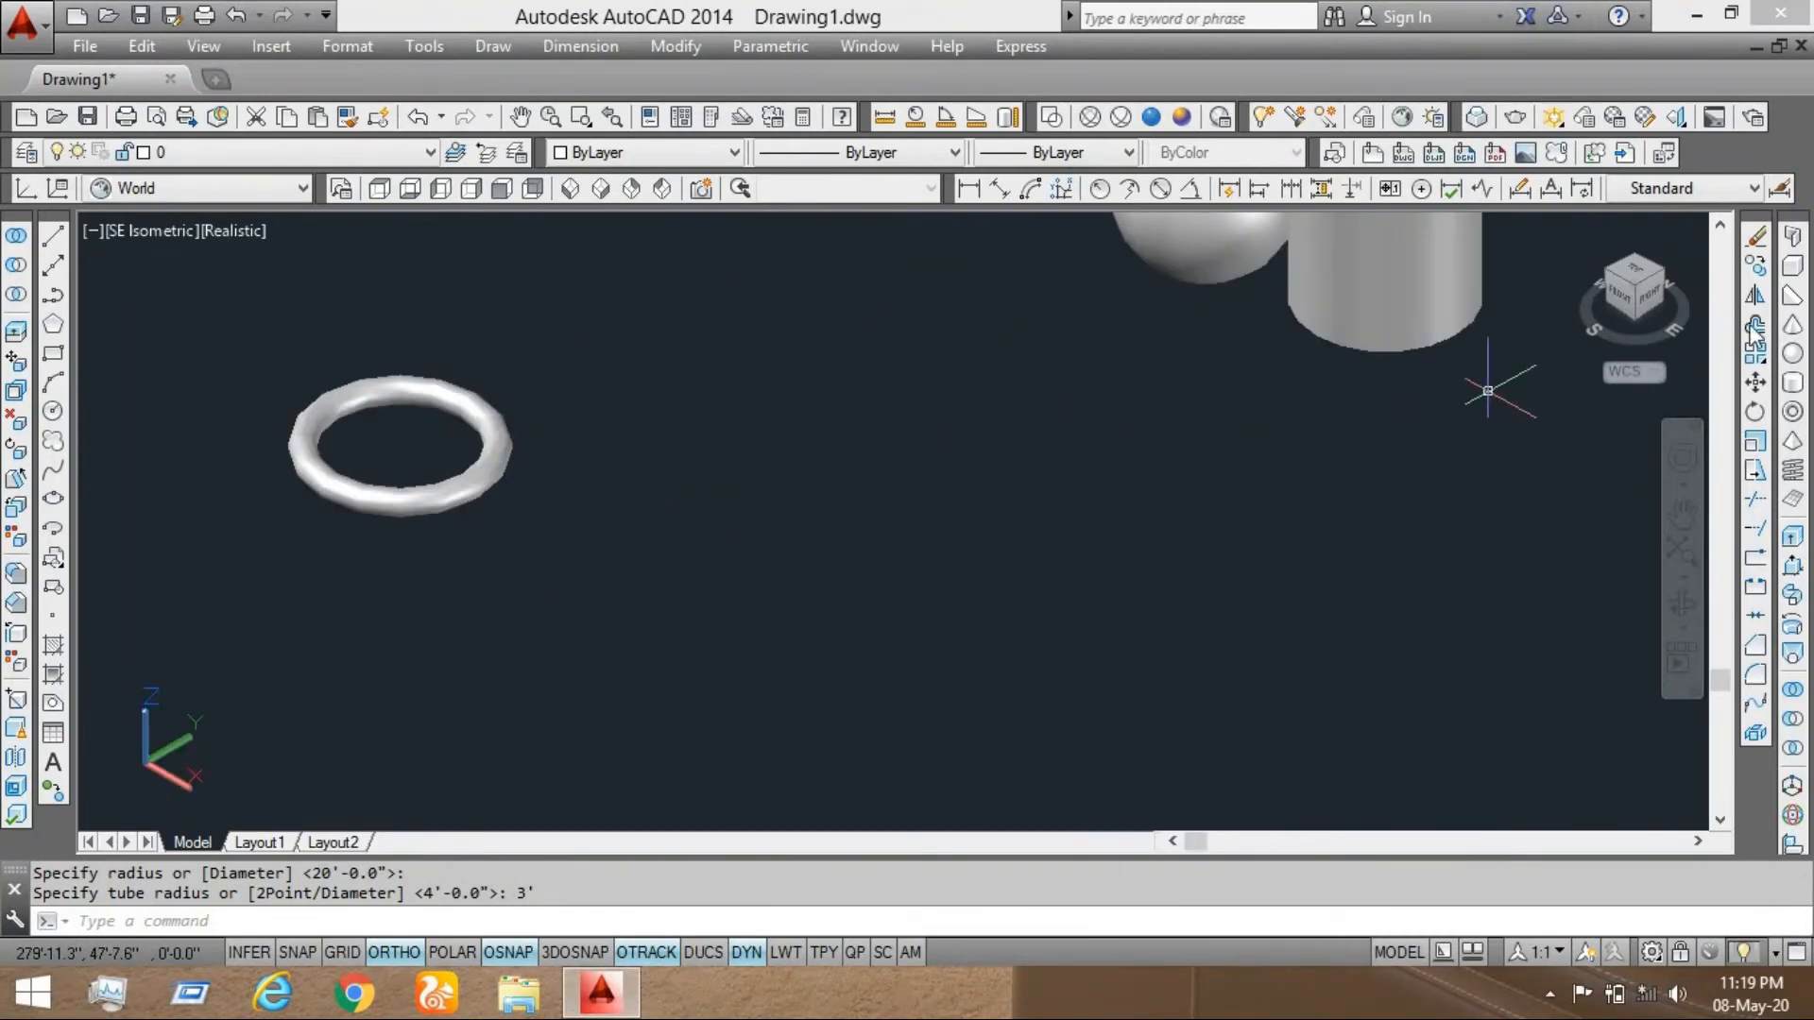
{"action": "left_click", "coordinate": [1792, 444]}
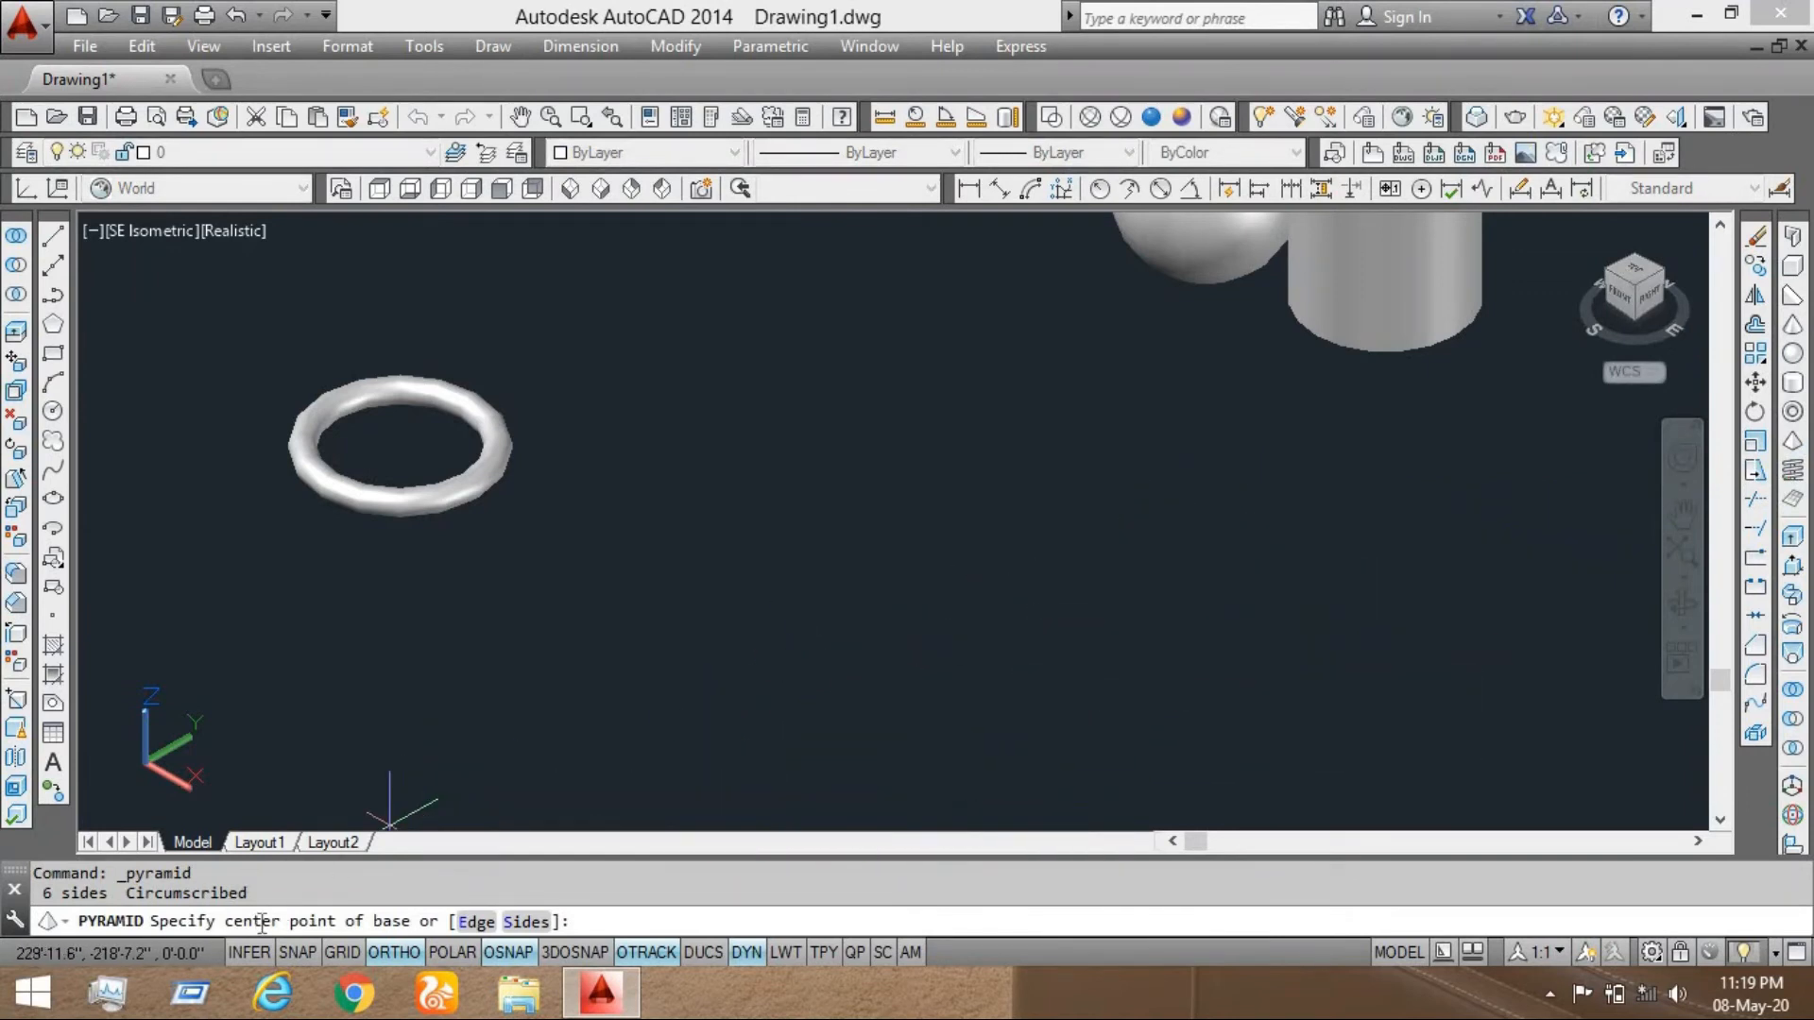
{"action": "left_click", "coordinate": [745, 552]}
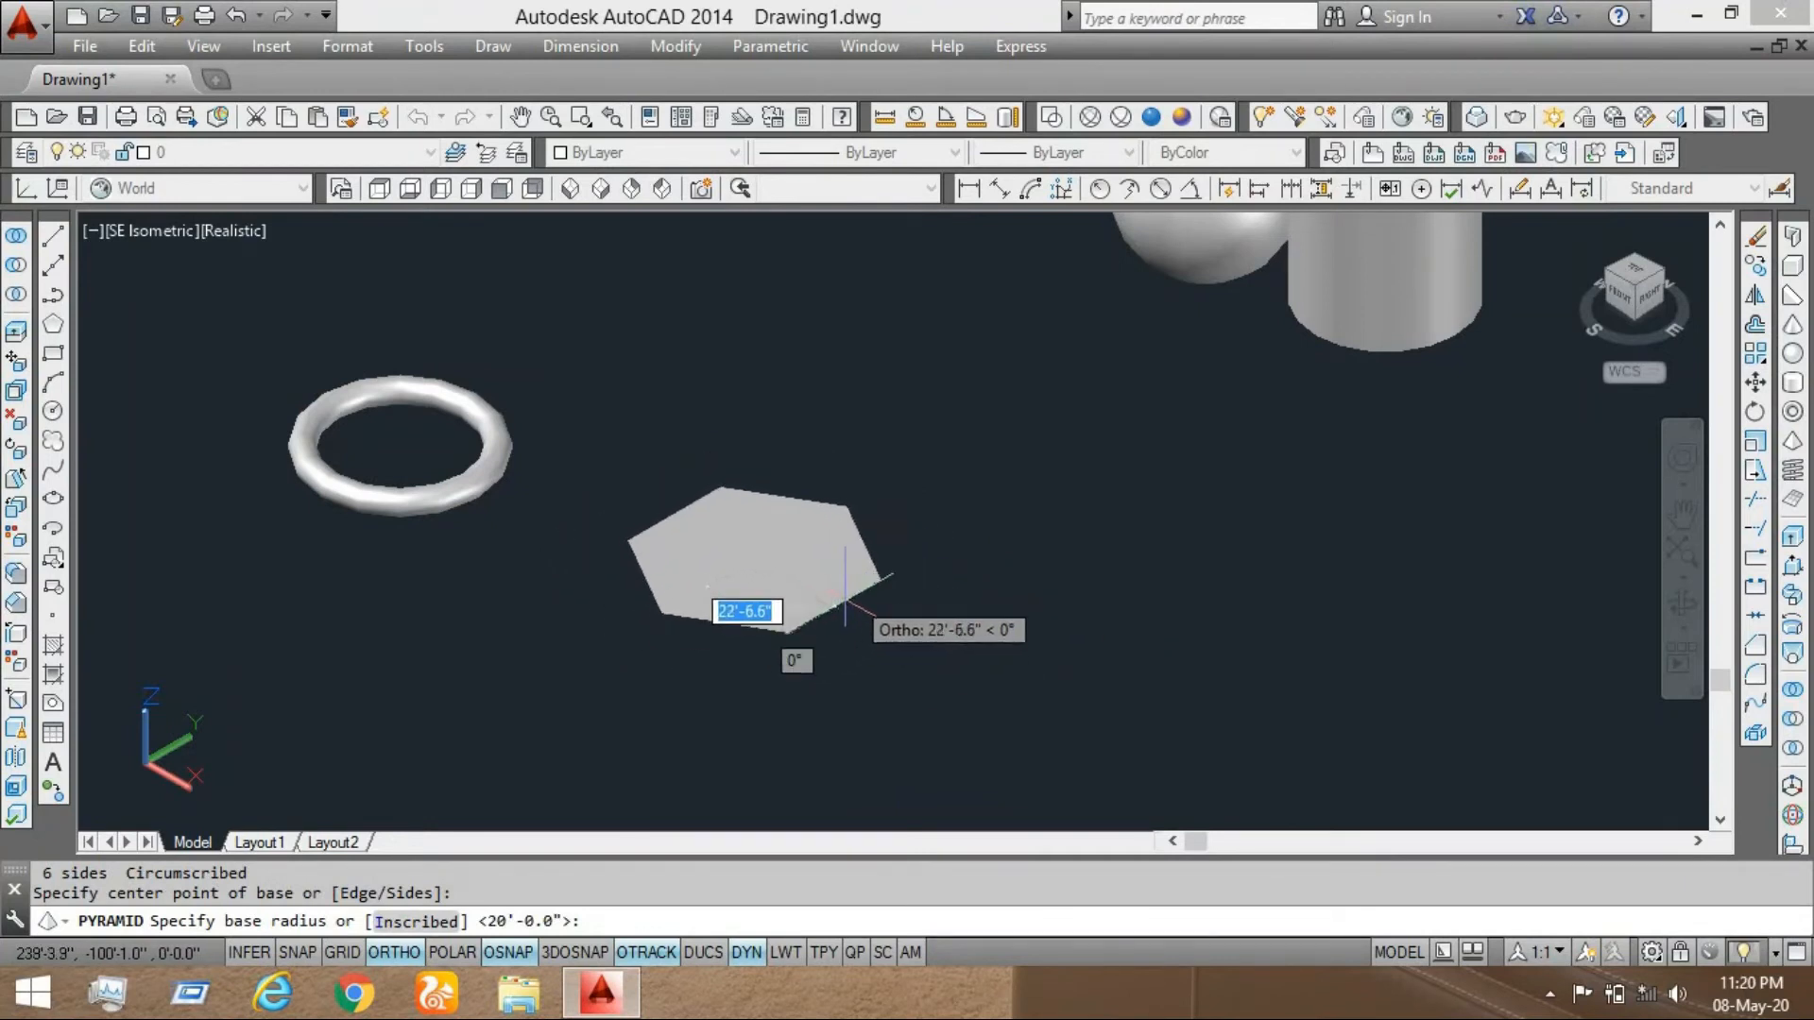
{"action": "left_click", "coordinate": [791, 727]}
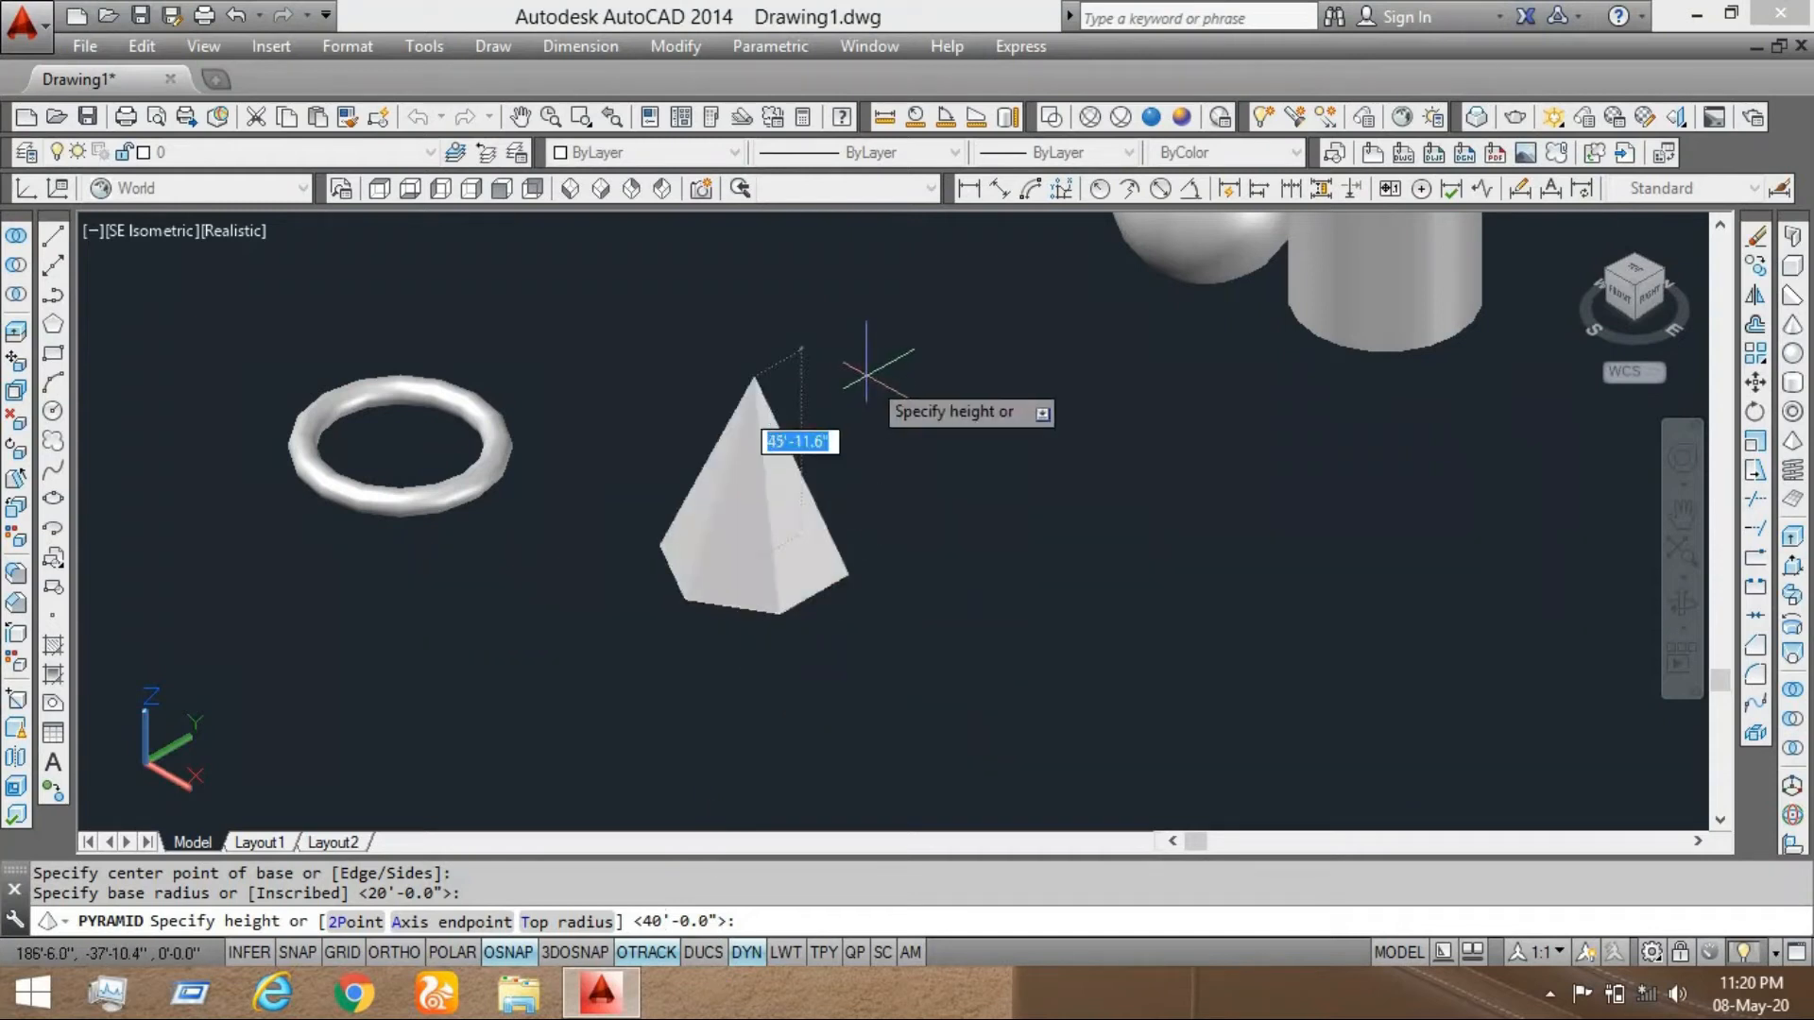
{"action": "key", "text": "Return"}
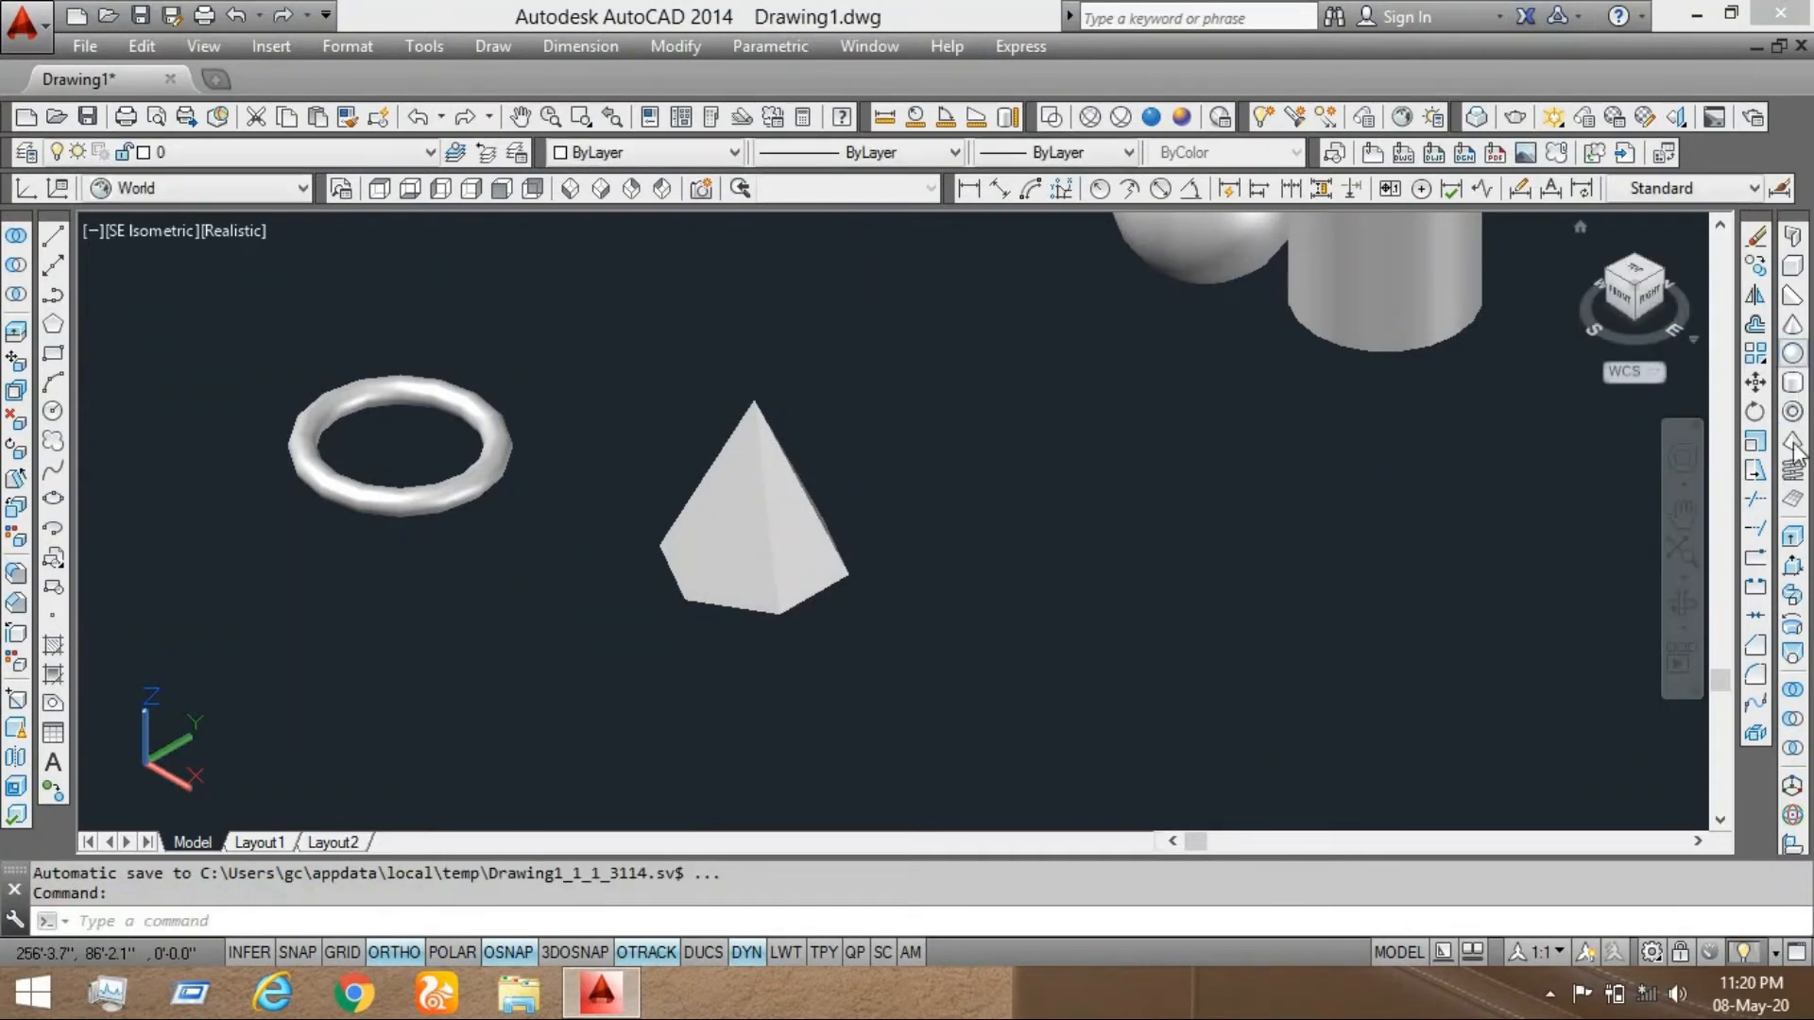
Create a four-sided pyramid beside the six-sided one with a base radius of 30' and a height of 50'
{"action": "left_click", "coordinate": [1794, 451]}
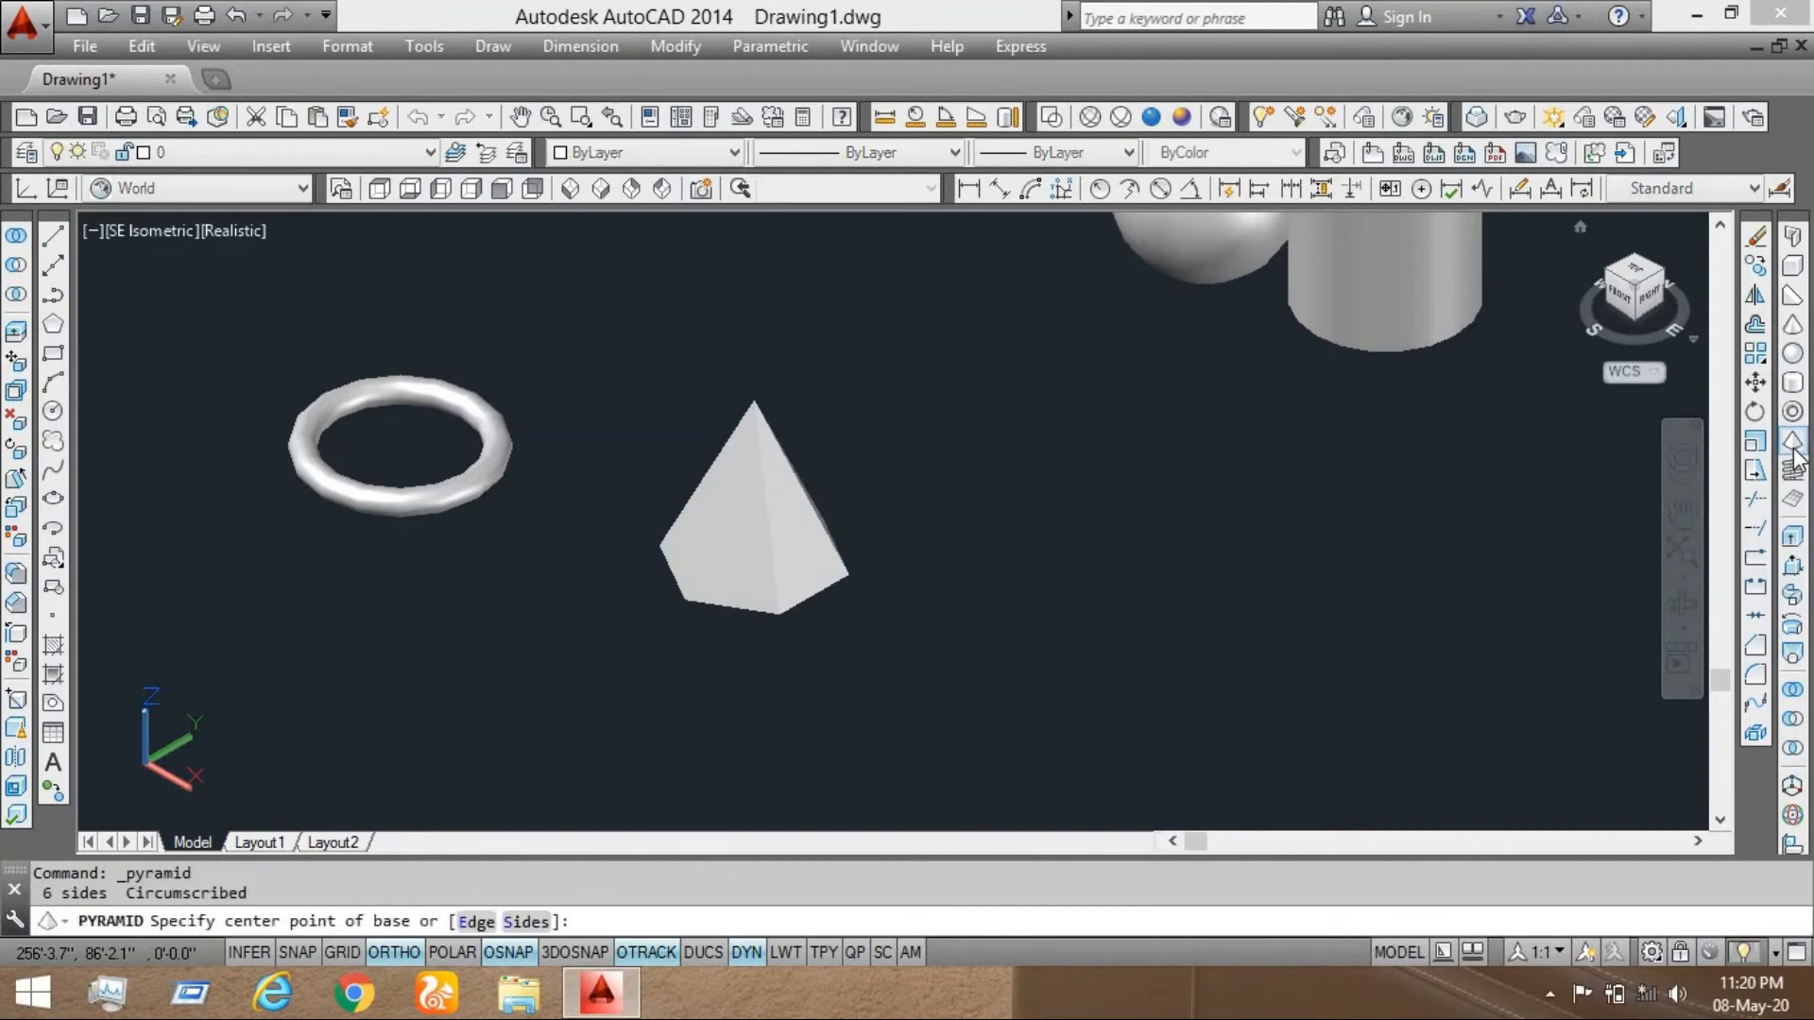
{"action": "left_click", "coordinate": [515, 919]}
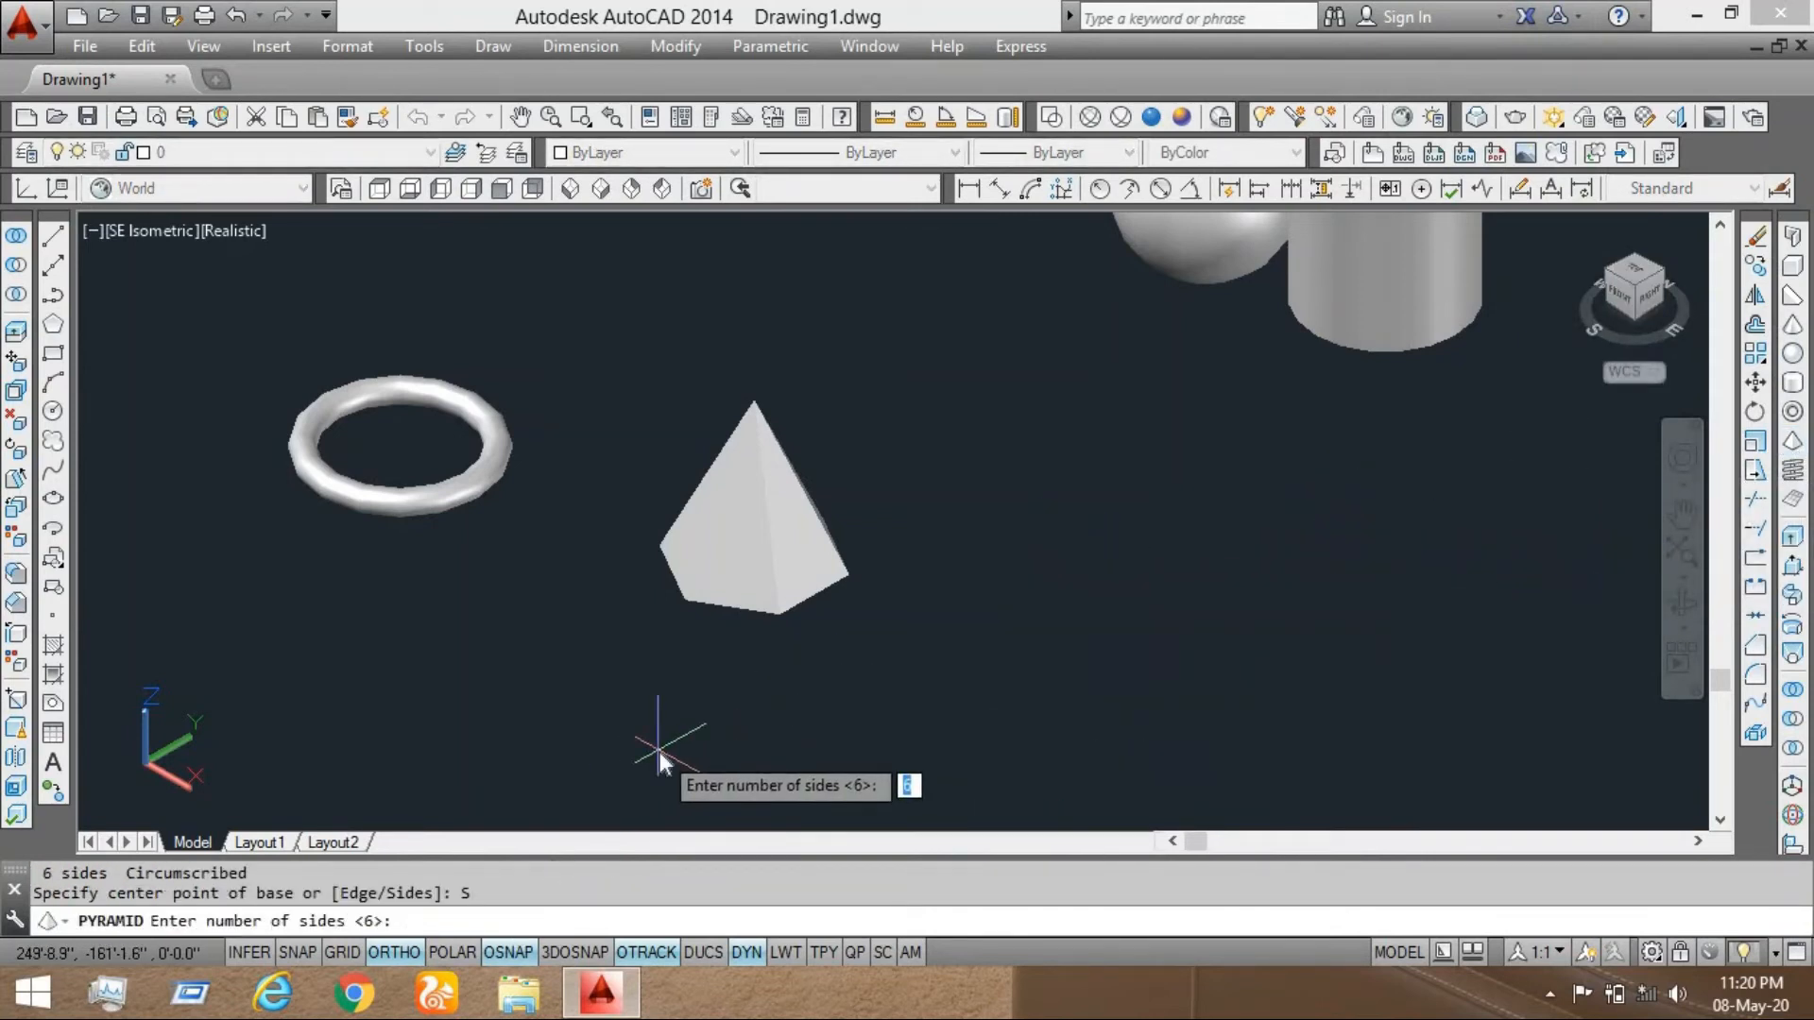
{"action": "key", "text": "Return"}
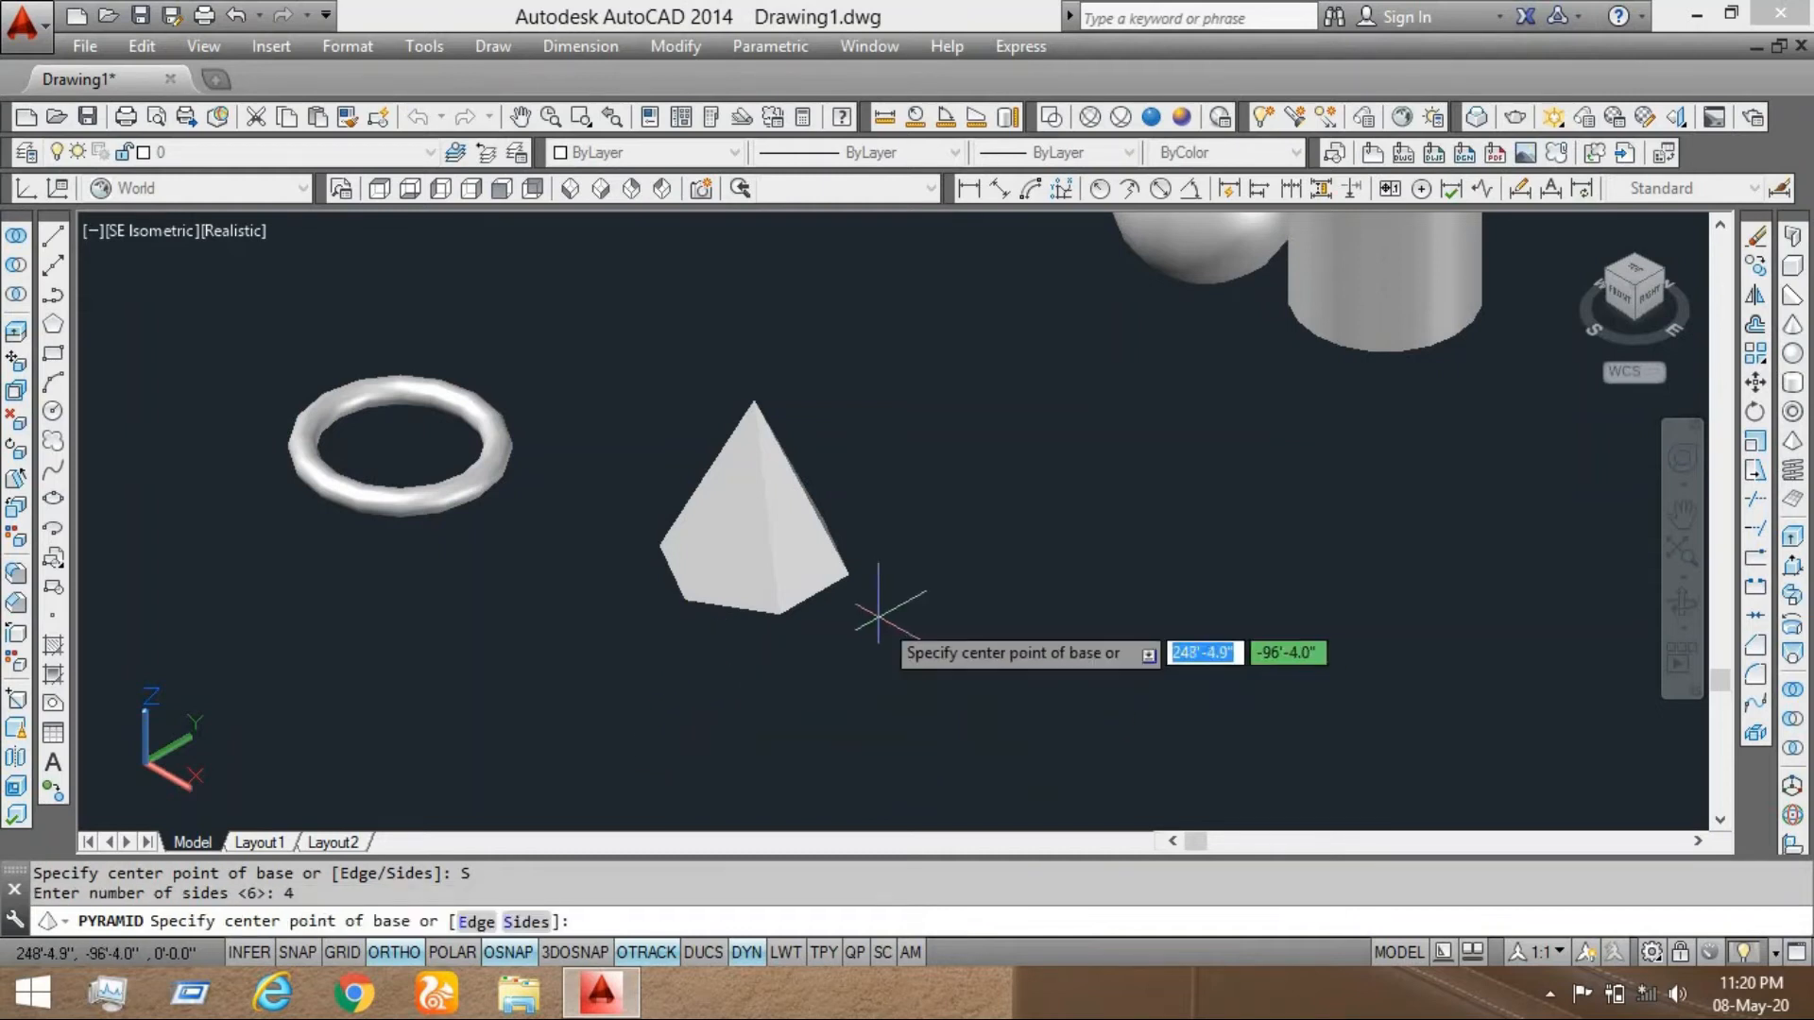
{"action": "left_click", "coordinate": [1087, 531]}
{"action": "middle_click_drag", "start_coordinate": [1190, 592], "coordinate": [966, 624]}
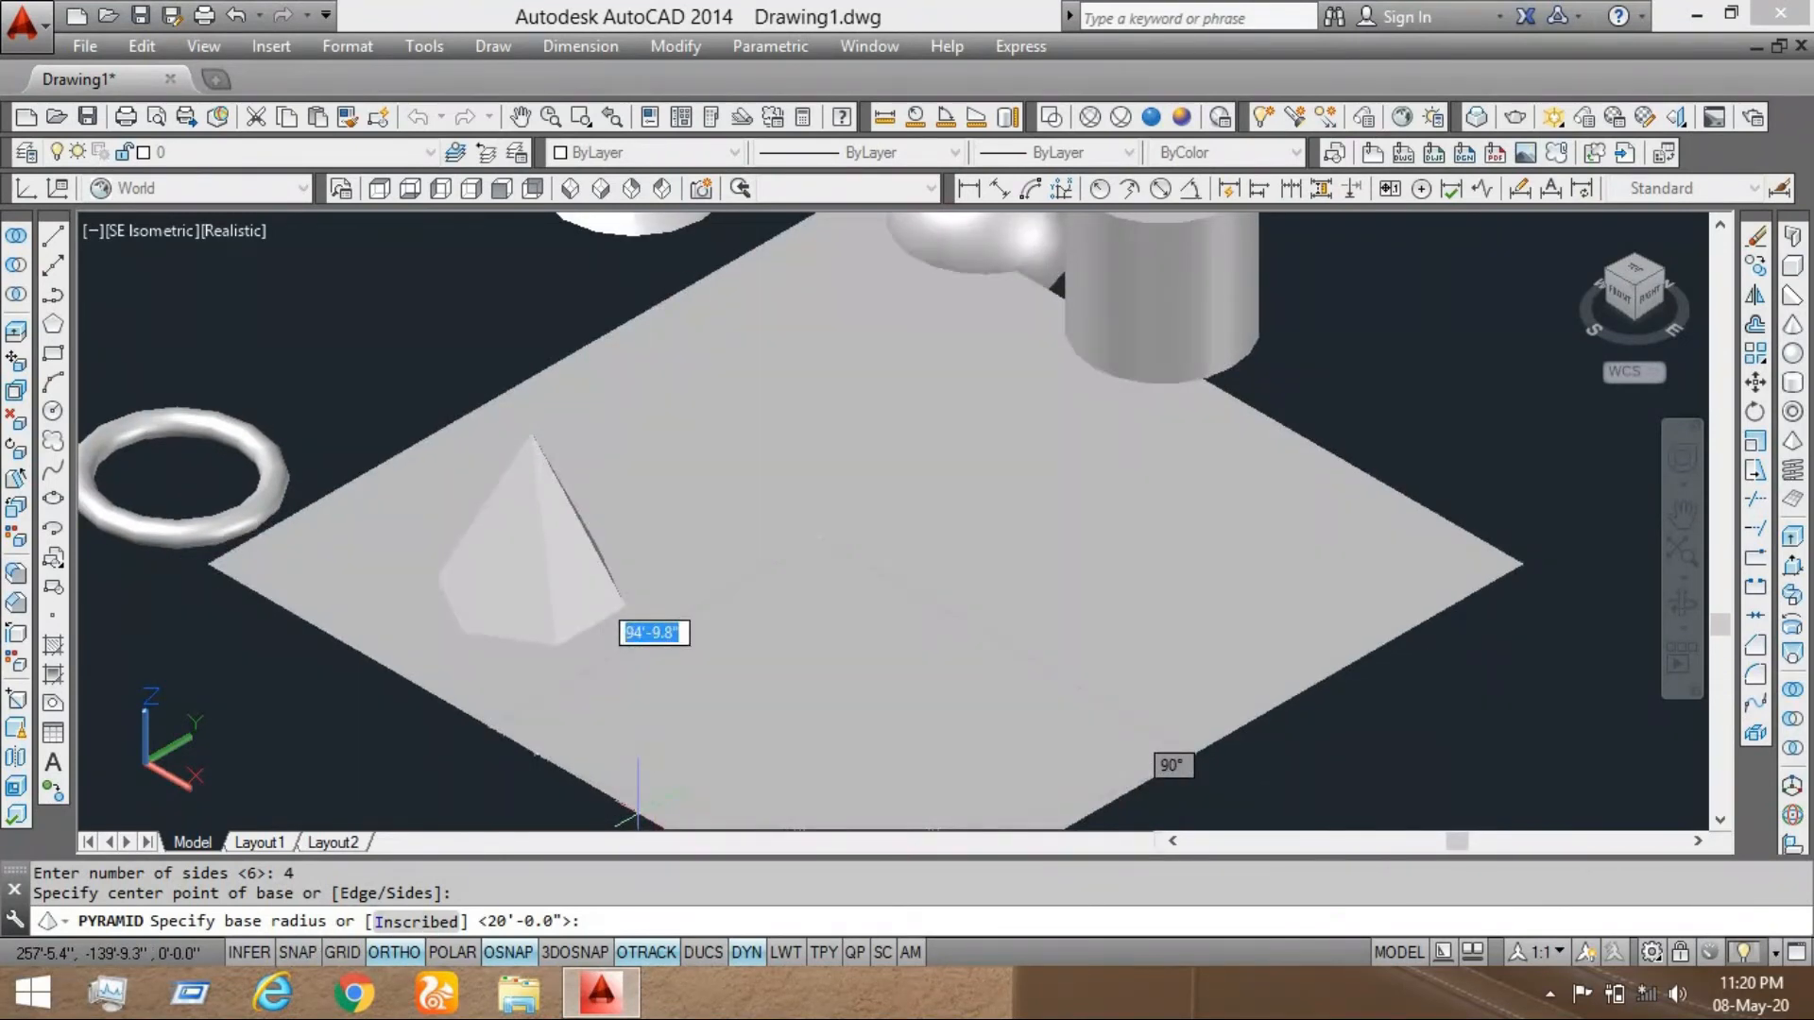
{"action": "type", "text": "30"}
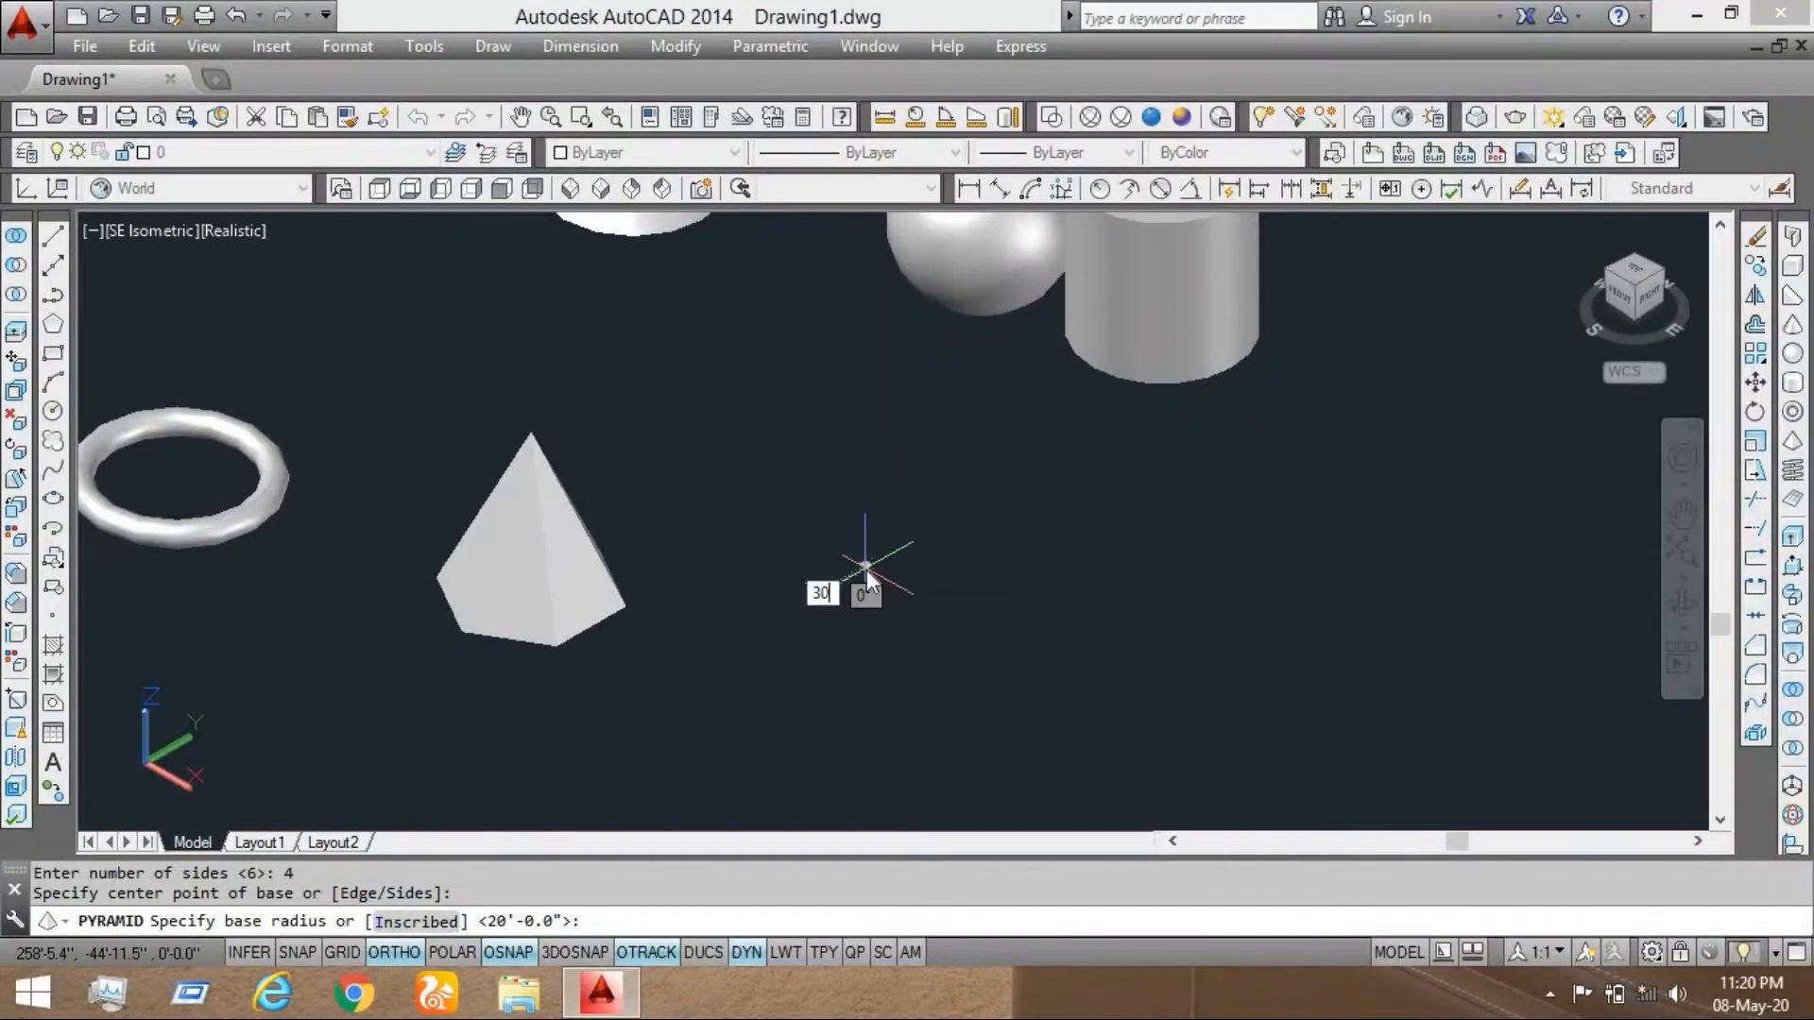
{"action": "key", "text": "Return"}
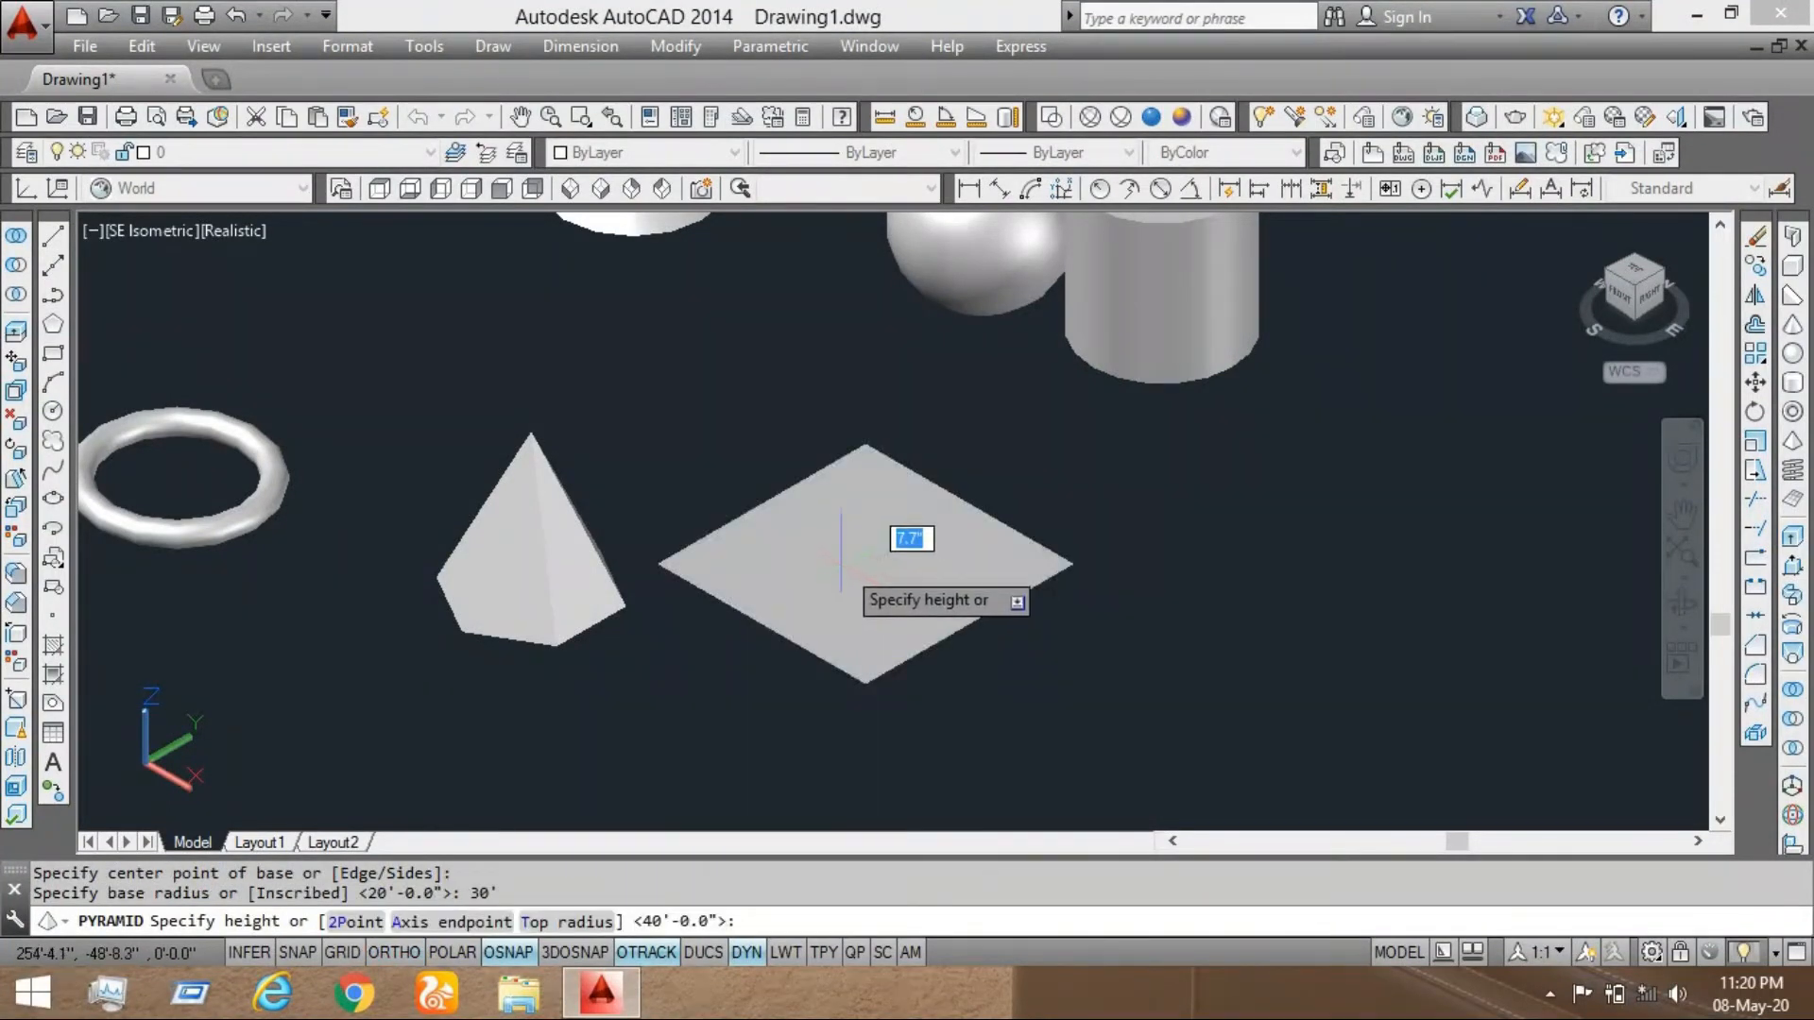
{"action": "scroll", "coordinate": [864, 560], "scroll_direction": "down", "scroll_amount": 3}
{"action": "scroll", "coordinate": [840, 557], "scroll_direction": "up", "scroll_amount": 1}
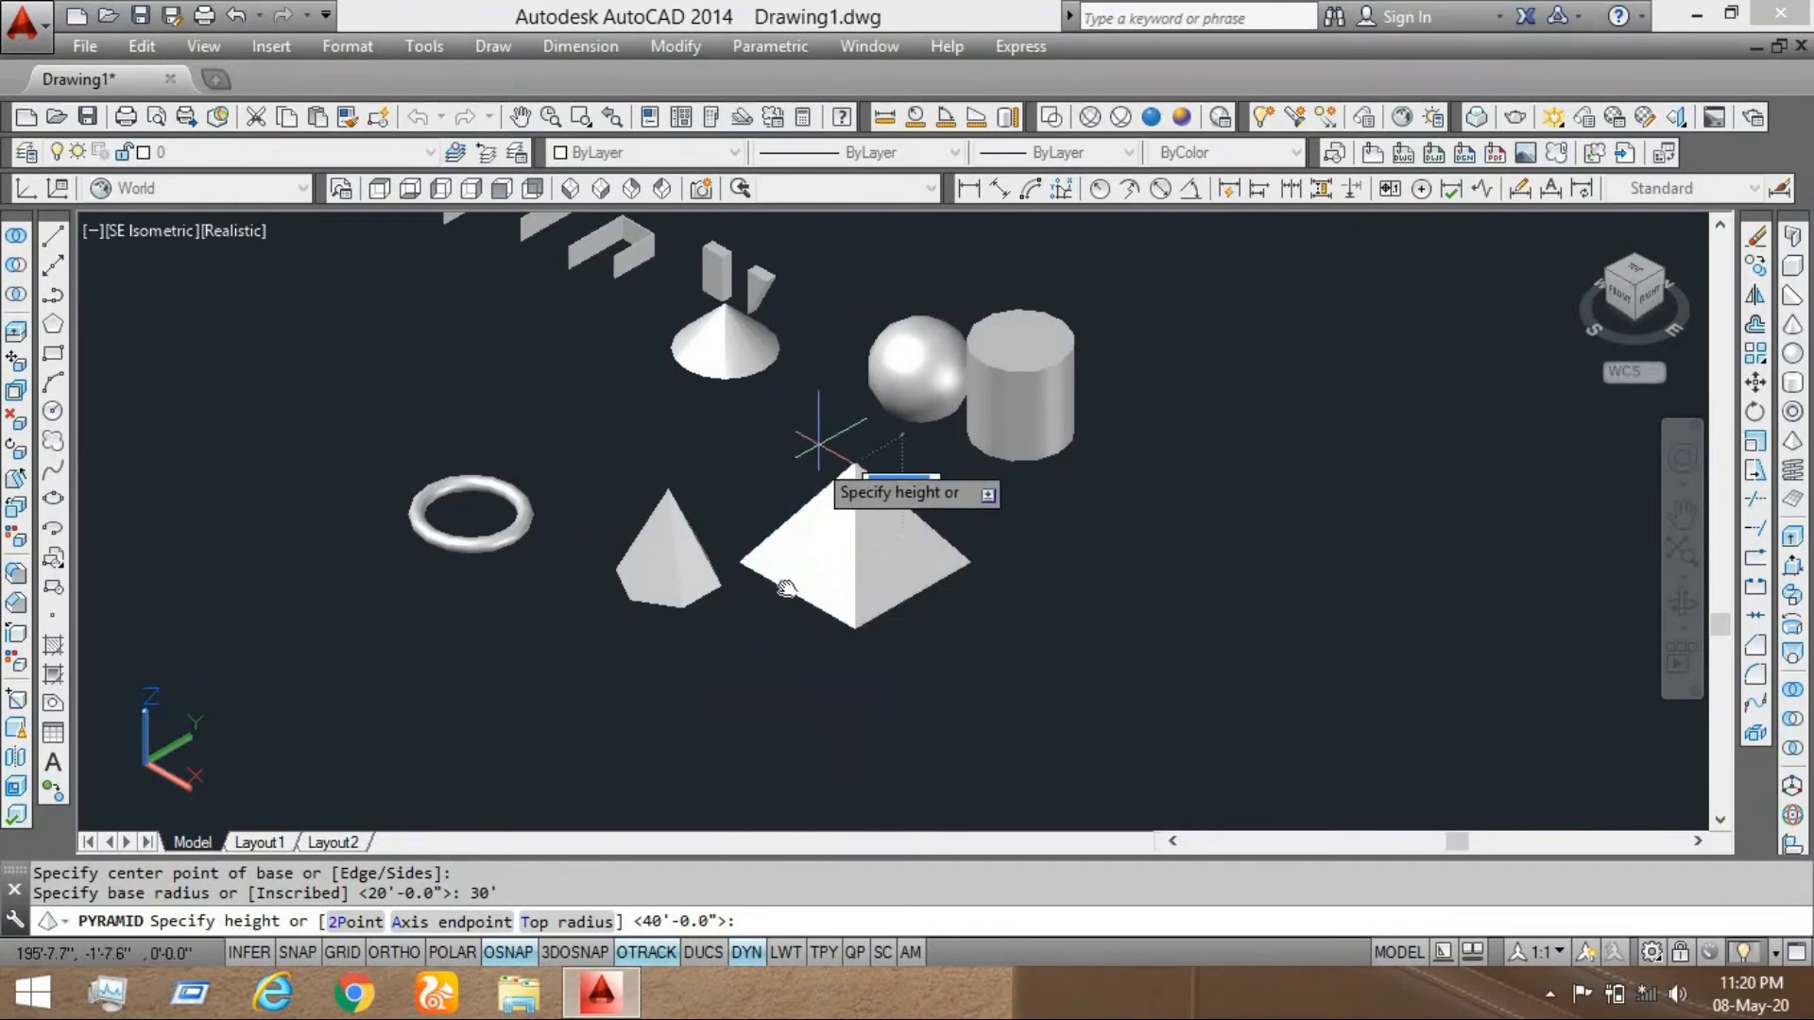
{"action": "middle_click_drag", "start_coordinate": [826, 434], "coordinate": [789, 616]}
{"action": "type", "text": "50'"}
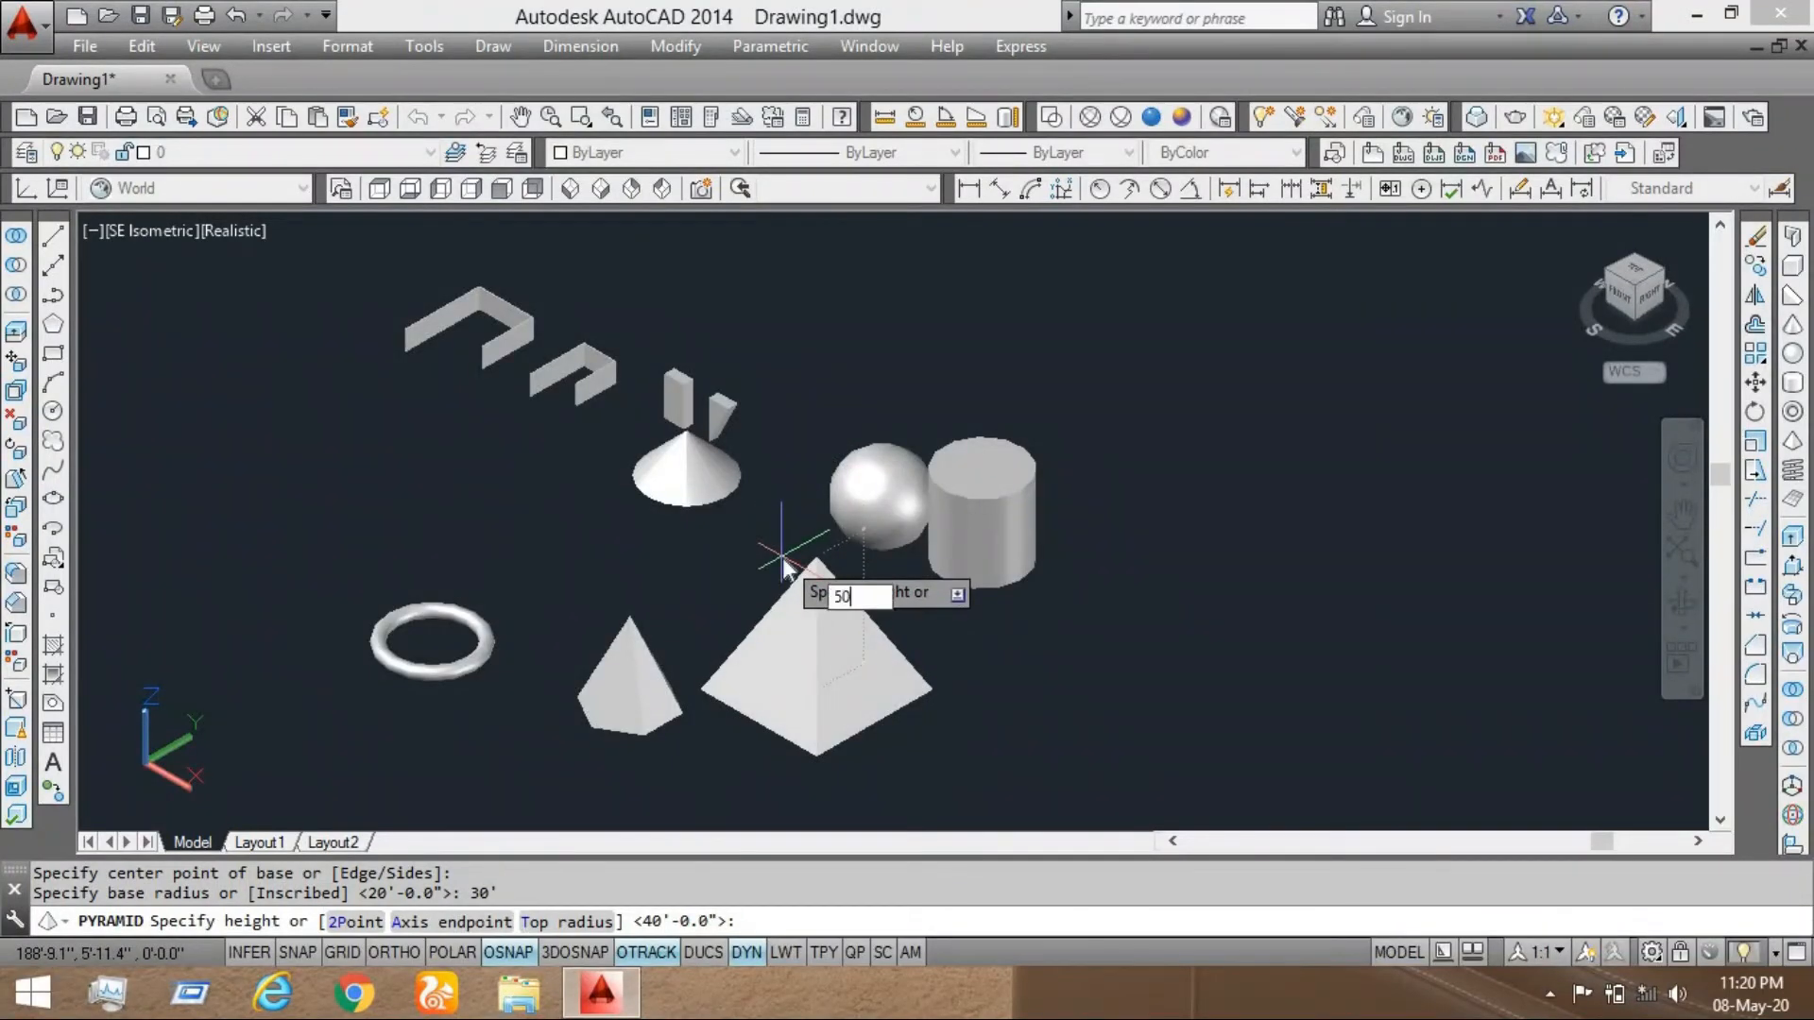
{"action": "key", "text": "F8"}
{"action": "key", "text": "Return"}
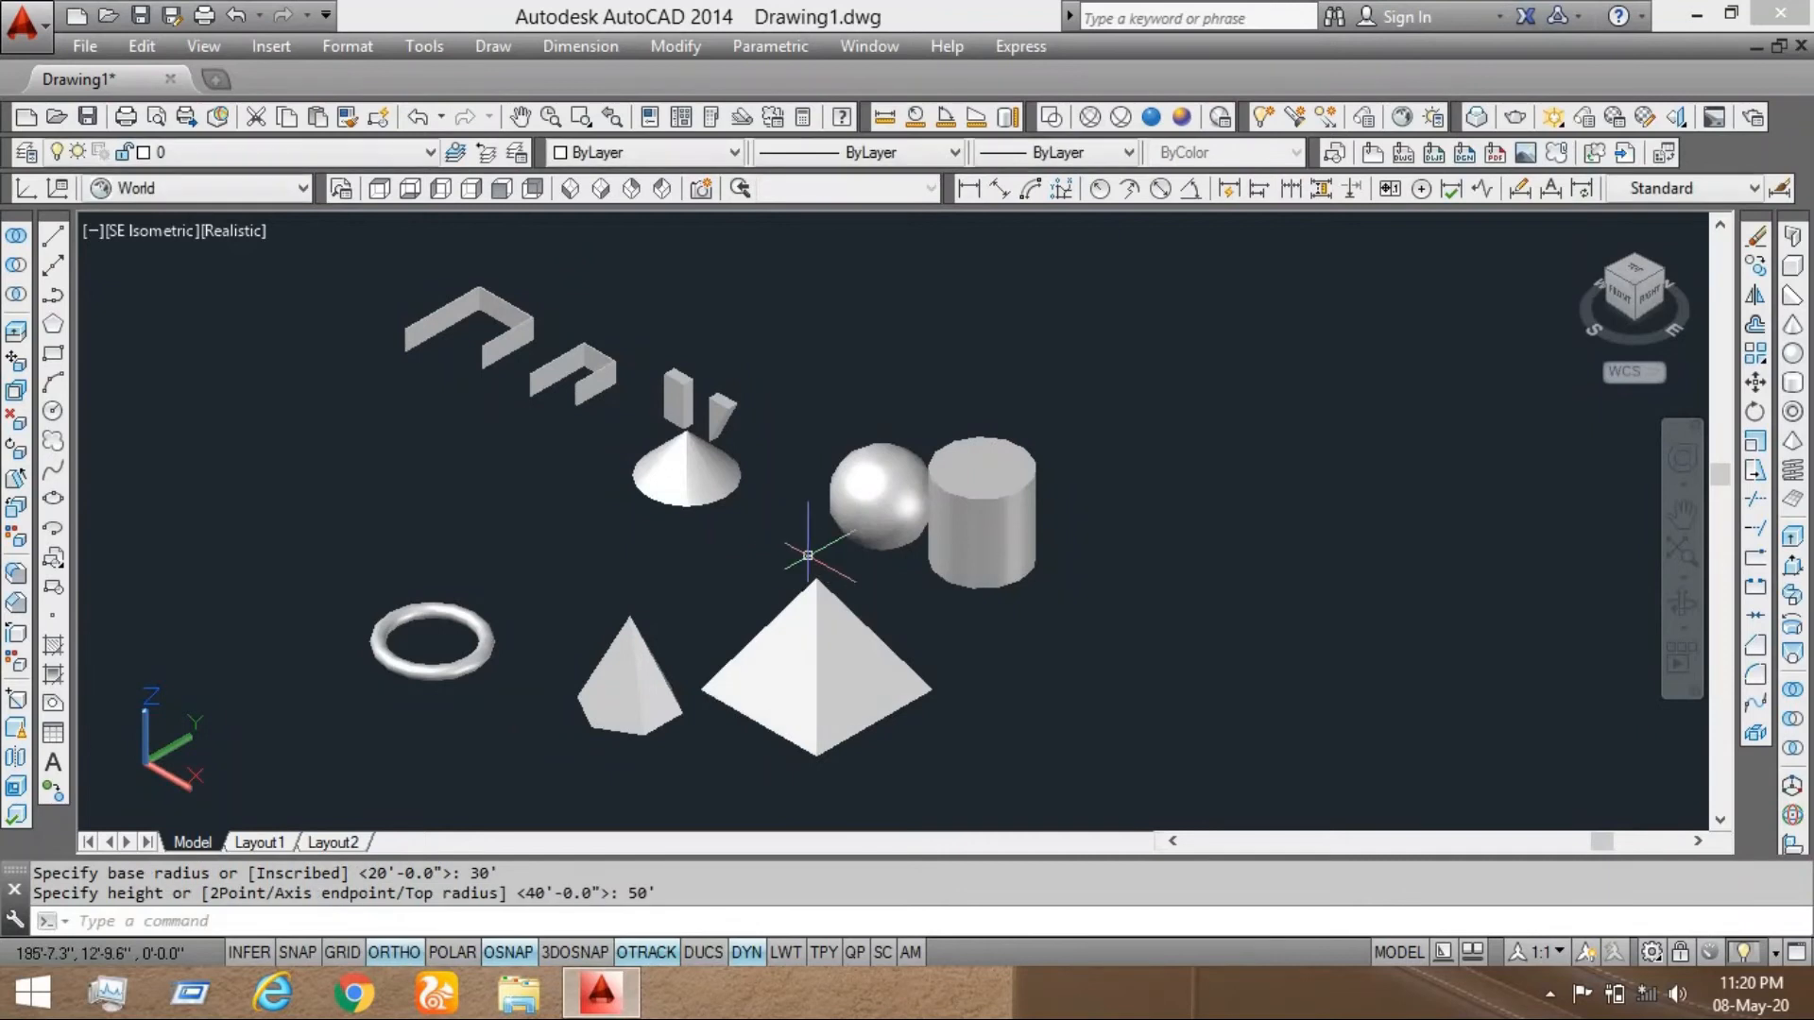
Create a helix beside the four-sided pyramid with base and top radii of 20' and a height of 50'
{"action": "scroll", "coordinate": [786, 704], "scroll_direction": "up", "scroll_amount": 2}
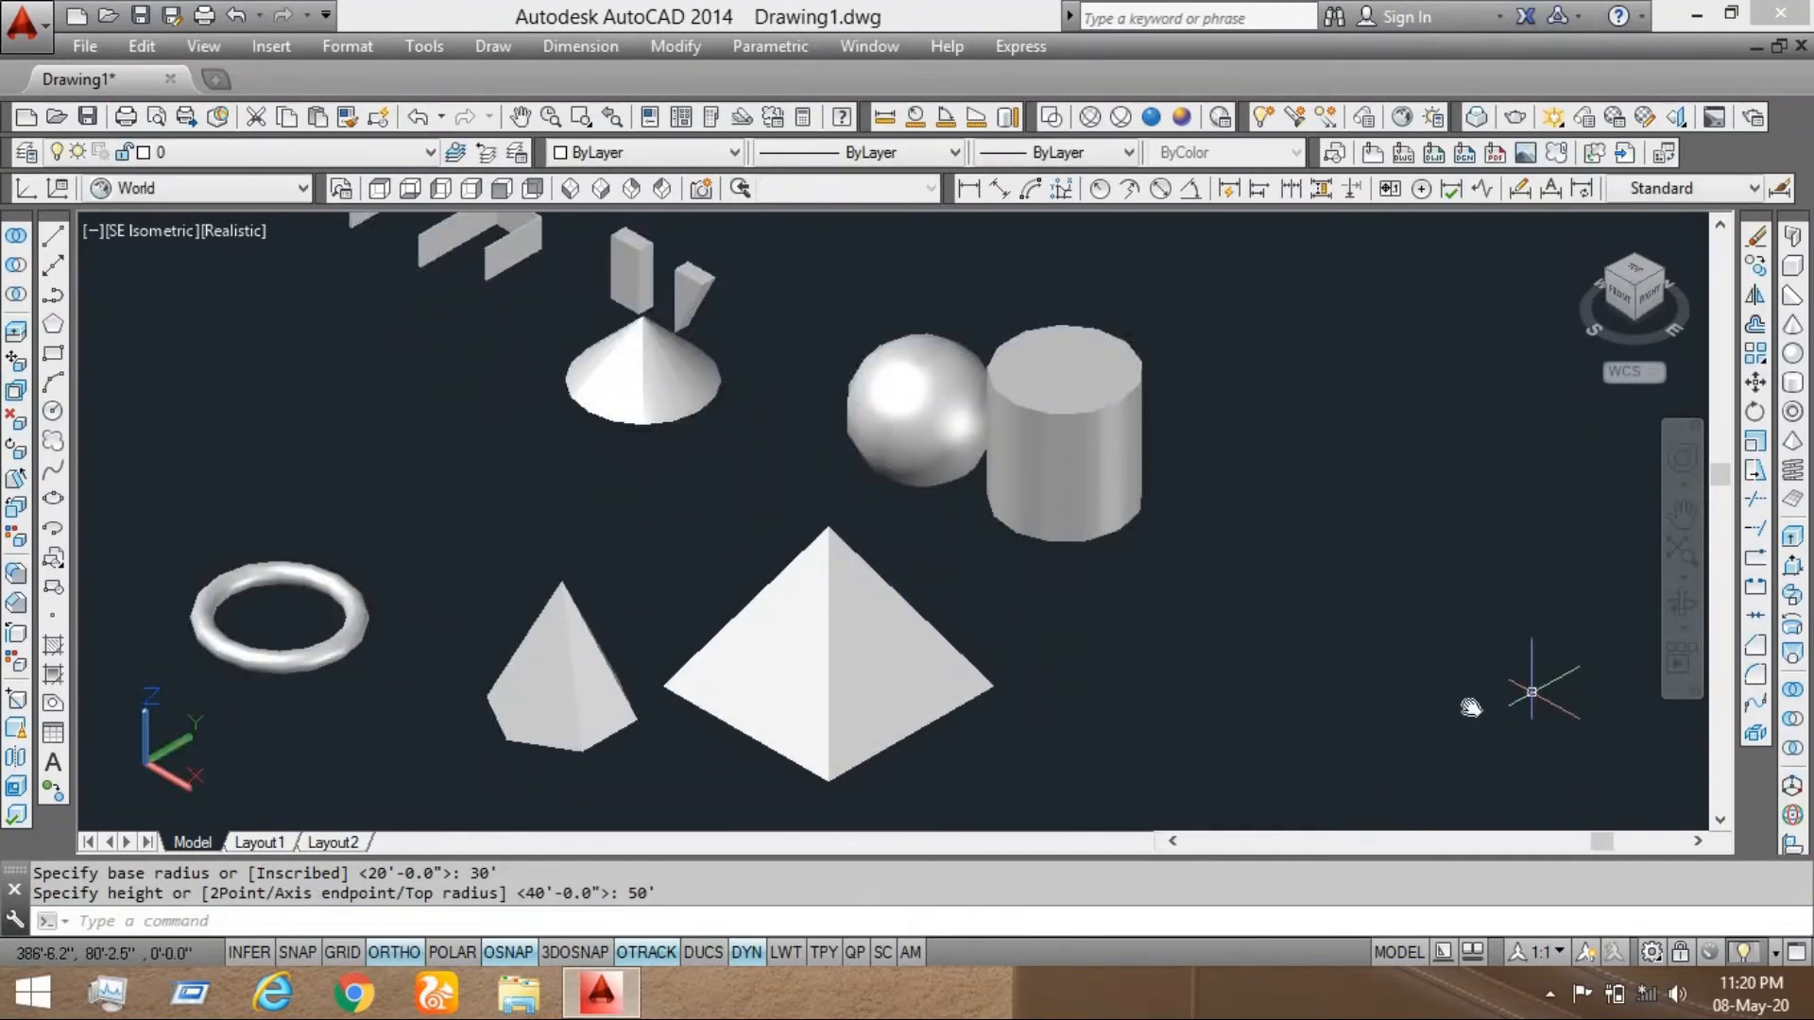
{"action": "middle_click_drag", "start_coordinate": [1538, 660], "coordinate": [1365, 540]}
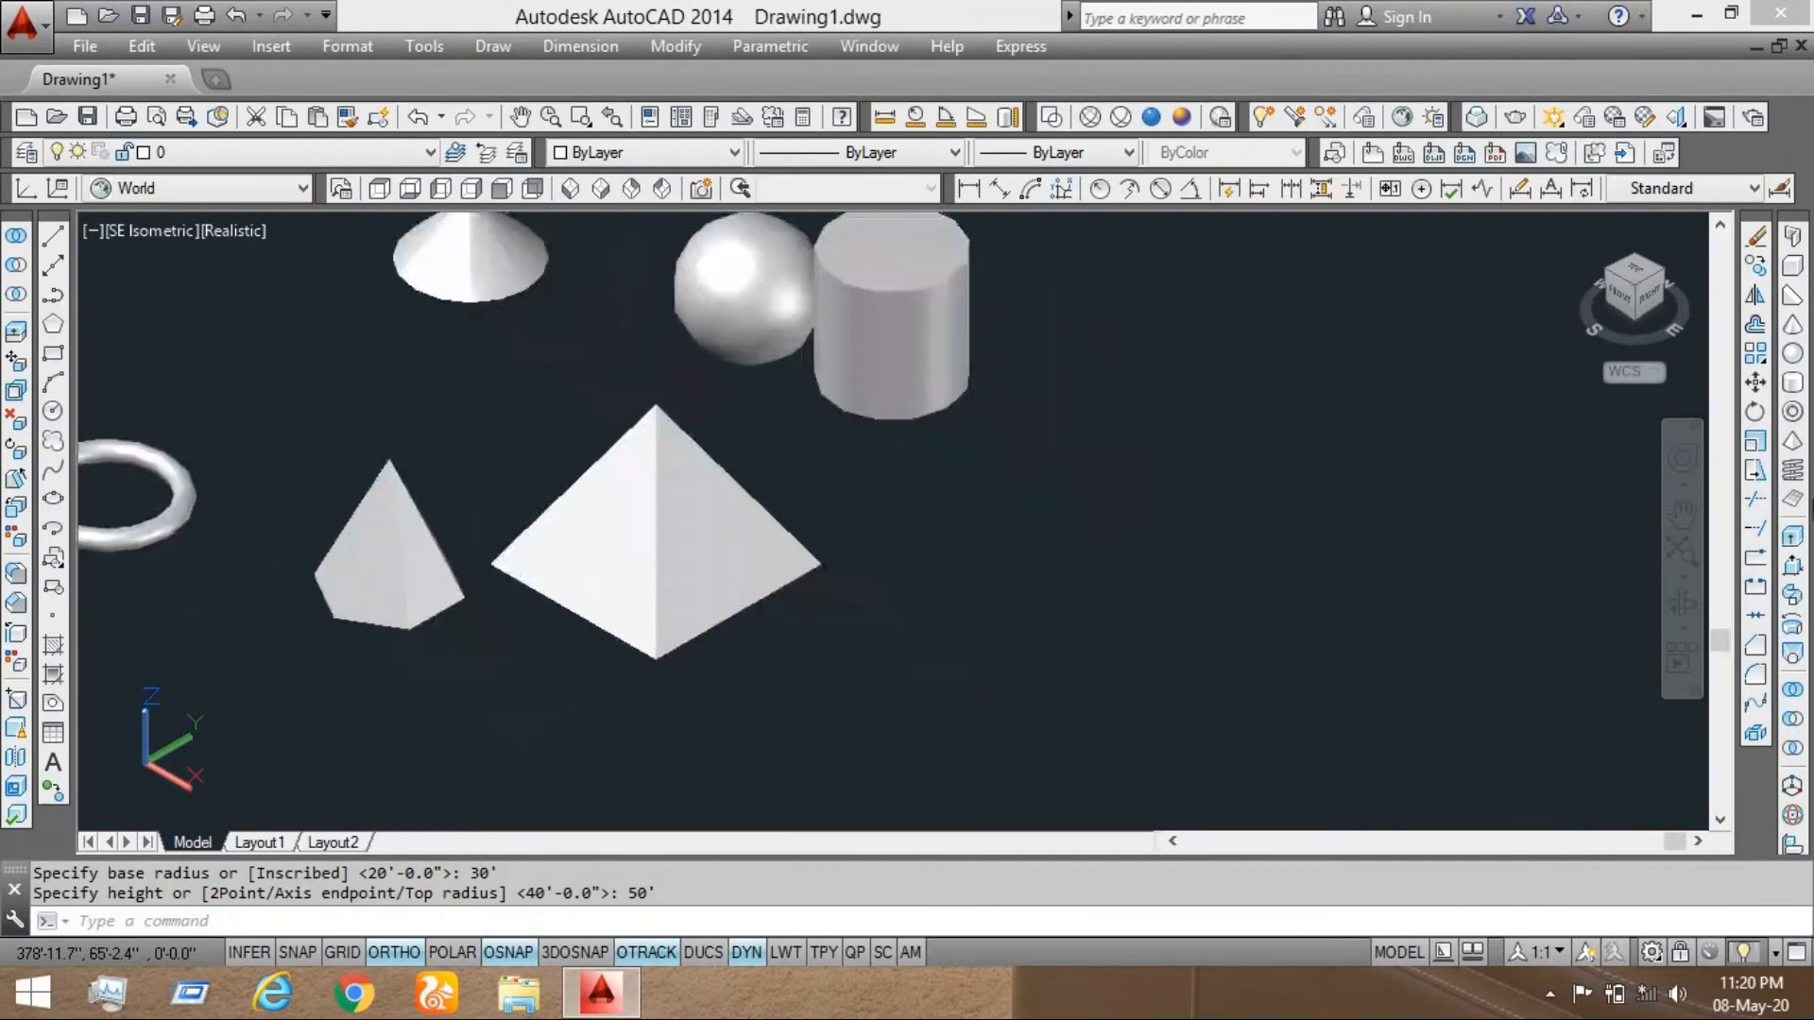
{"action": "left_click", "coordinate": [1800, 470]}
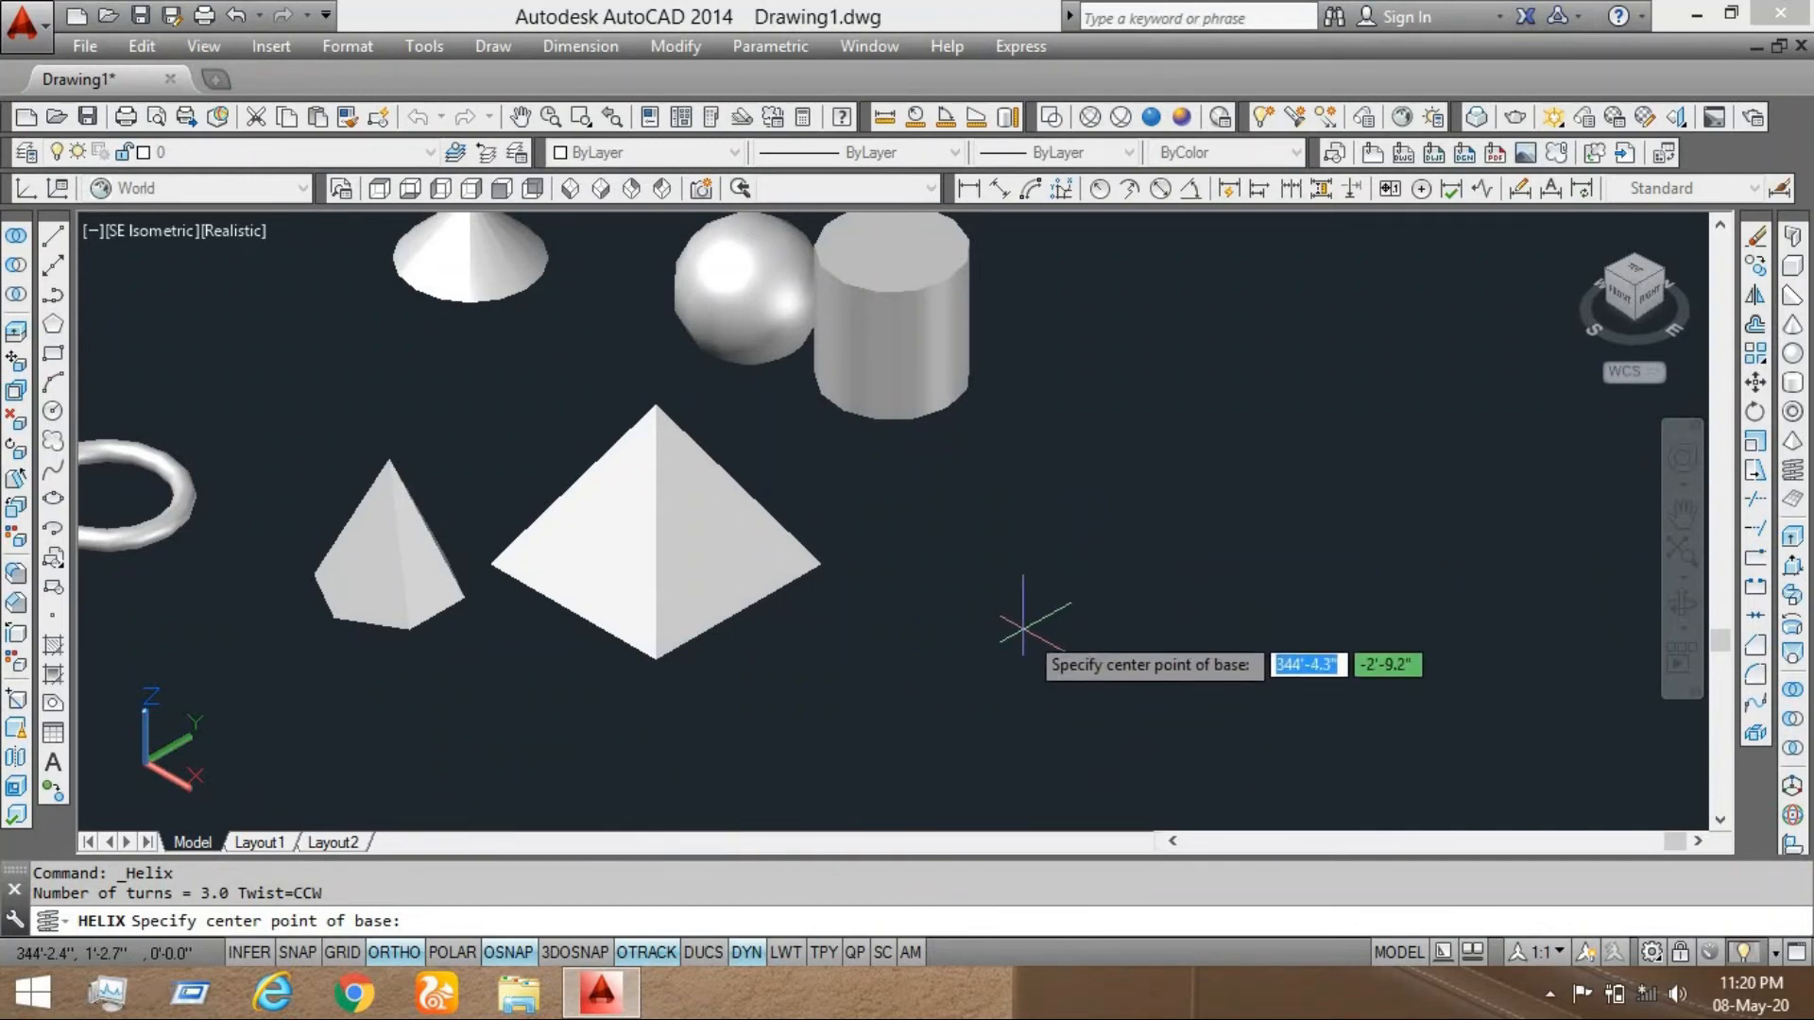
{"action": "left_click", "coordinate": [1060, 565]}
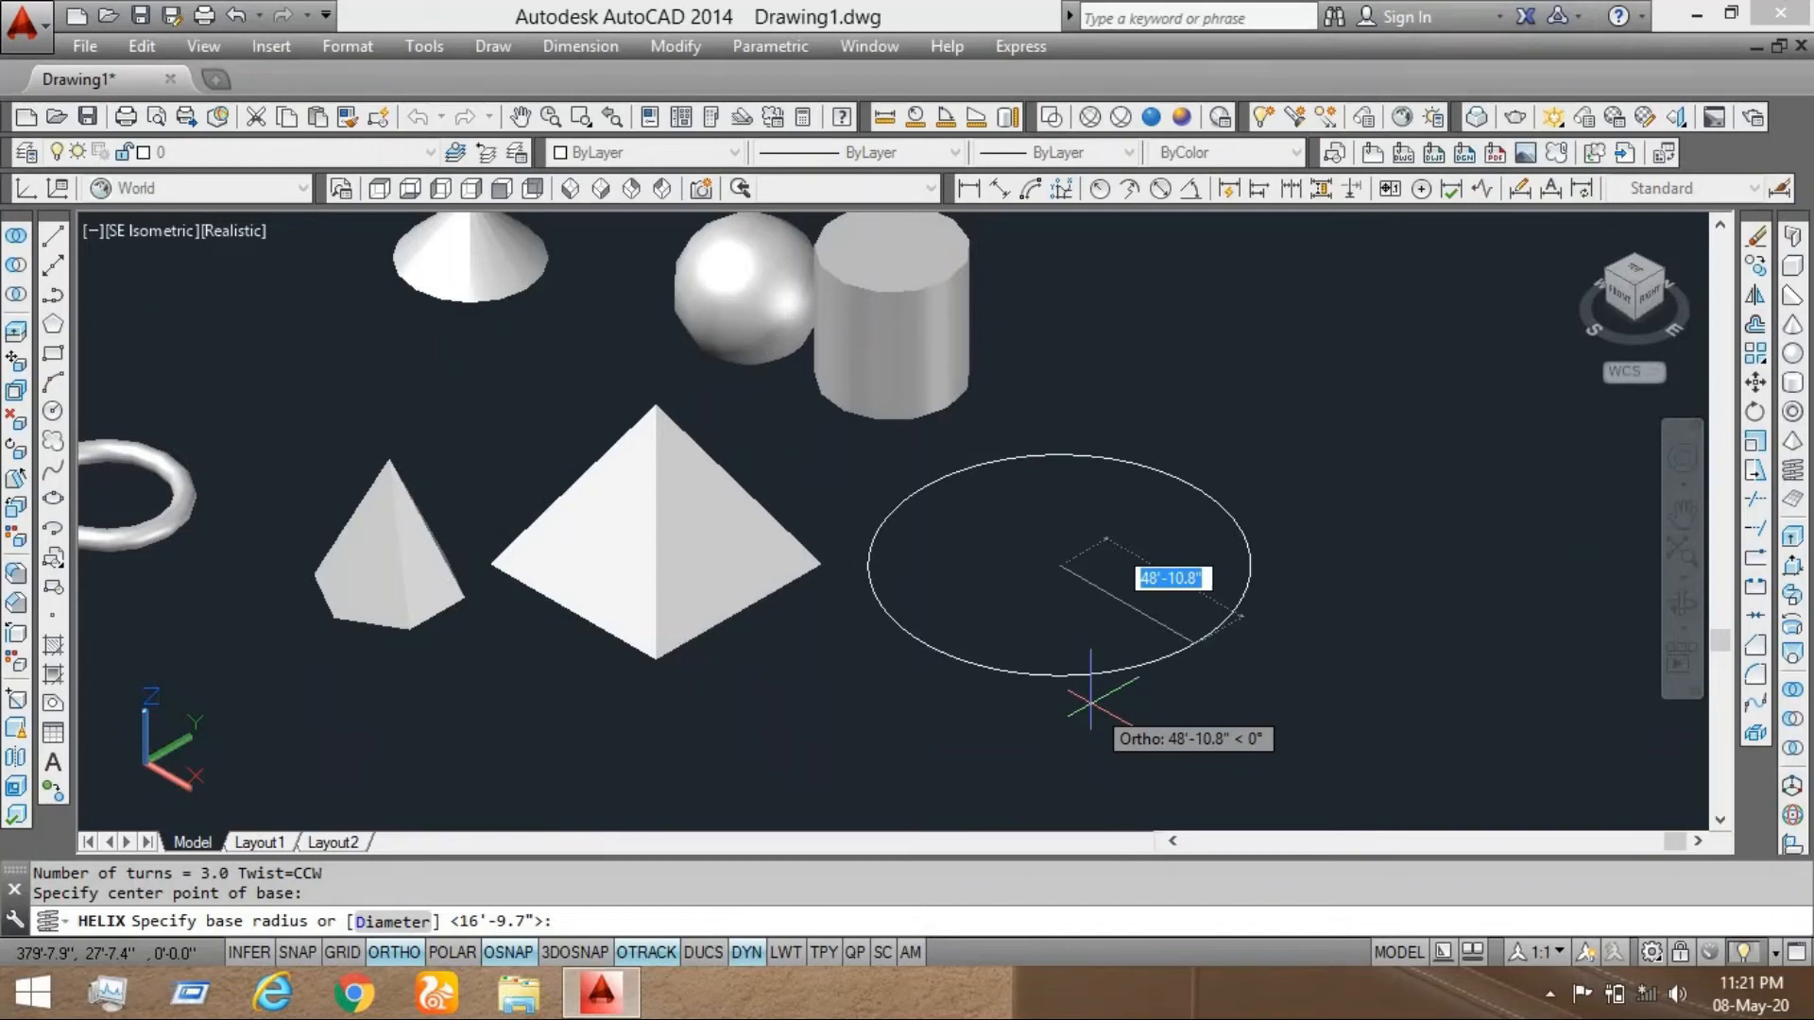
{"action": "type", "text": "20"}
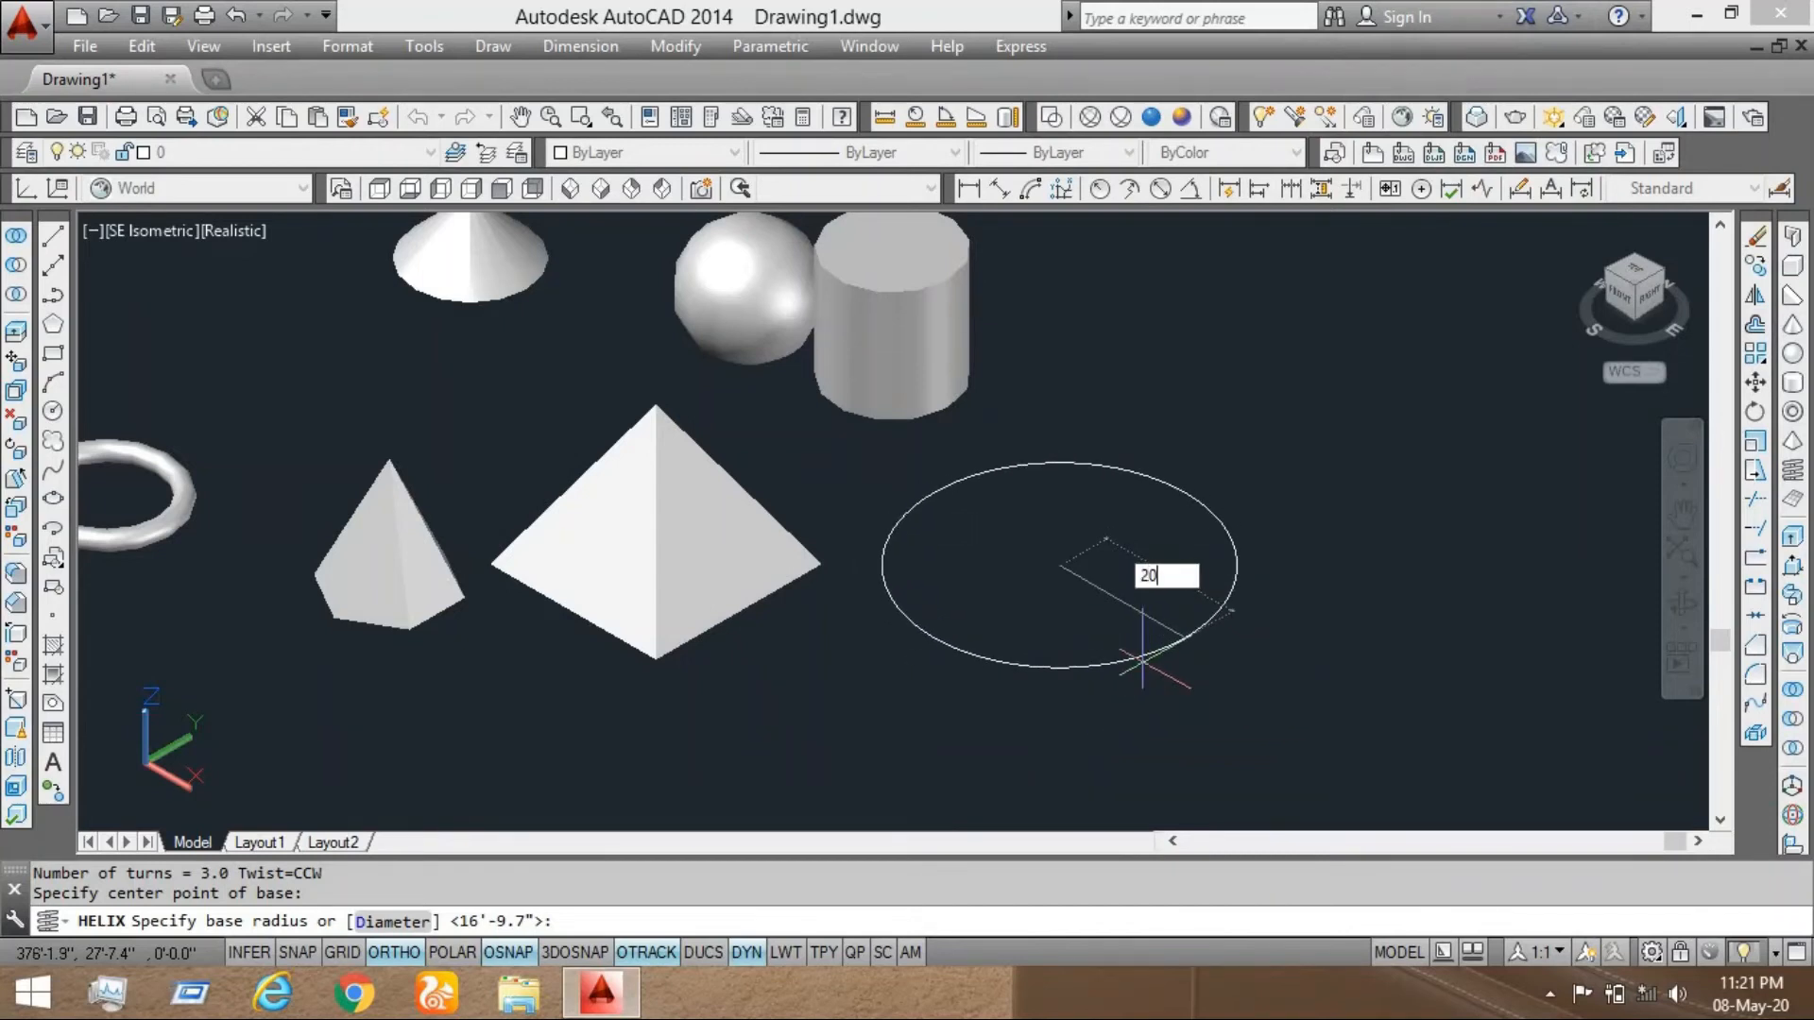
{"action": "key", "text": "Return"}
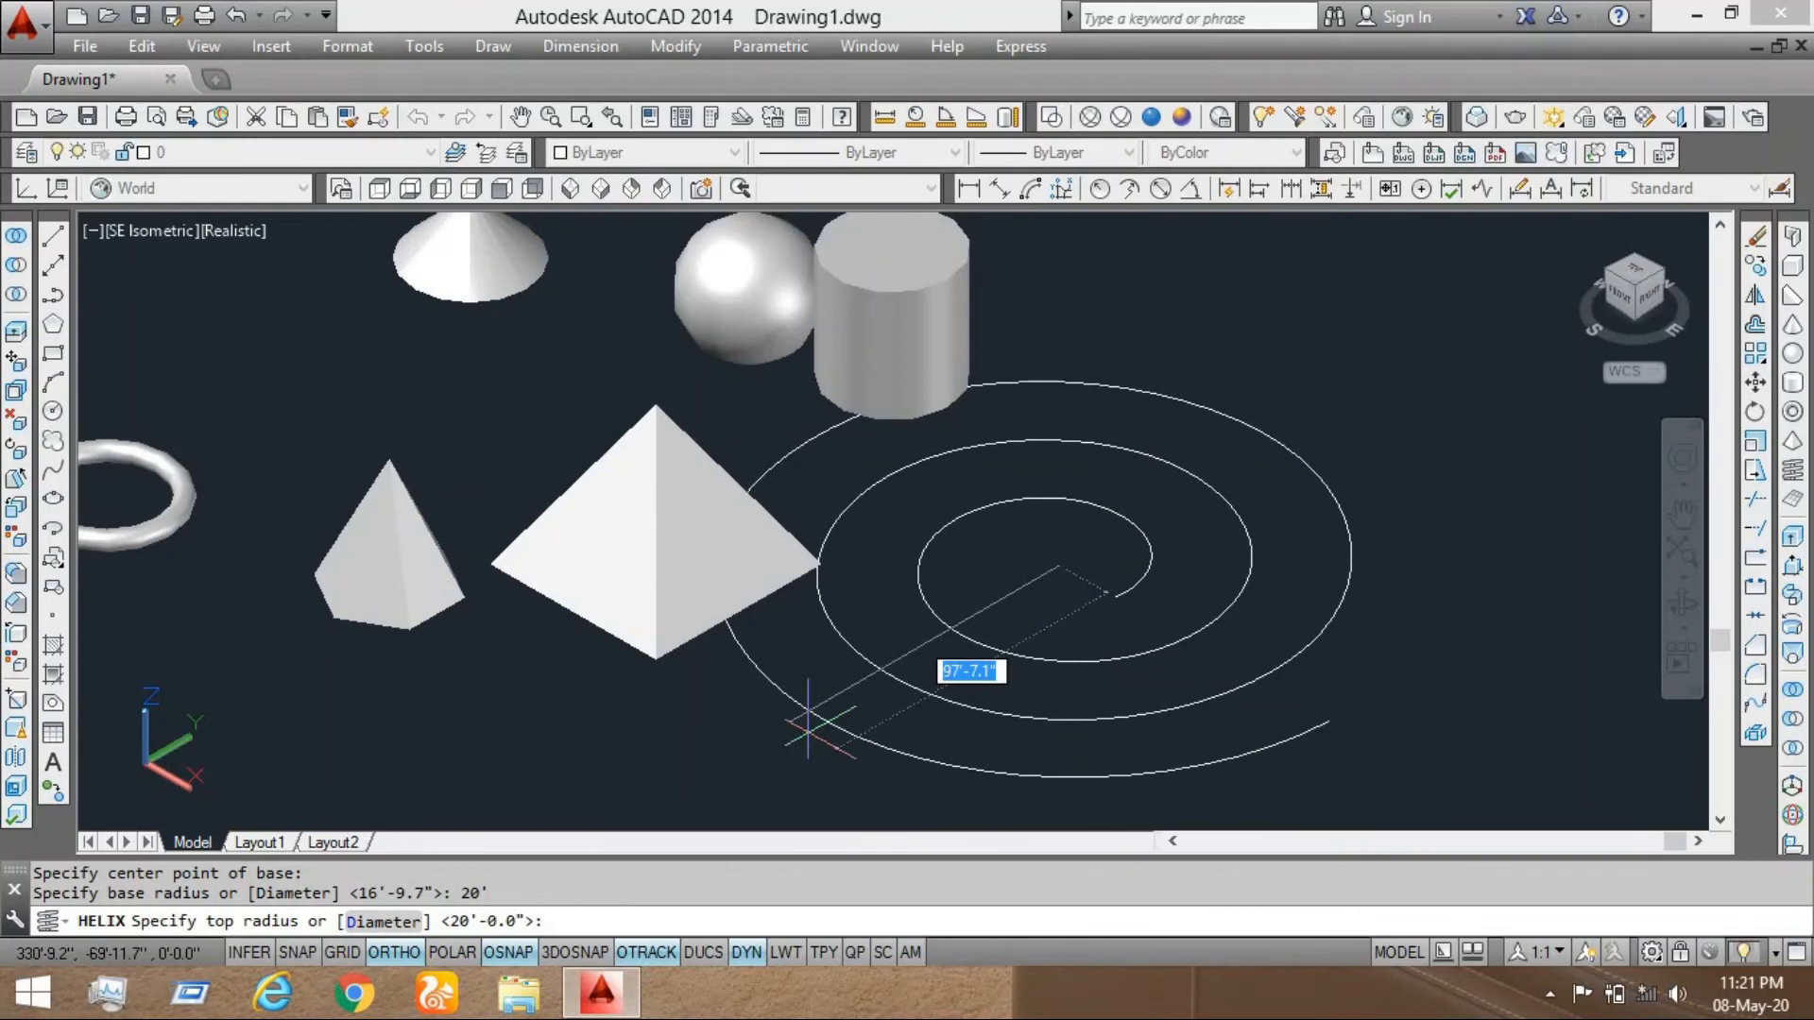
{"action": "type", "text": "20"}
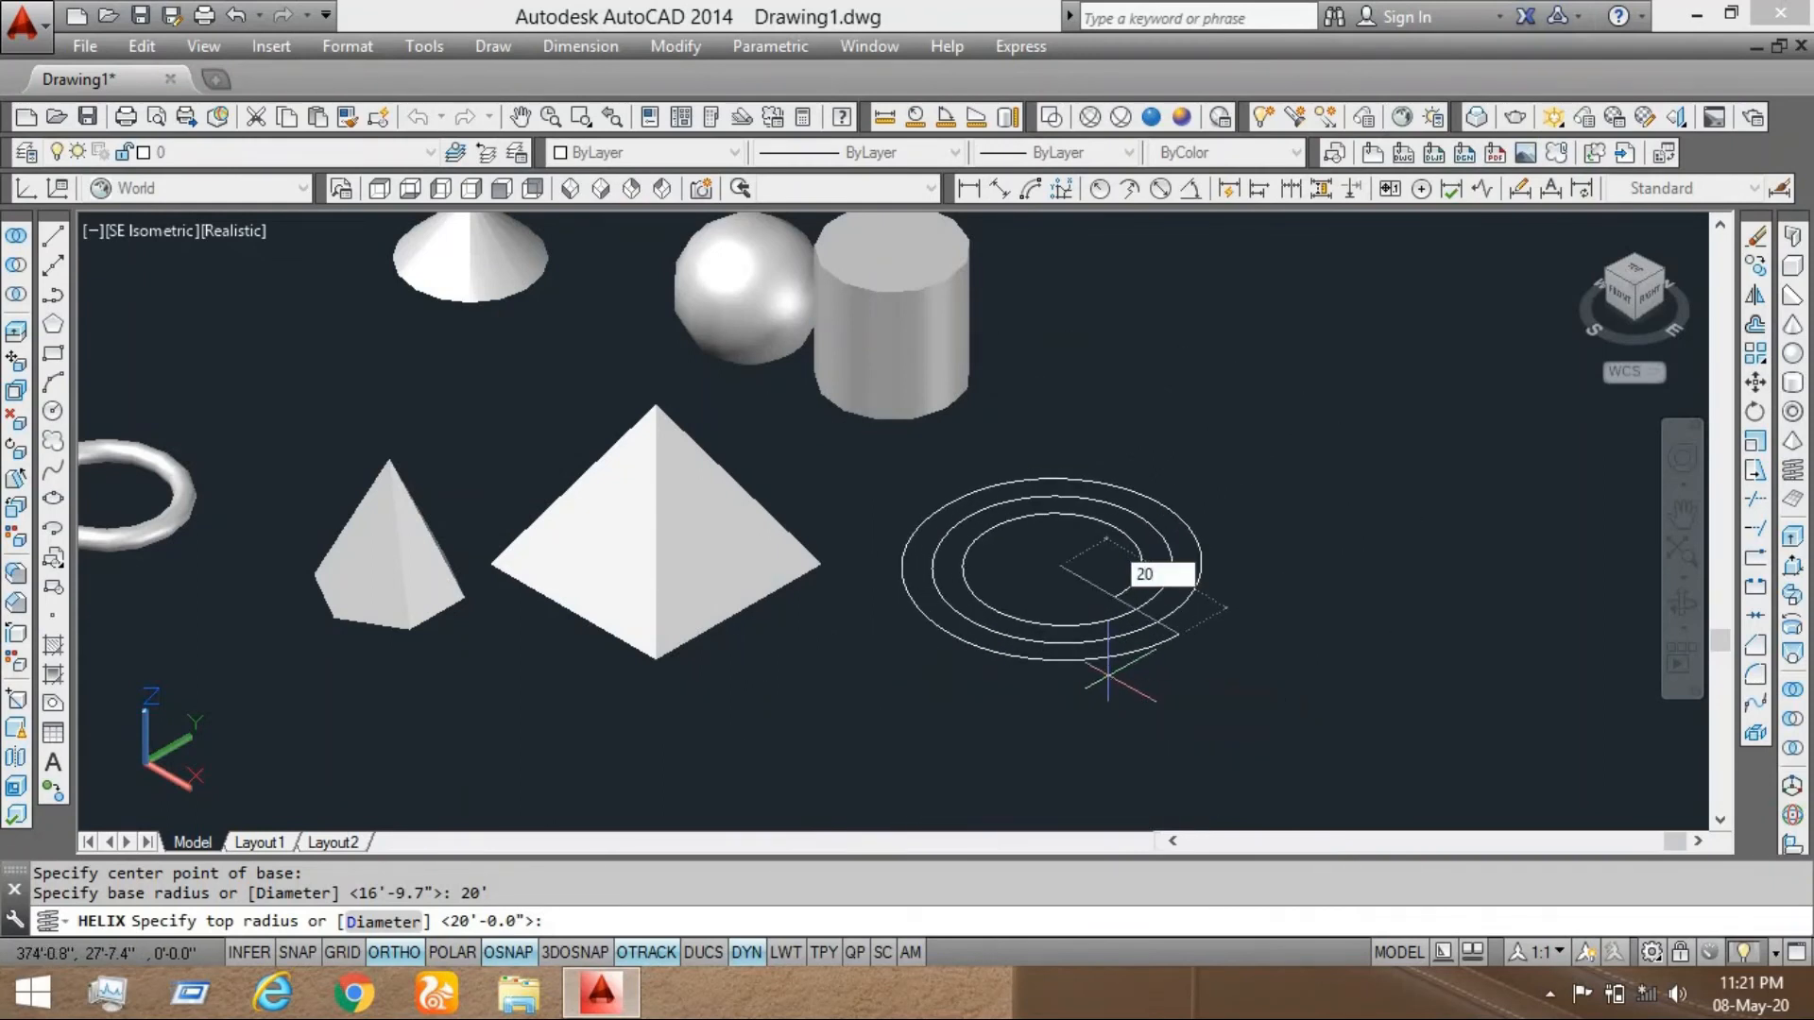
{"action": "key", "text": "Return"}
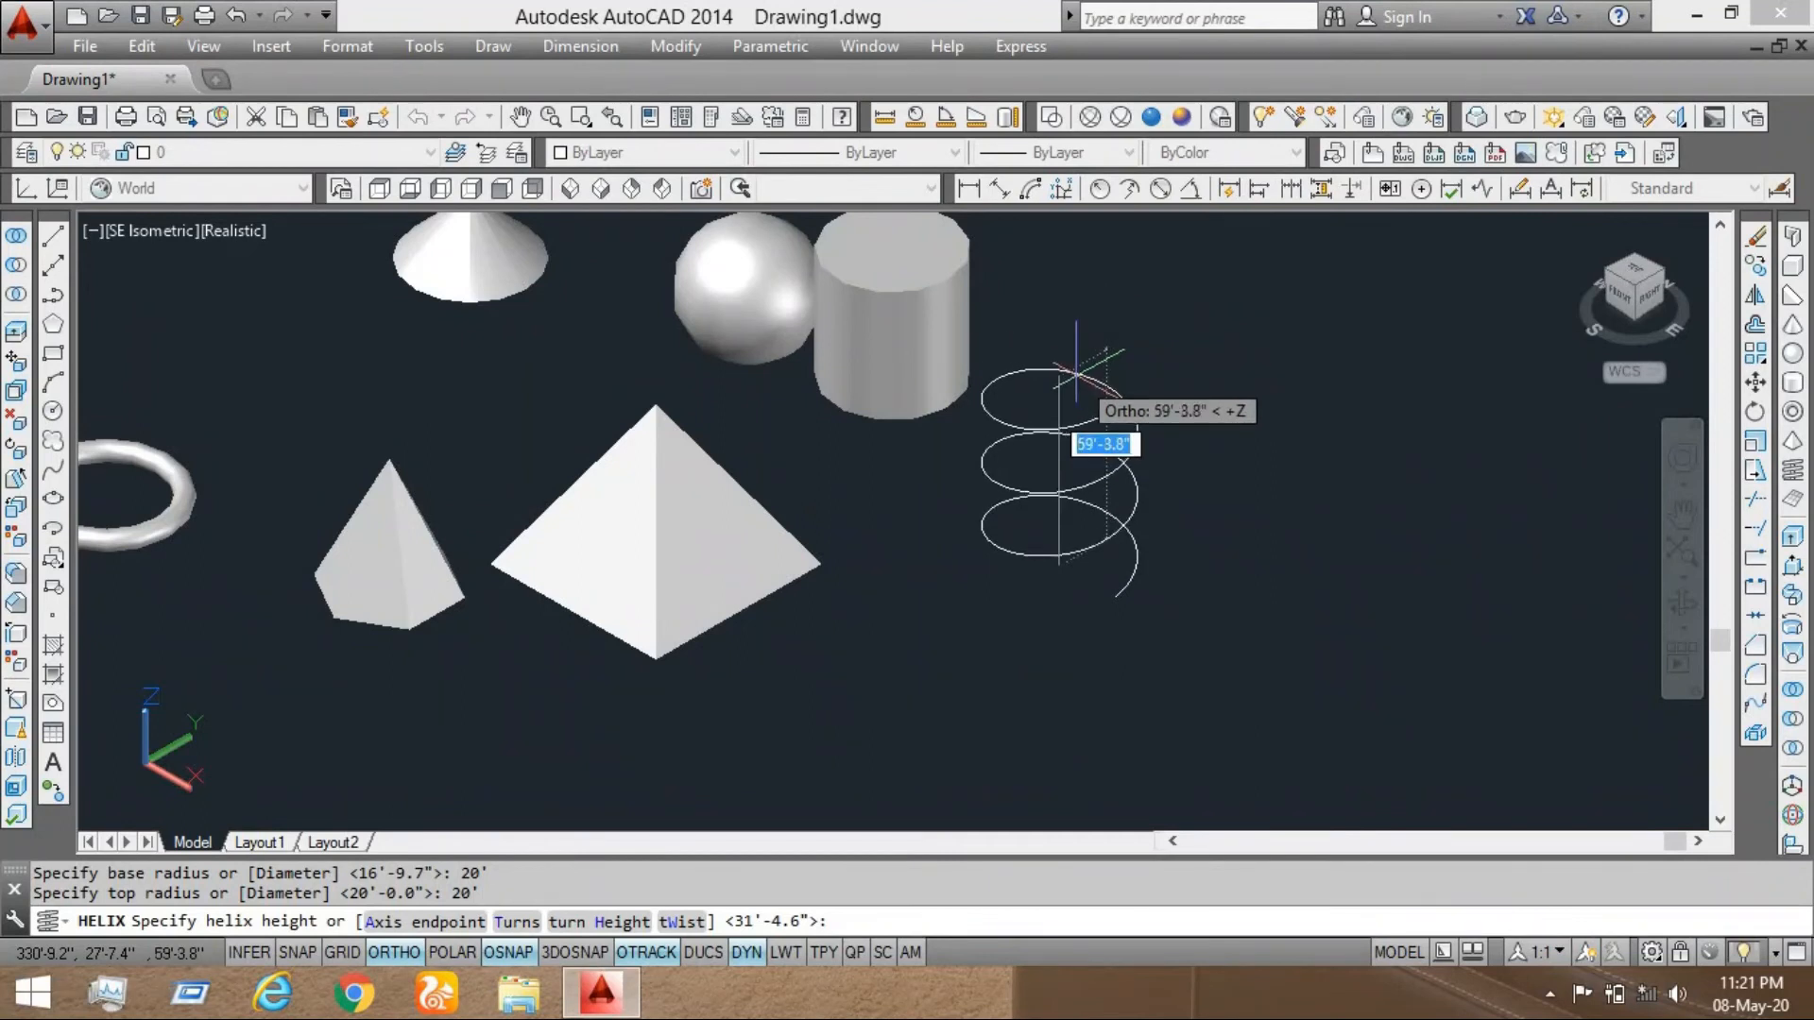
{"action": "type", "text": "50'"}
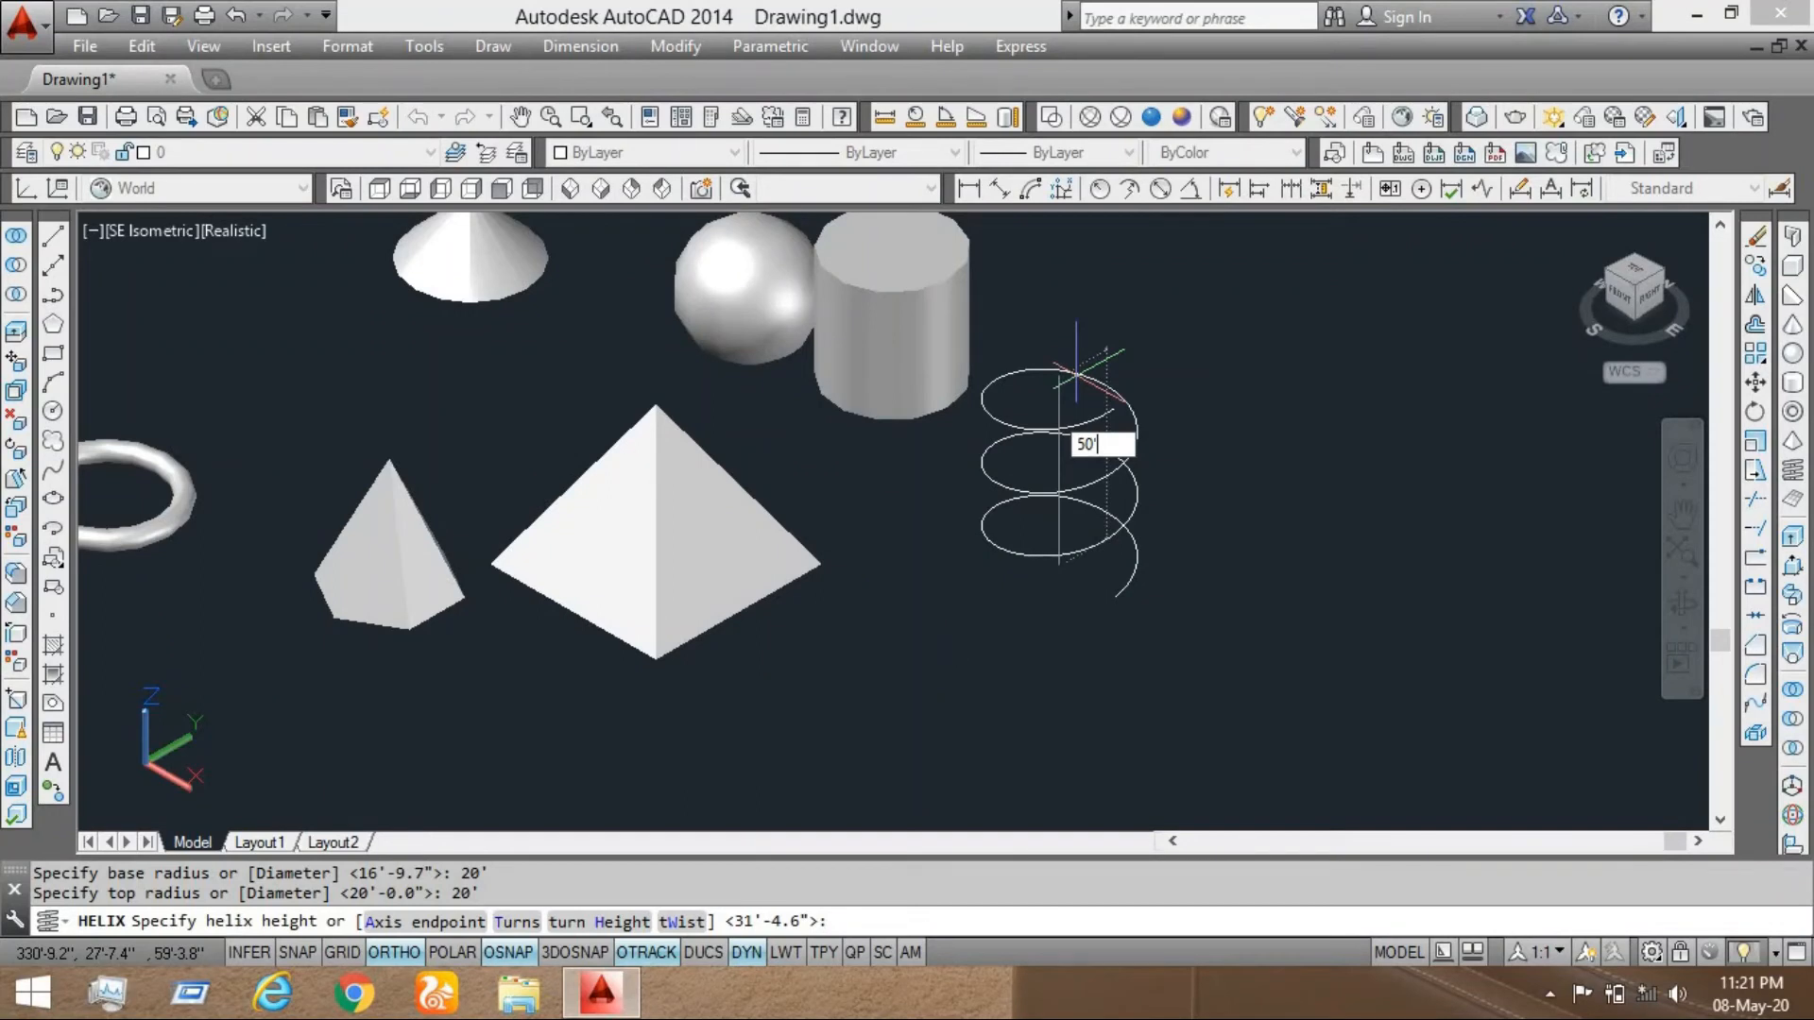
{"action": "key", "text": "Return"}
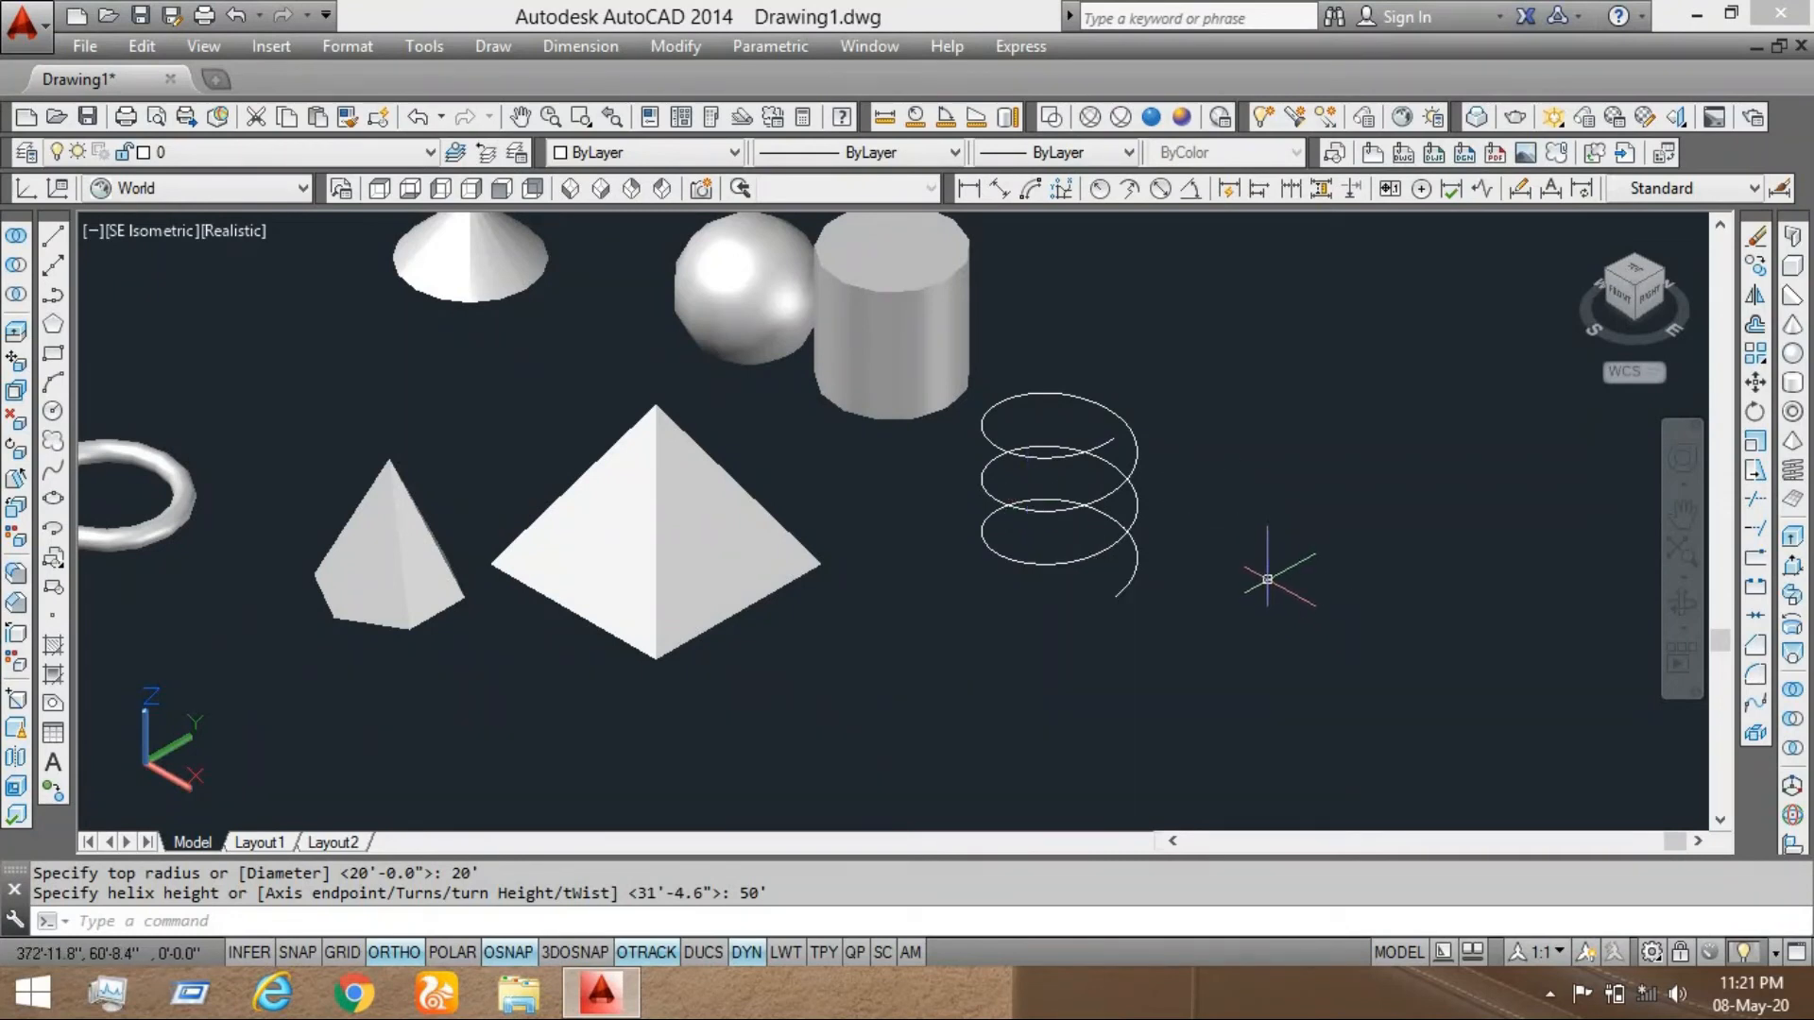
Create a second helix in front of the first, with the default 20' base radius, a 40' top radius and the default 50' height
{"action": "left_click", "coordinate": [1793, 470]}
{"action": "middle_click_drag", "start_coordinate": [1237, 583], "coordinate": [1314, 458]}
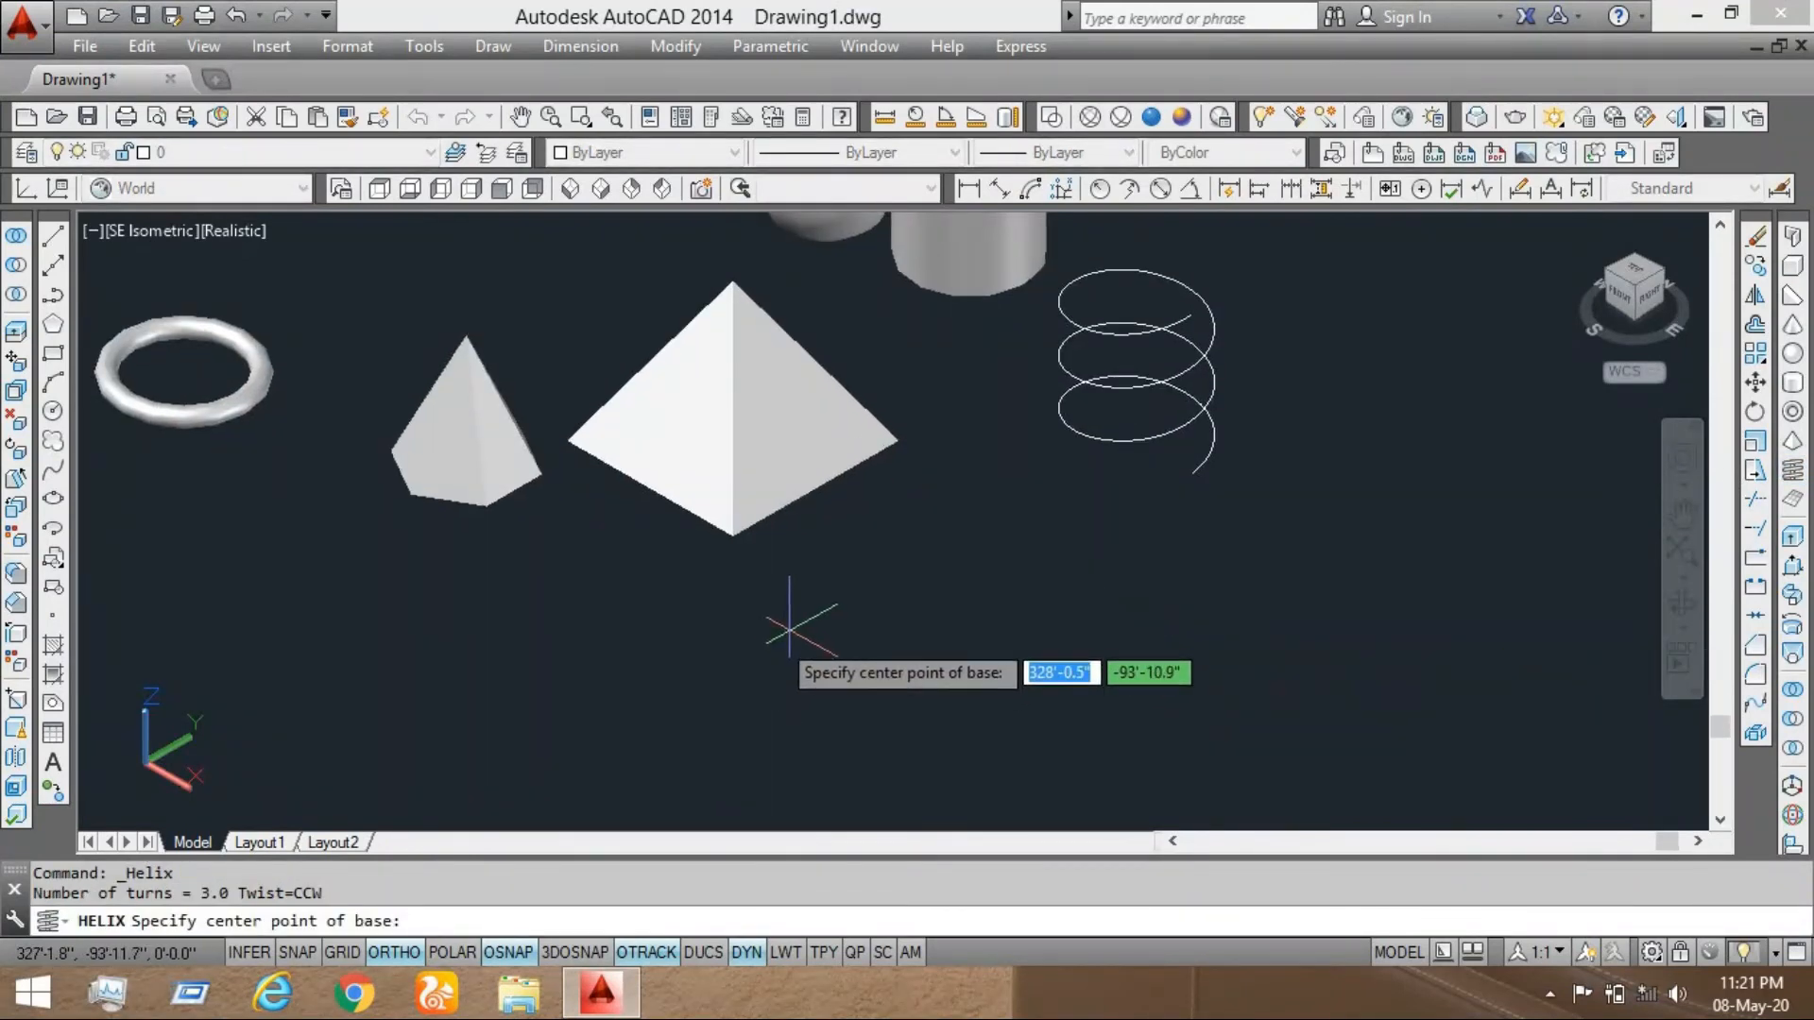
{"action": "left_click", "coordinate": [983, 638]}
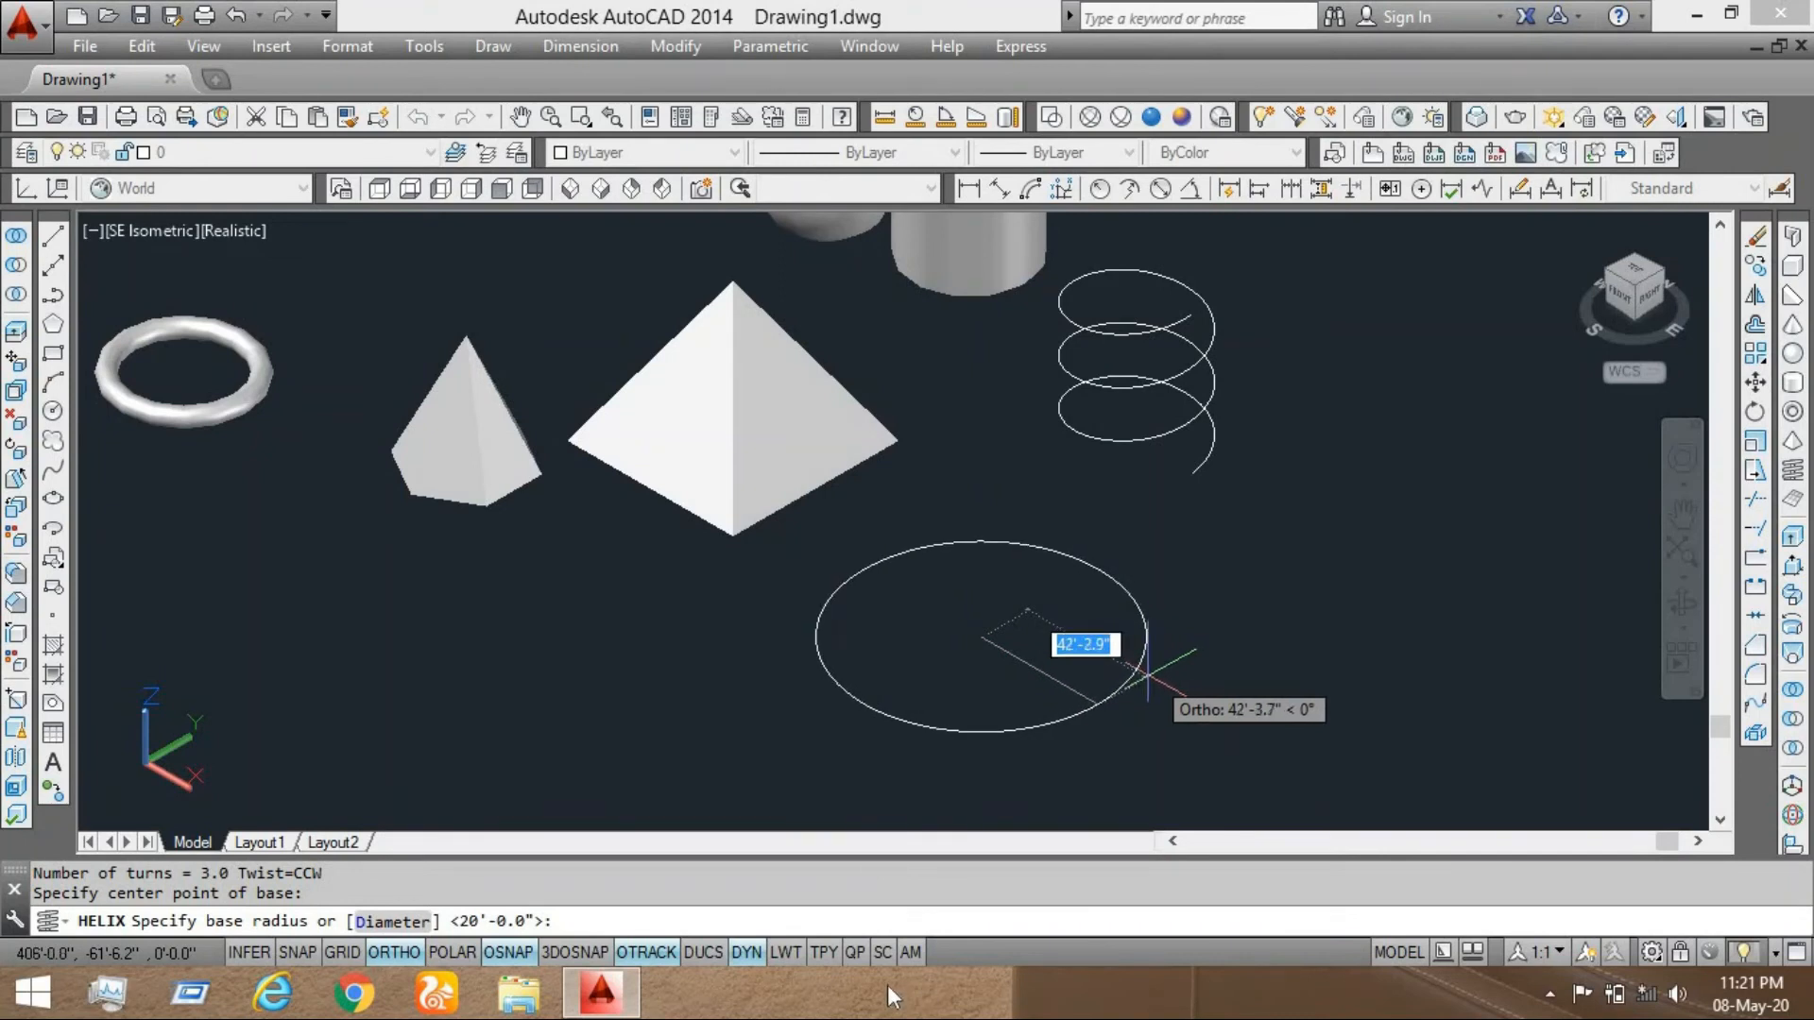
{"action": "key", "text": "Return"}
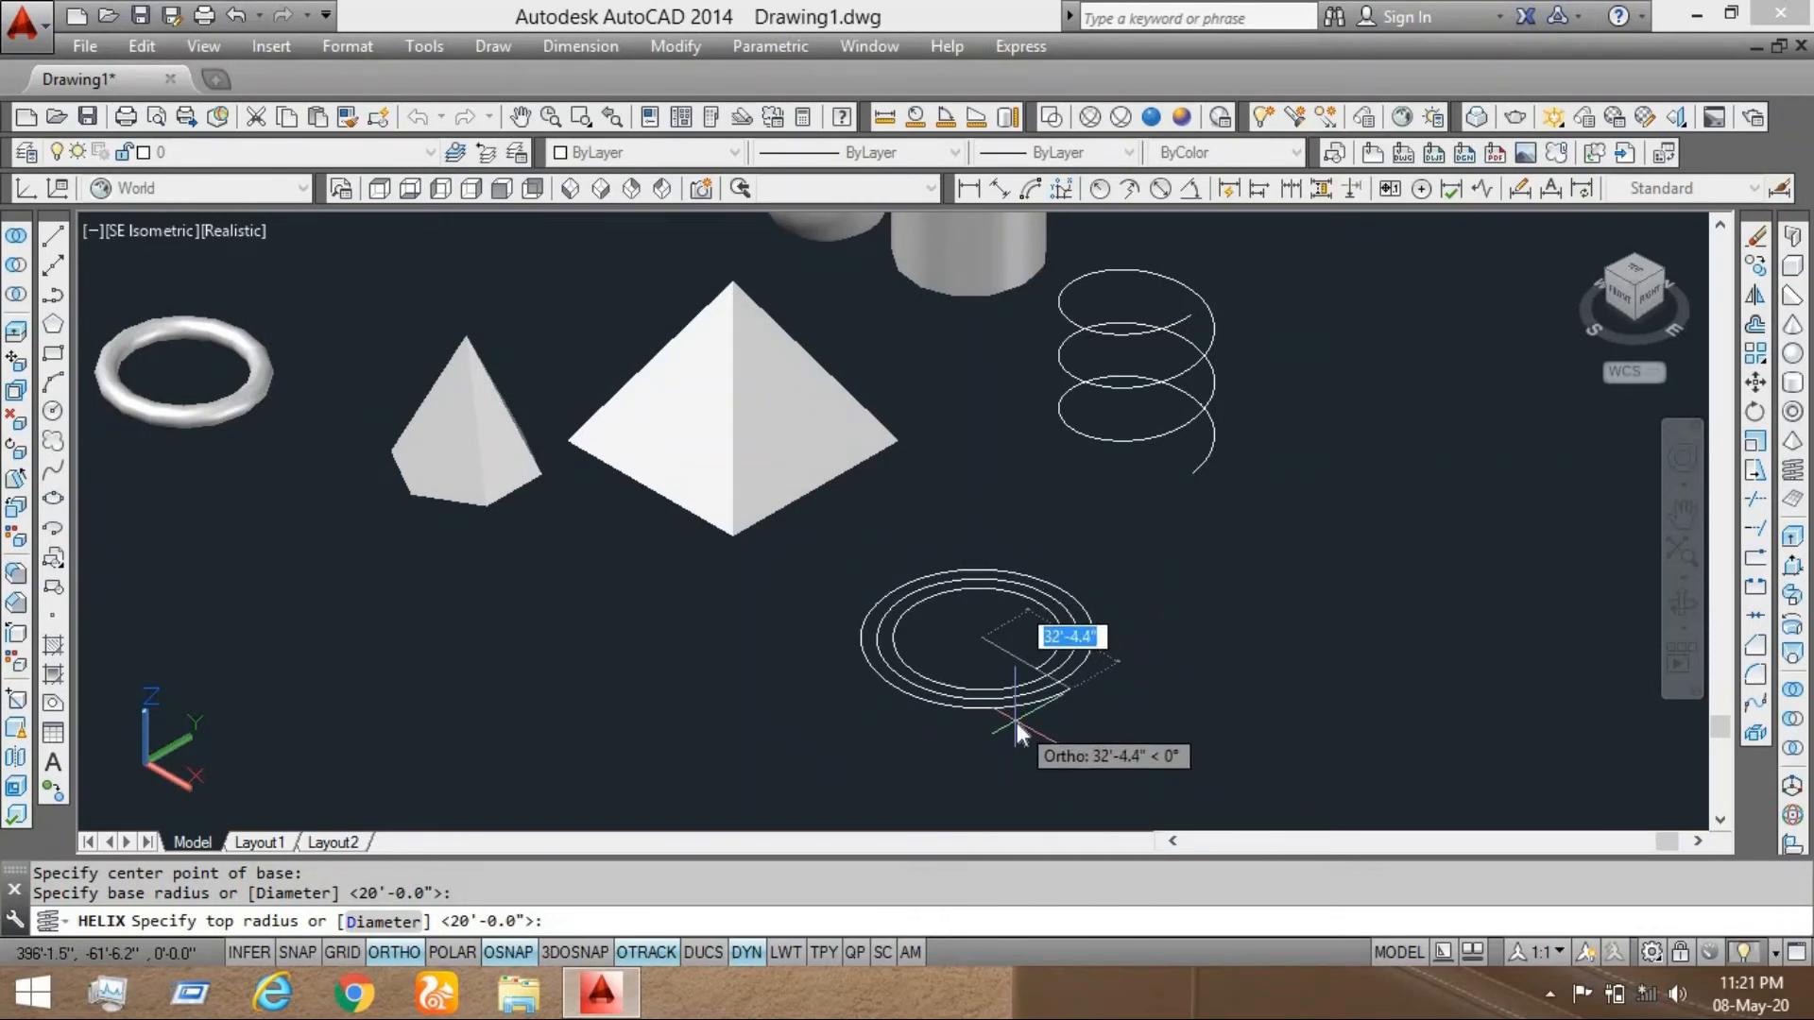
{"action": "type", "text": "40'"}
{"action": "key", "text": "Return"}
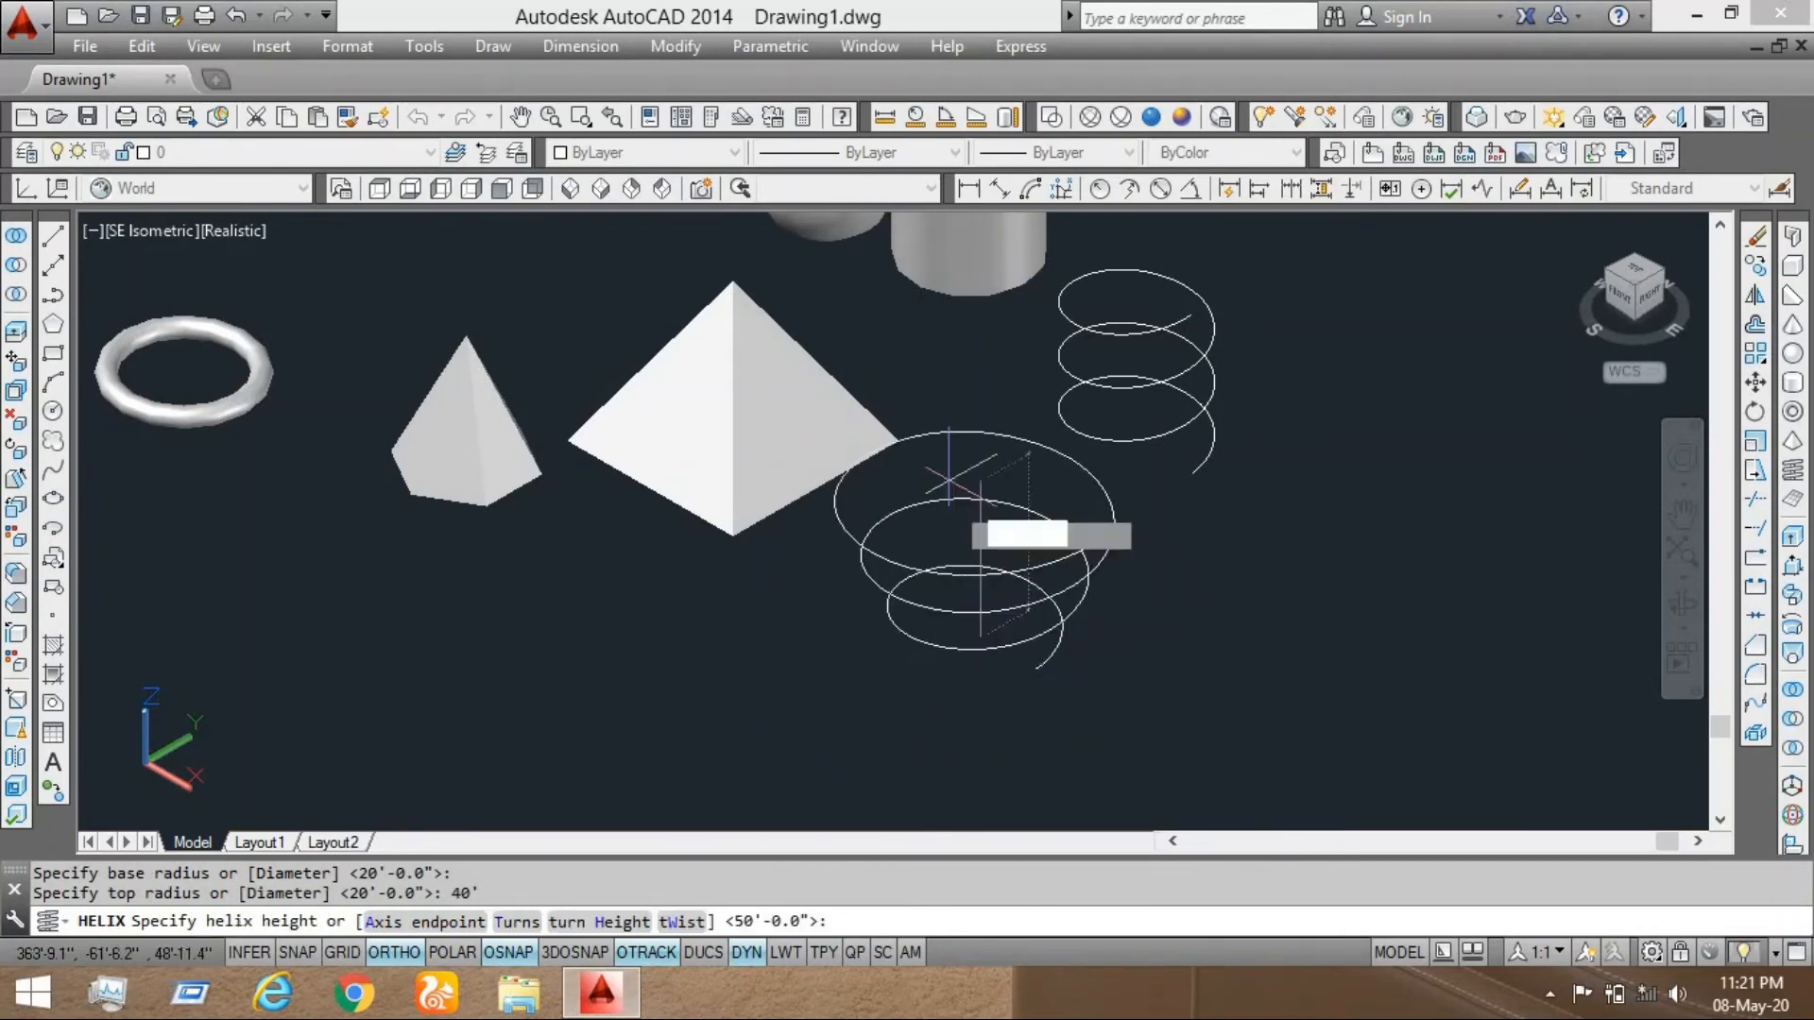
{"action": "middle_click_drag", "start_coordinate": [983, 667], "coordinate": [917, 400]}
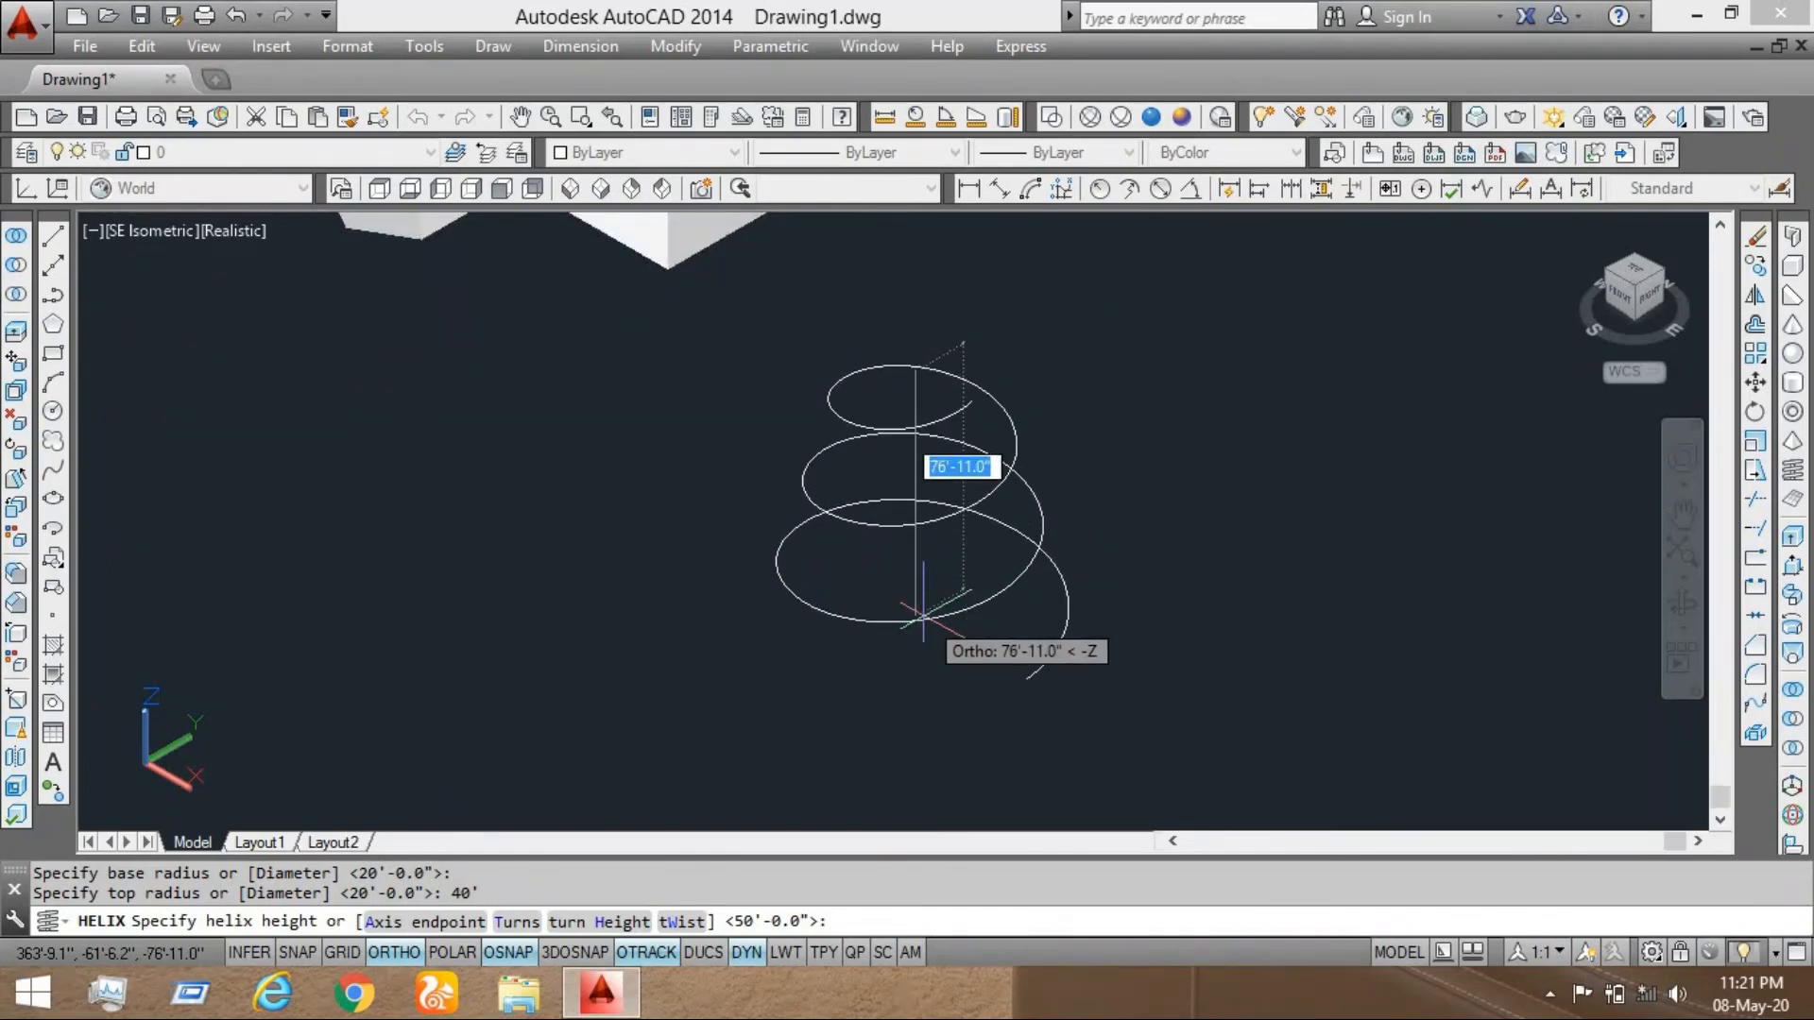
{"action": "middle_click_drag", "start_coordinate": [908, 611], "coordinate": [889, 727]}
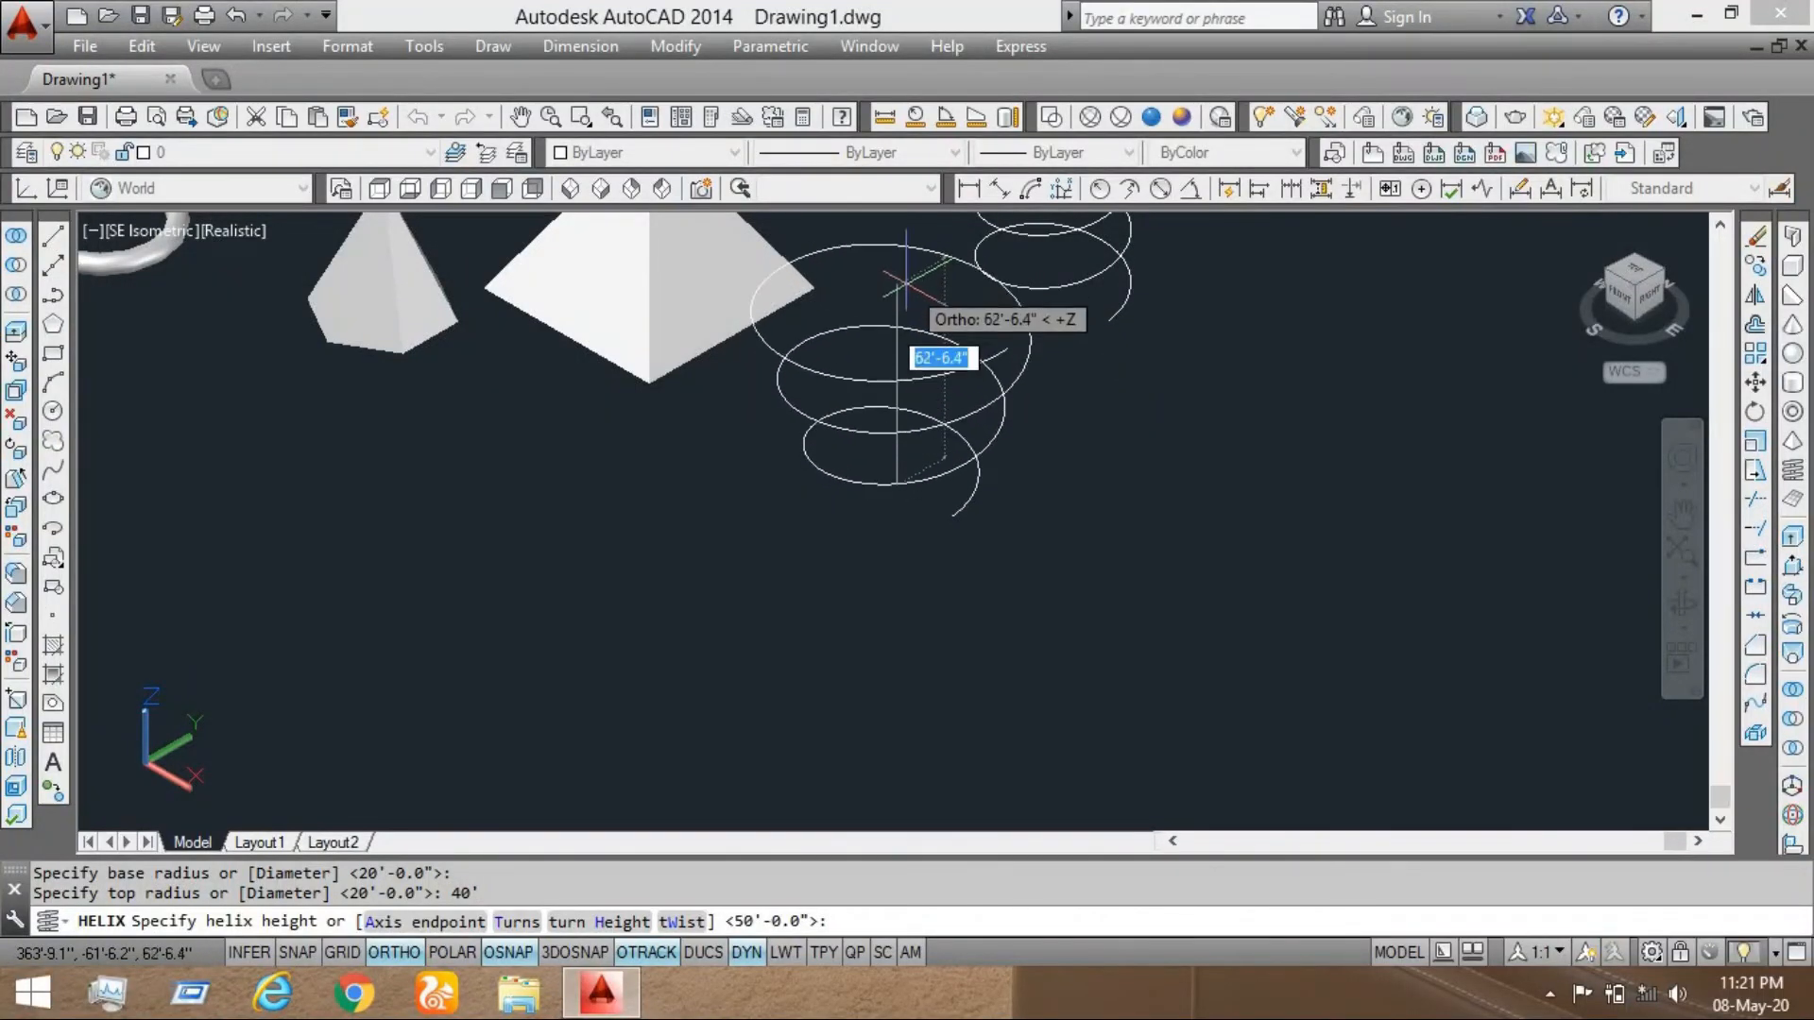
{"action": "middle_click_drag", "start_coordinate": [933, 261], "coordinate": [917, 213]}
{"action": "middle_click_drag", "start_coordinate": [897, 313], "coordinate": [875, 522]}
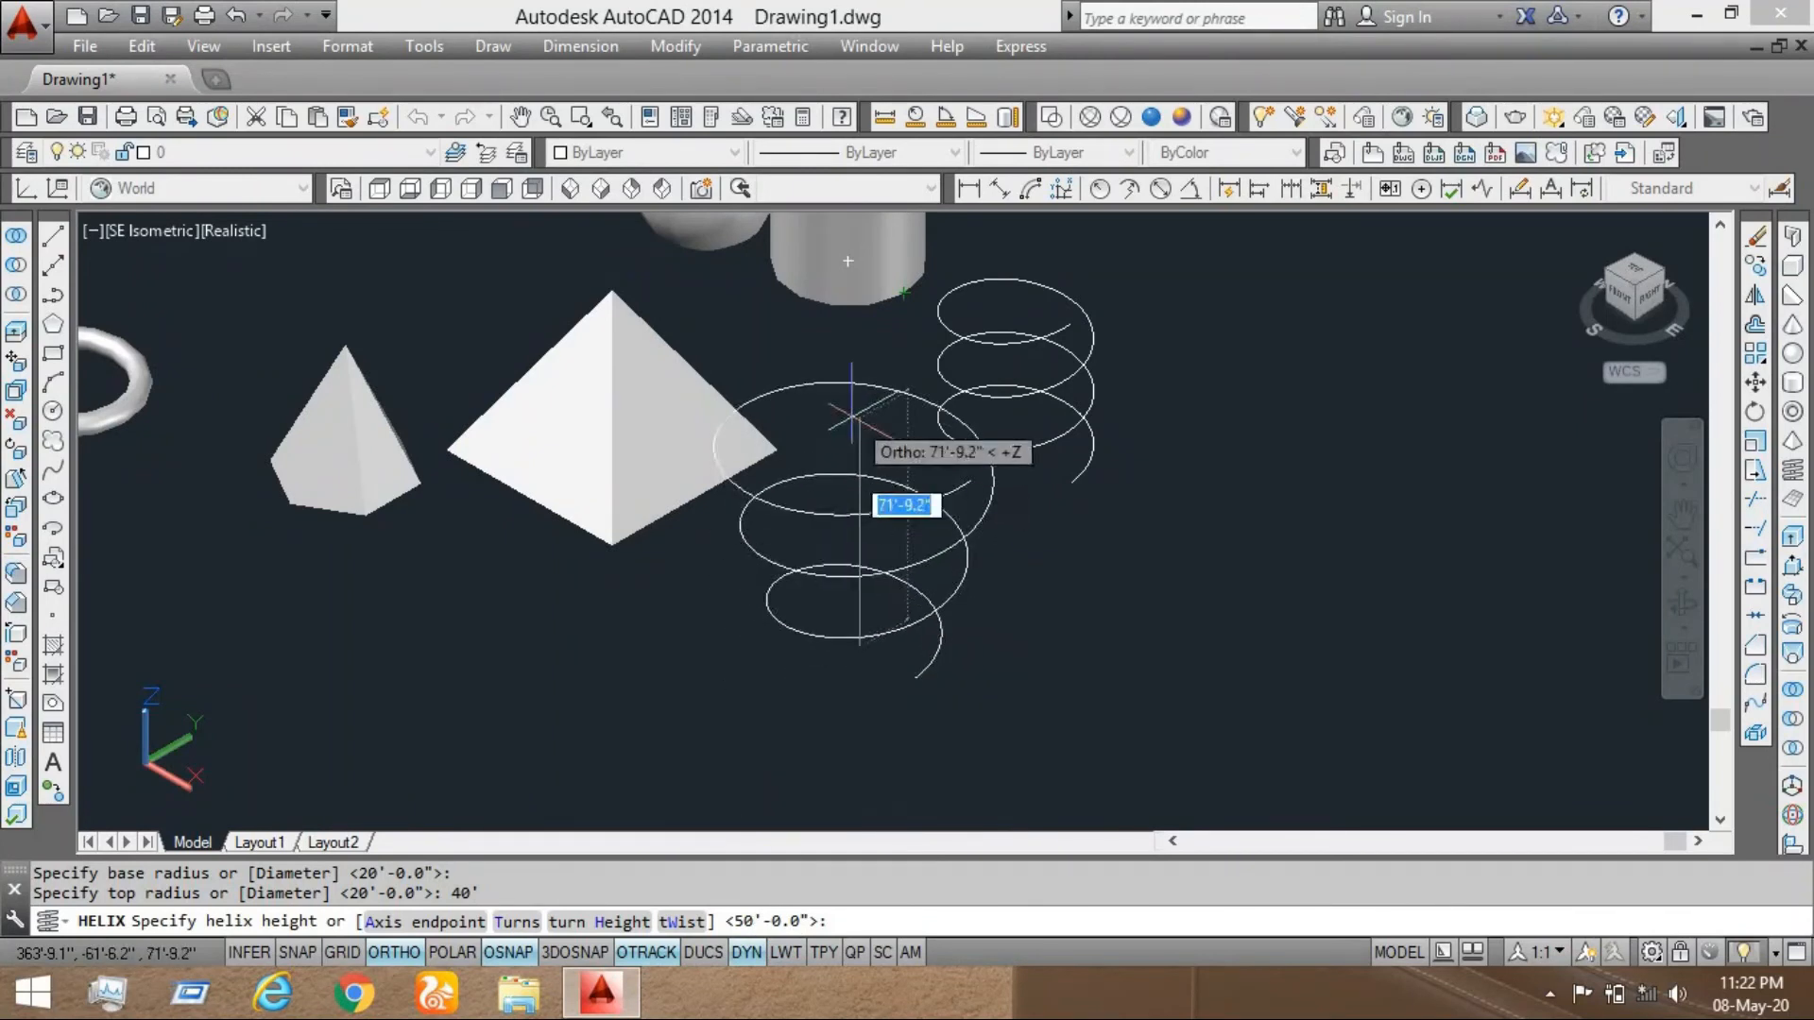
{"action": "key", "text": "Return"}
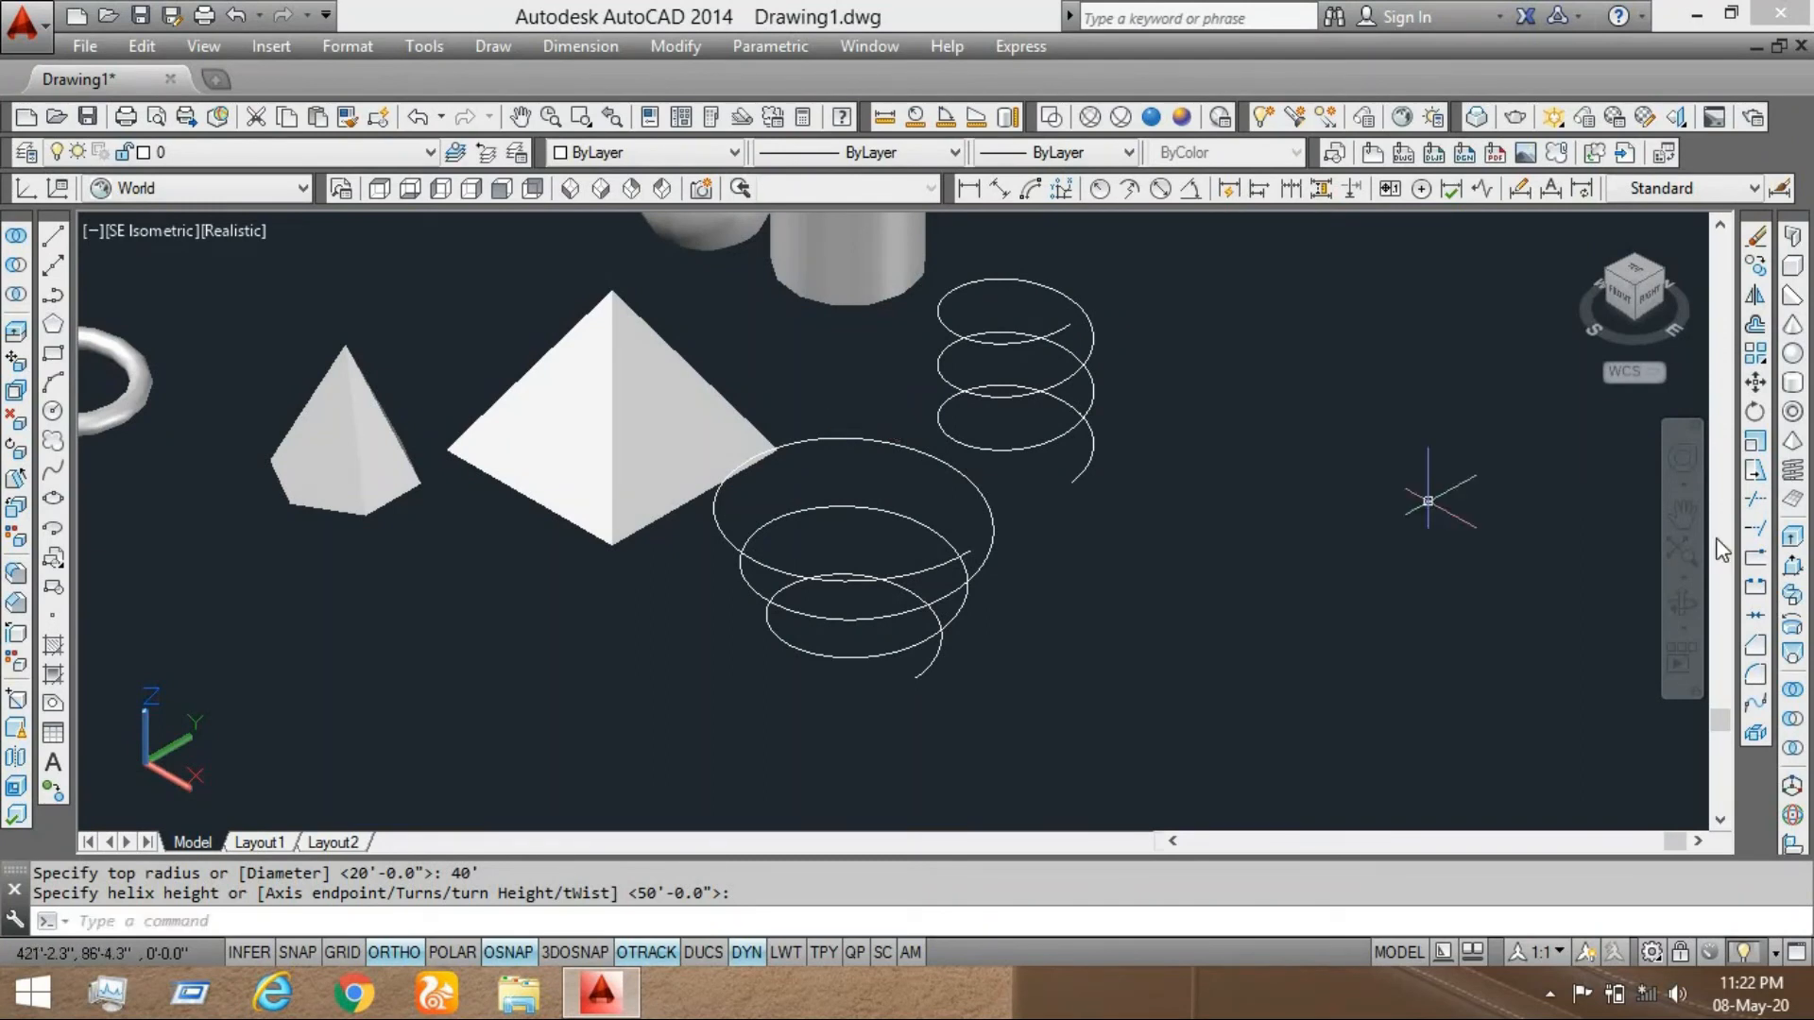
Create a rectangular planar surface by two opposite corners in the empty area beside the torus
{"action": "left_click", "coordinate": [1794, 503]}
{"action": "scroll", "coordinate": [1323, 558], "scroll_direction": "down", "scroll_amount": 3}
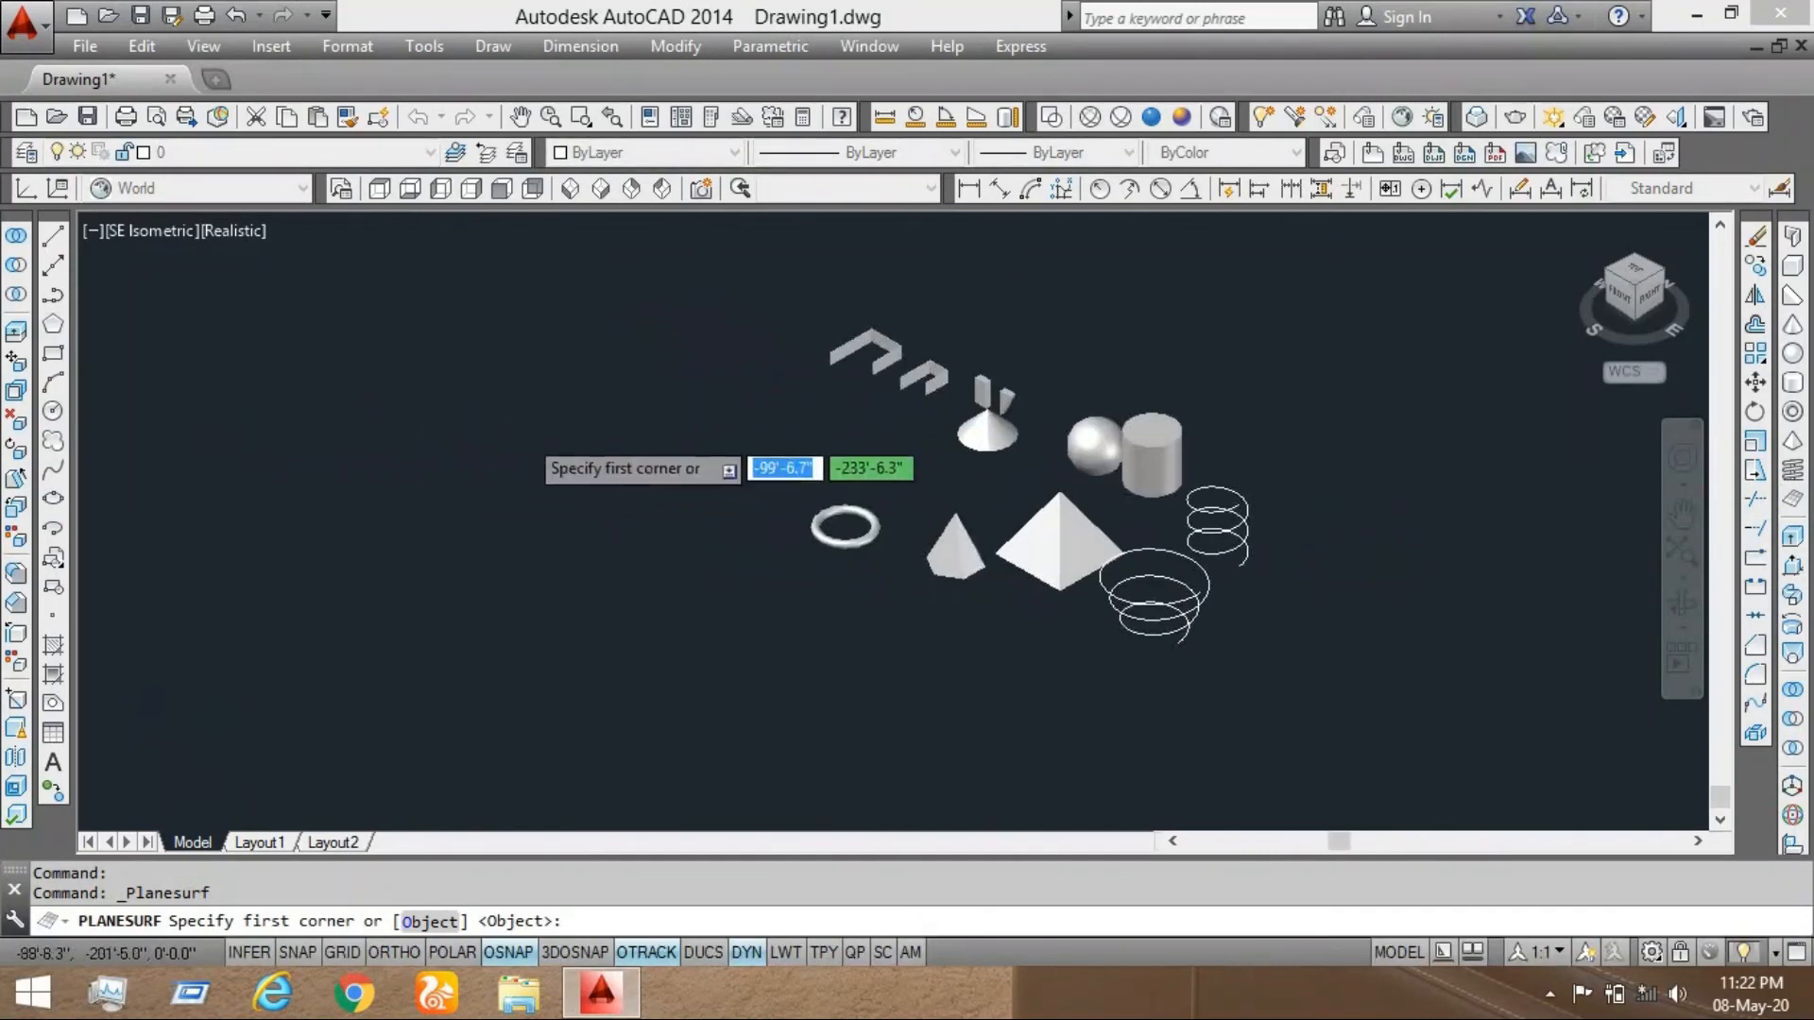
{"action": "scroll", "coordinate": [567, 416], "scroll_direction": "up", "scroll_amount": 2}
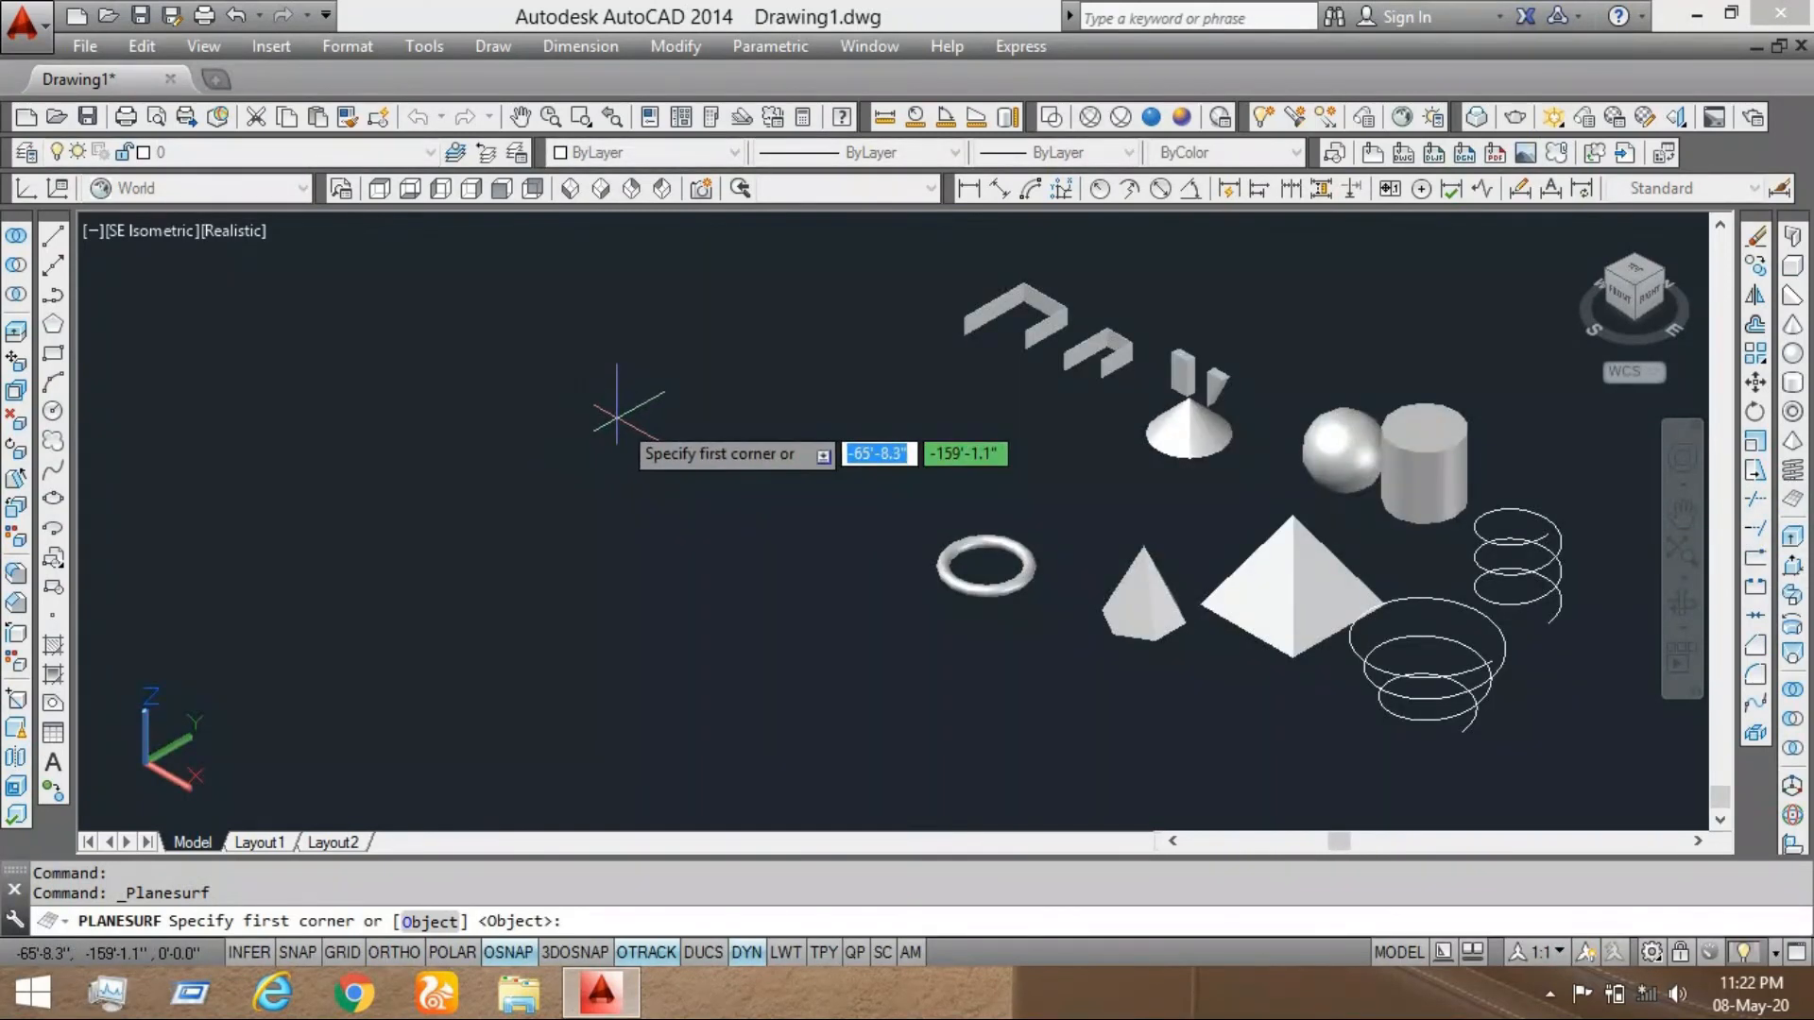
{"action": "left_click", "coordinate": [739, 413]}
{"action": "left_click", "coordinate": [793, 558]}
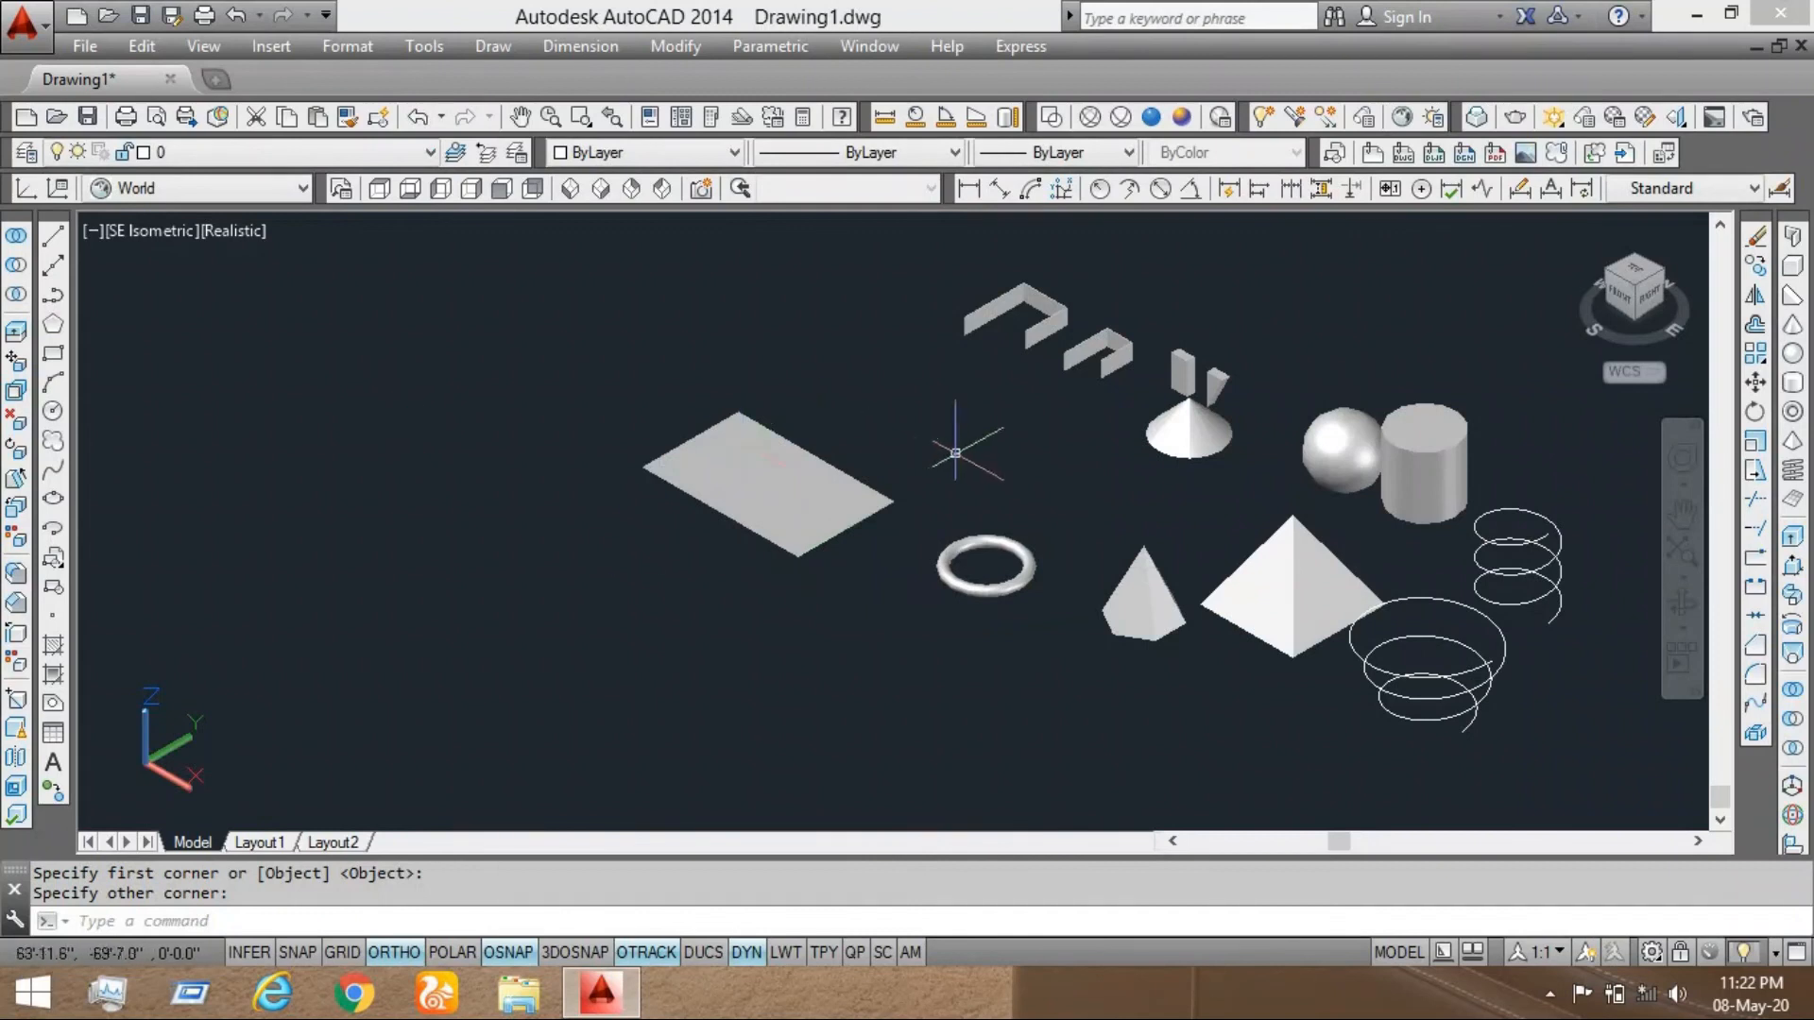
Compare all the objects in the Wireframe, Hidden, Realistic and Conceptual visual styles, then return to Realistic
{"action": "middle_click_drag", "start_coordinate": [801, 416], "coordinate": [661, 419]}
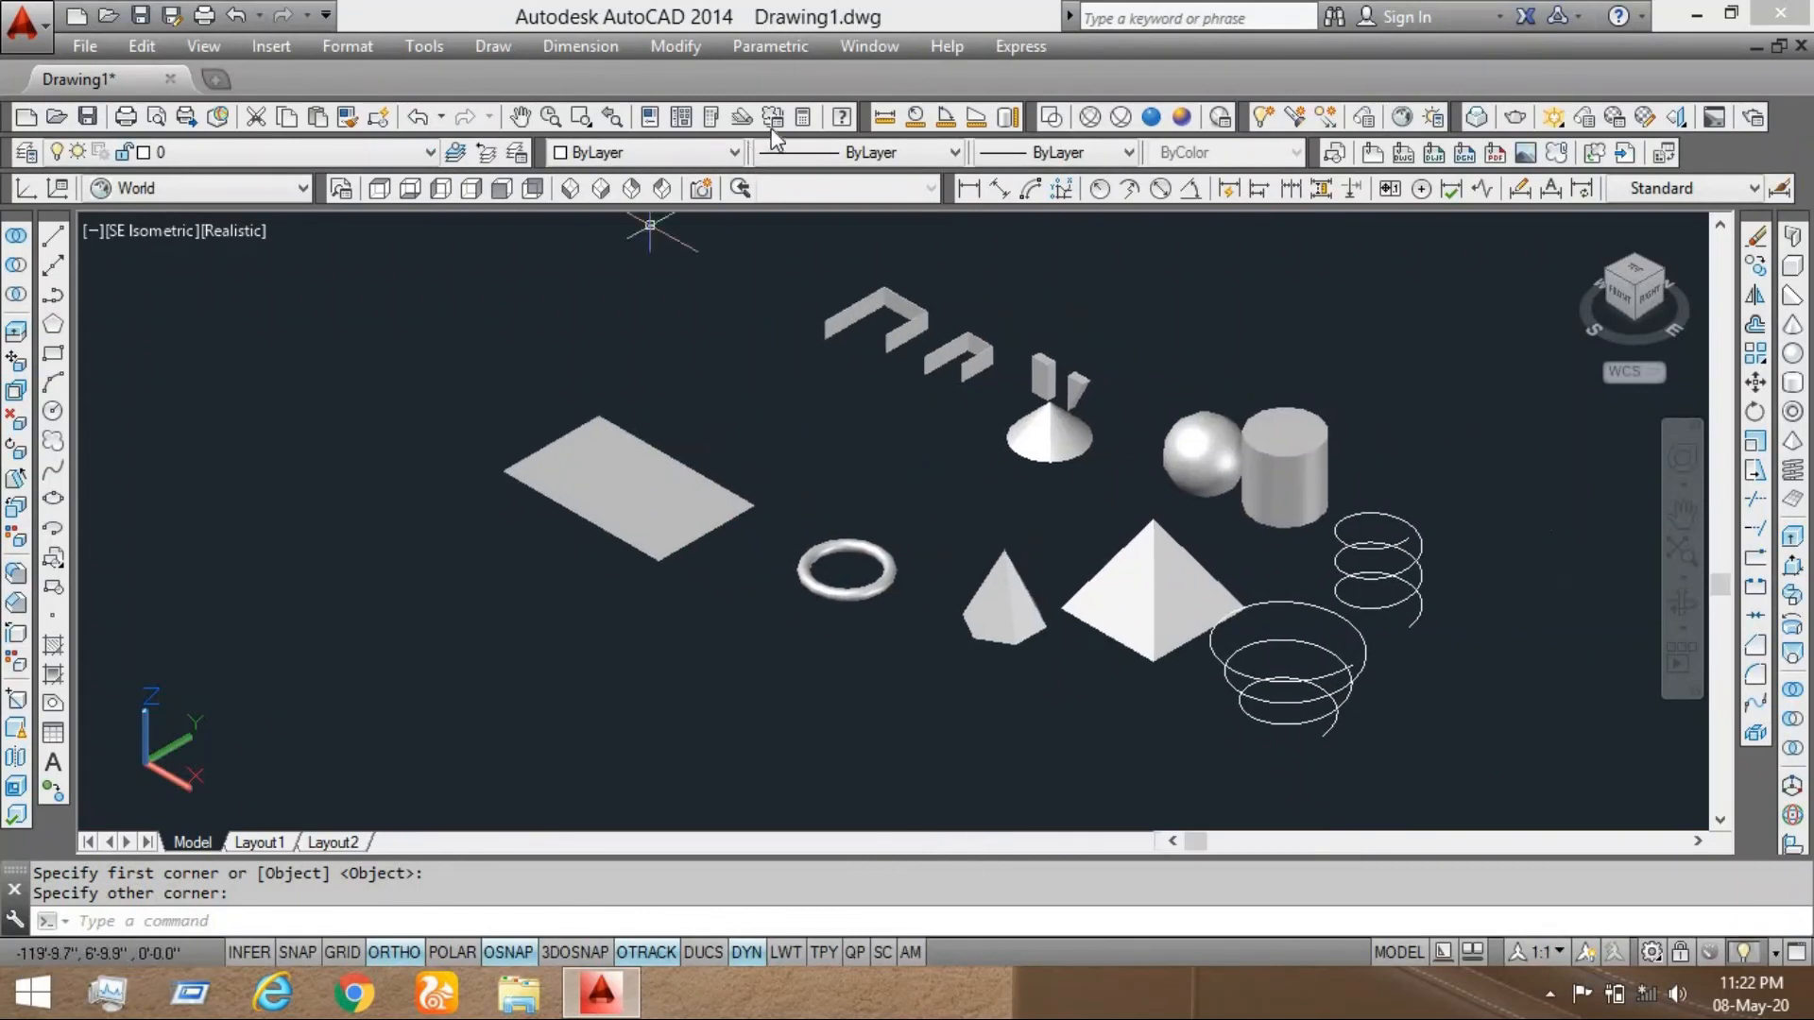
{"action": "left_click", "coordinate": [1091, 118]}
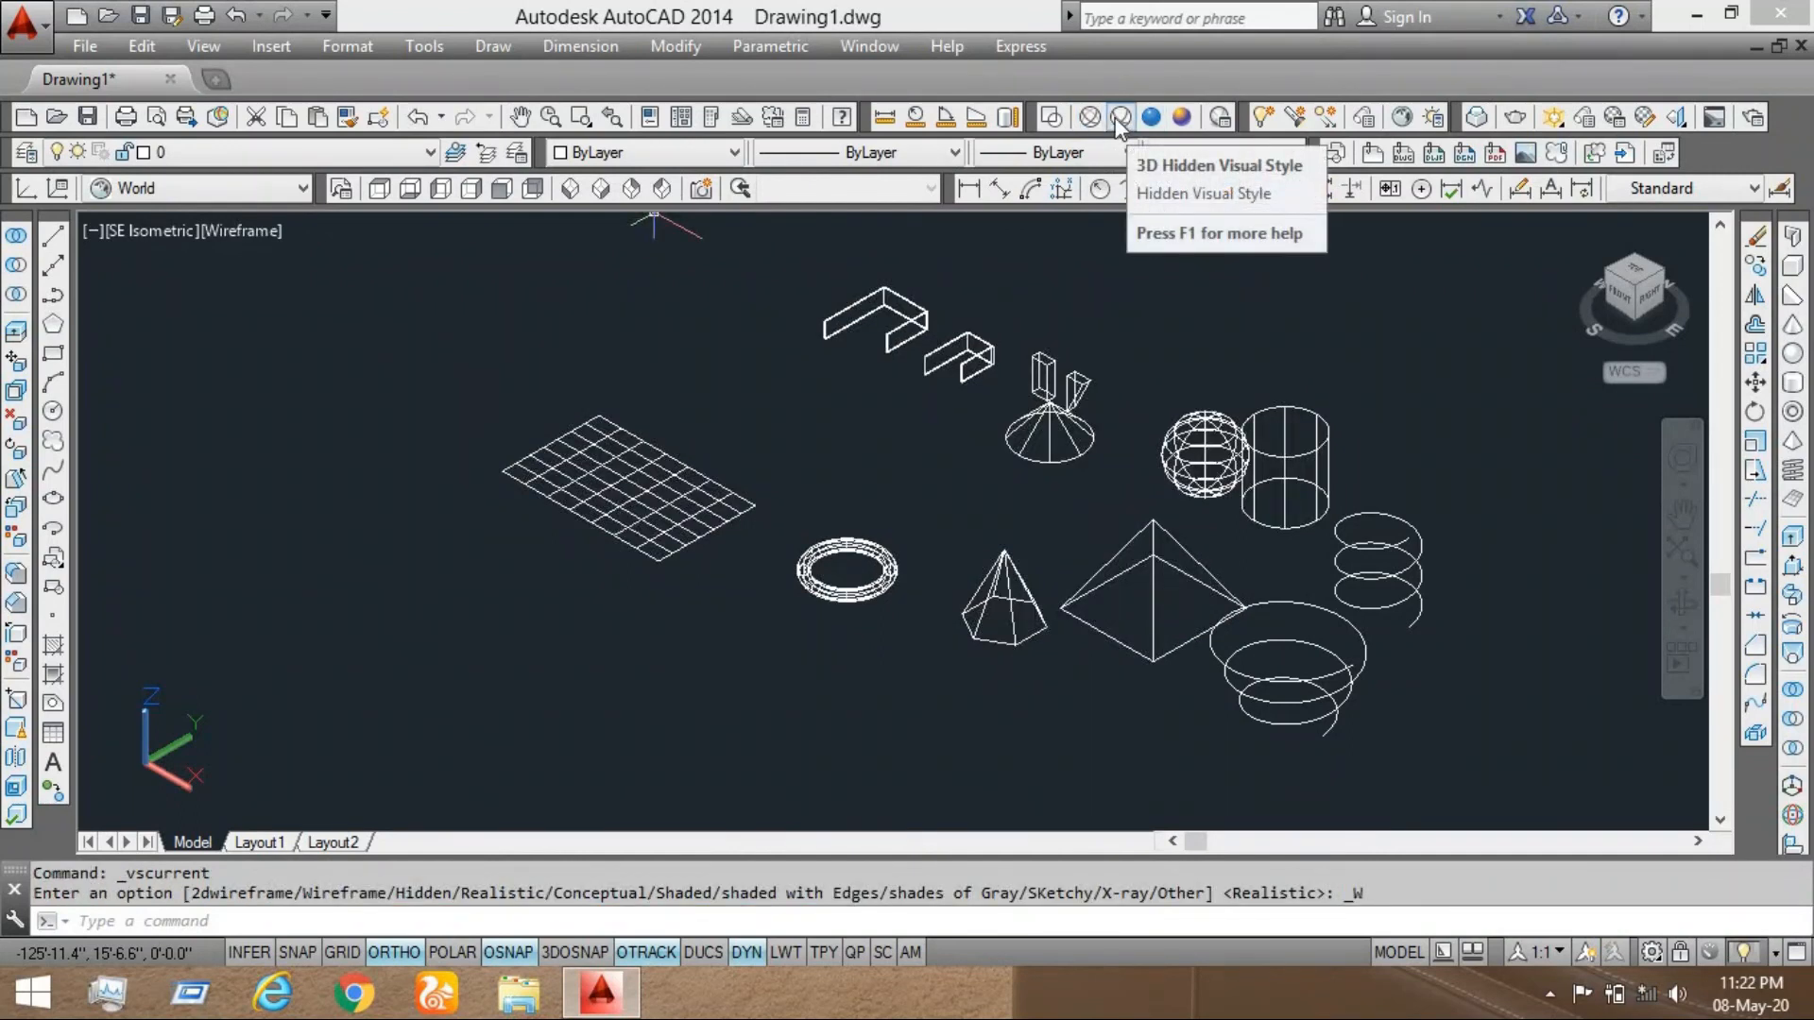
{"action": "left_click", "coordinate": [1120, 119]}
{"action": "left_click", "coordinate": [1150, 117]}
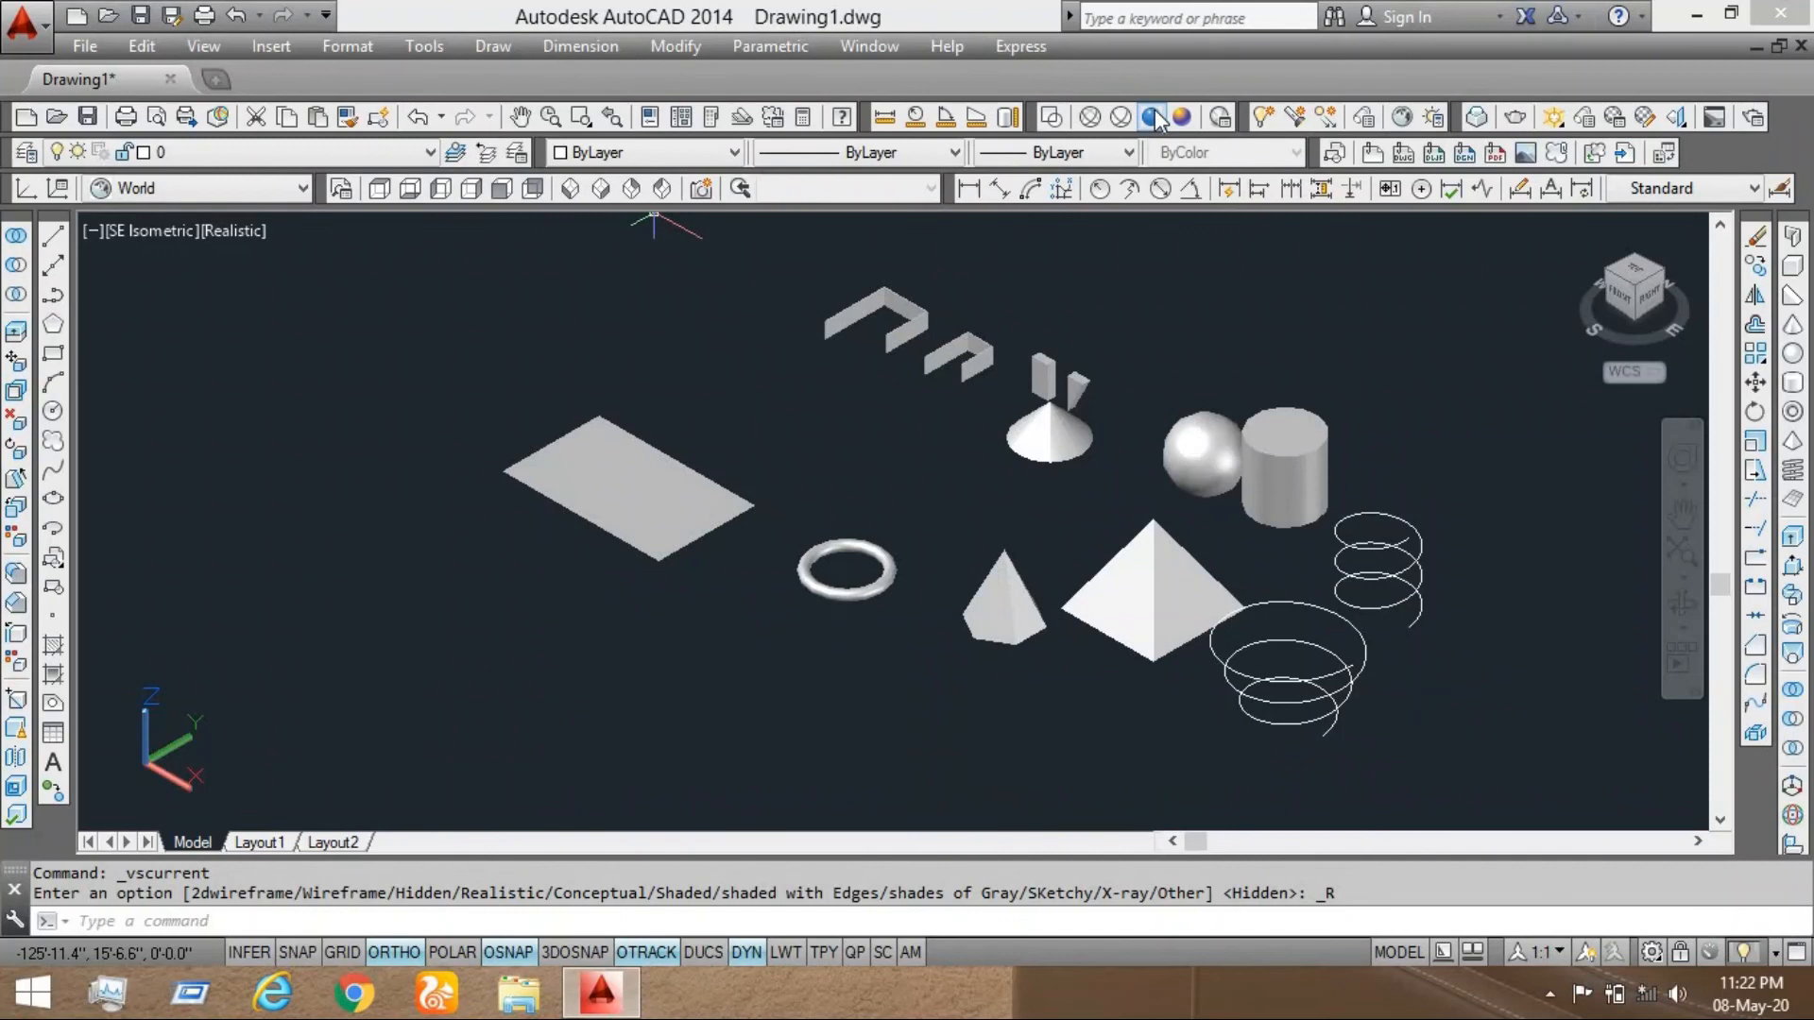
{"action": "left_click", "coordinate": [1181, 119]}
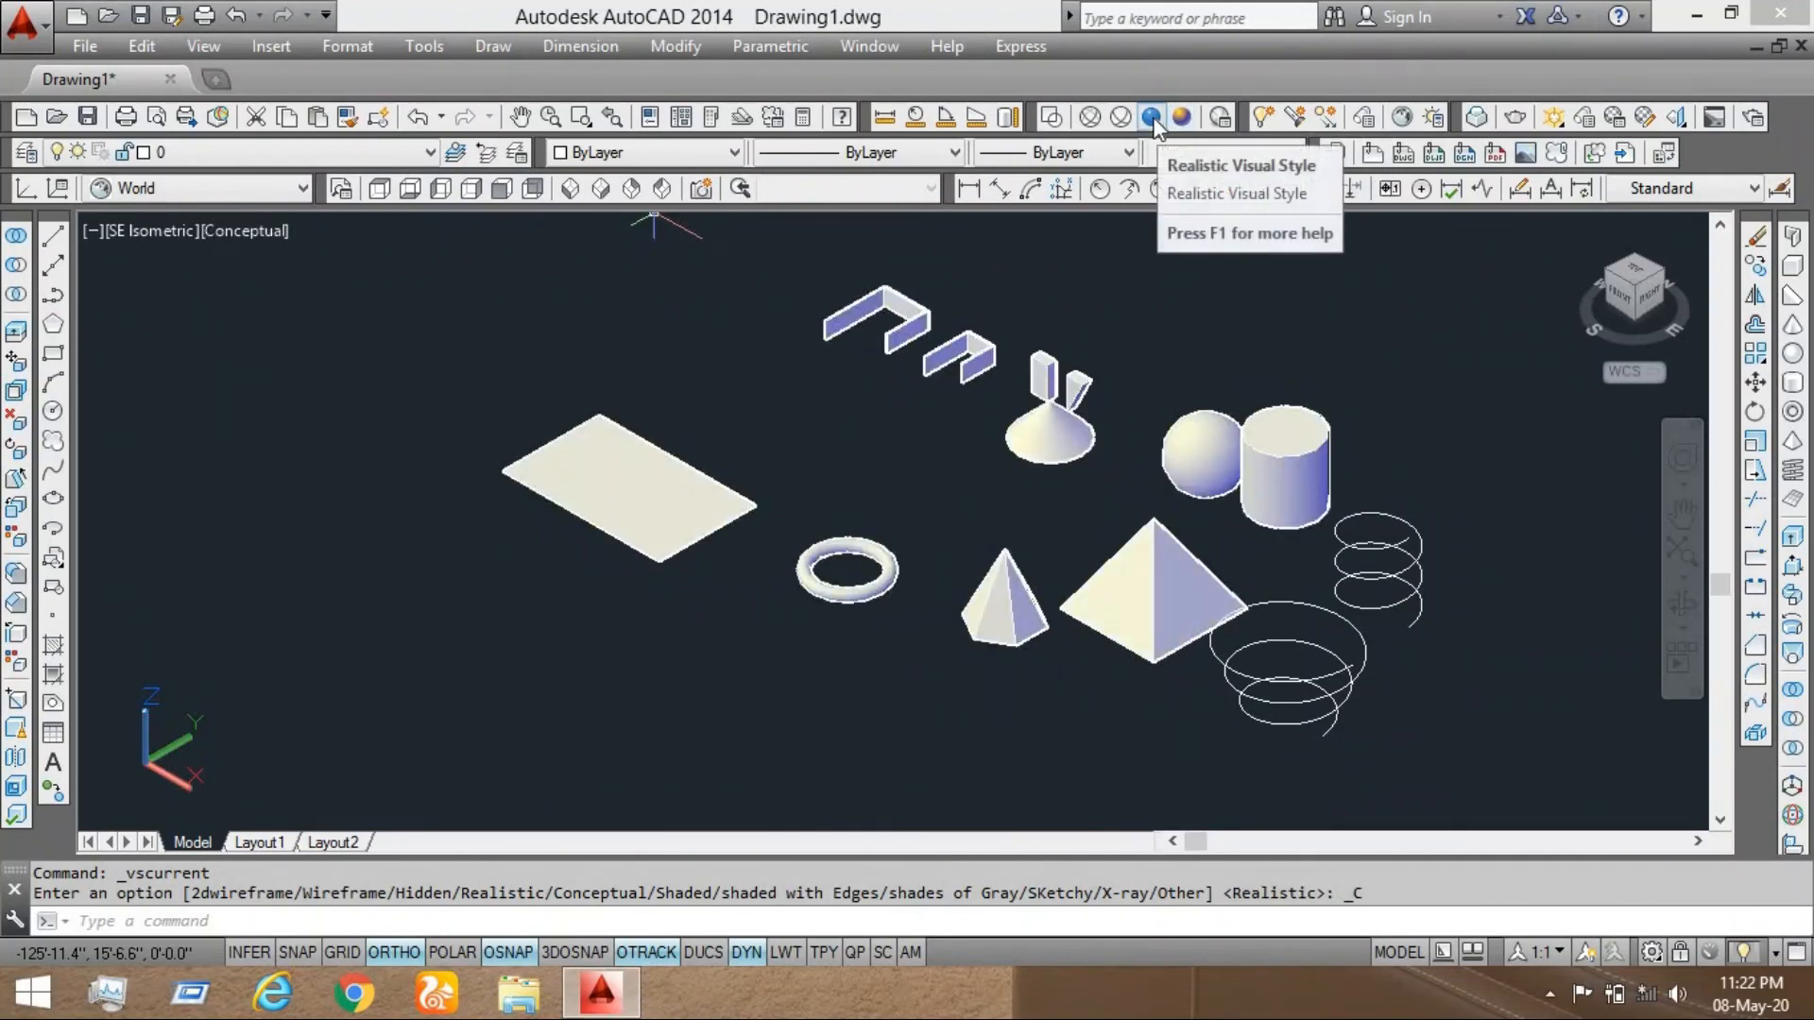
{"action": "left_click", "coordinate": [1150, 118]}
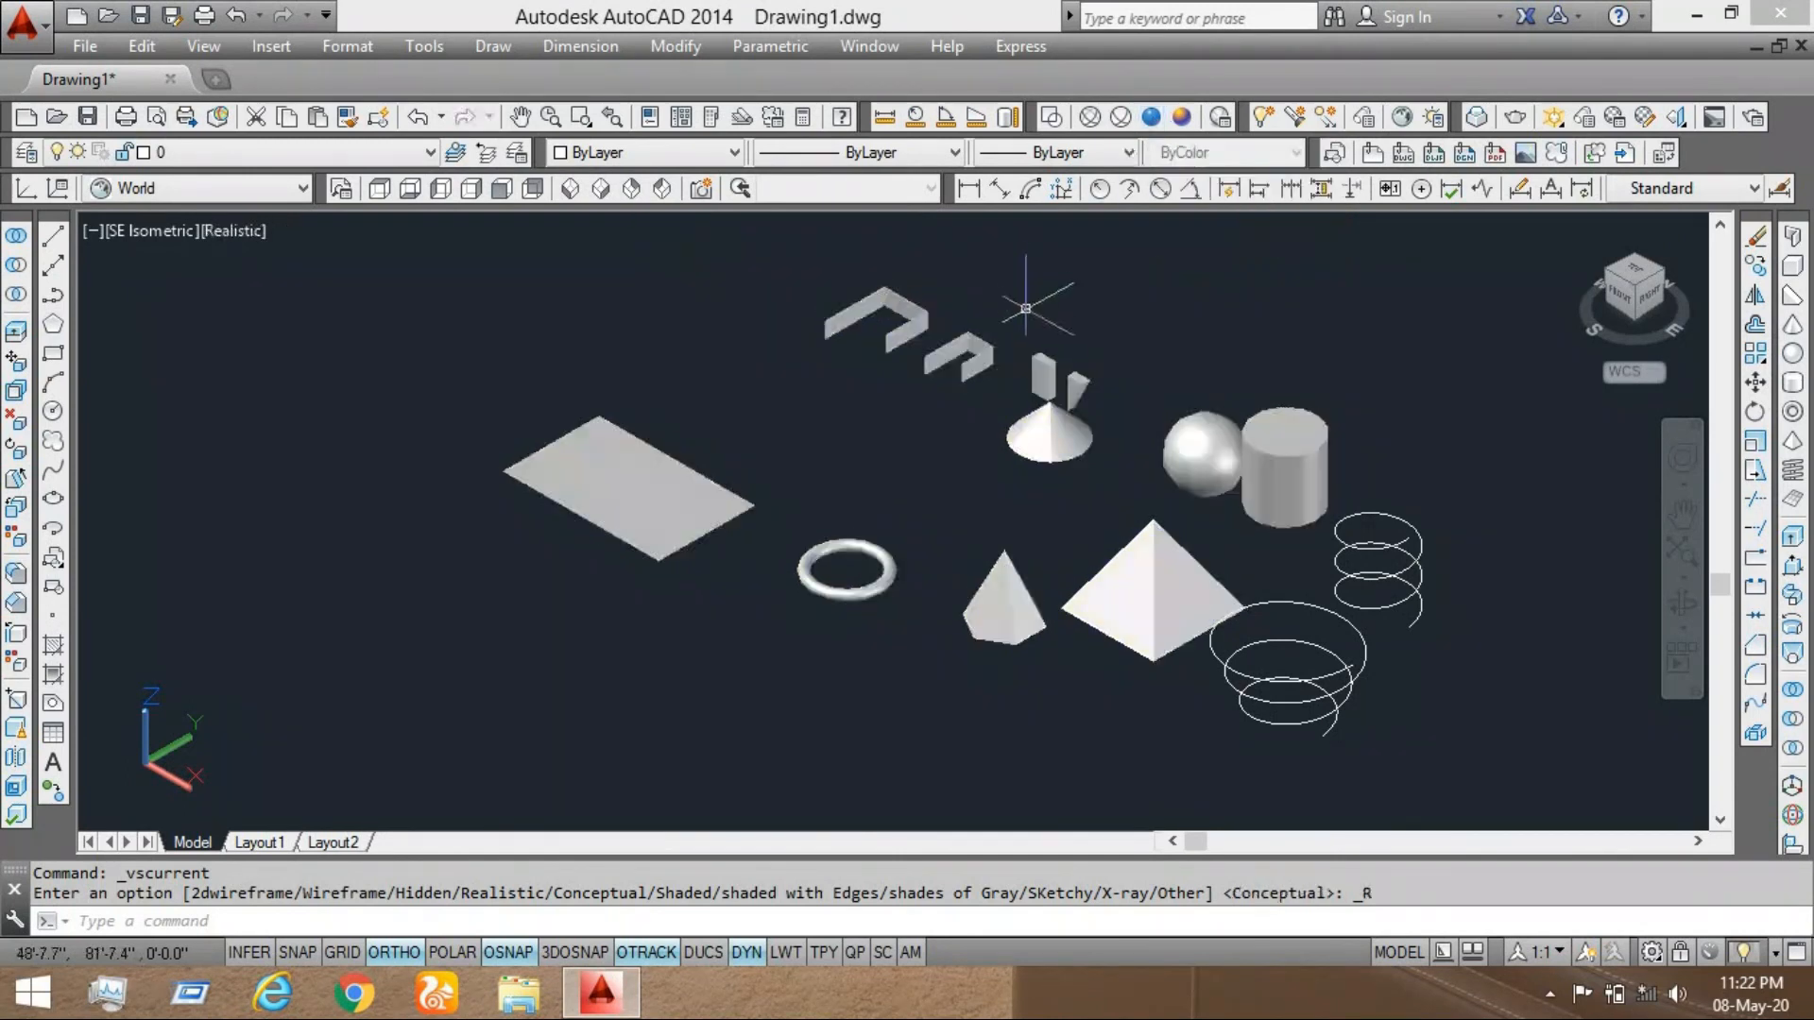
{"action": "middle_click_drag", "start_coordinate": [1049, 406], "coordinate": [981, 418]}
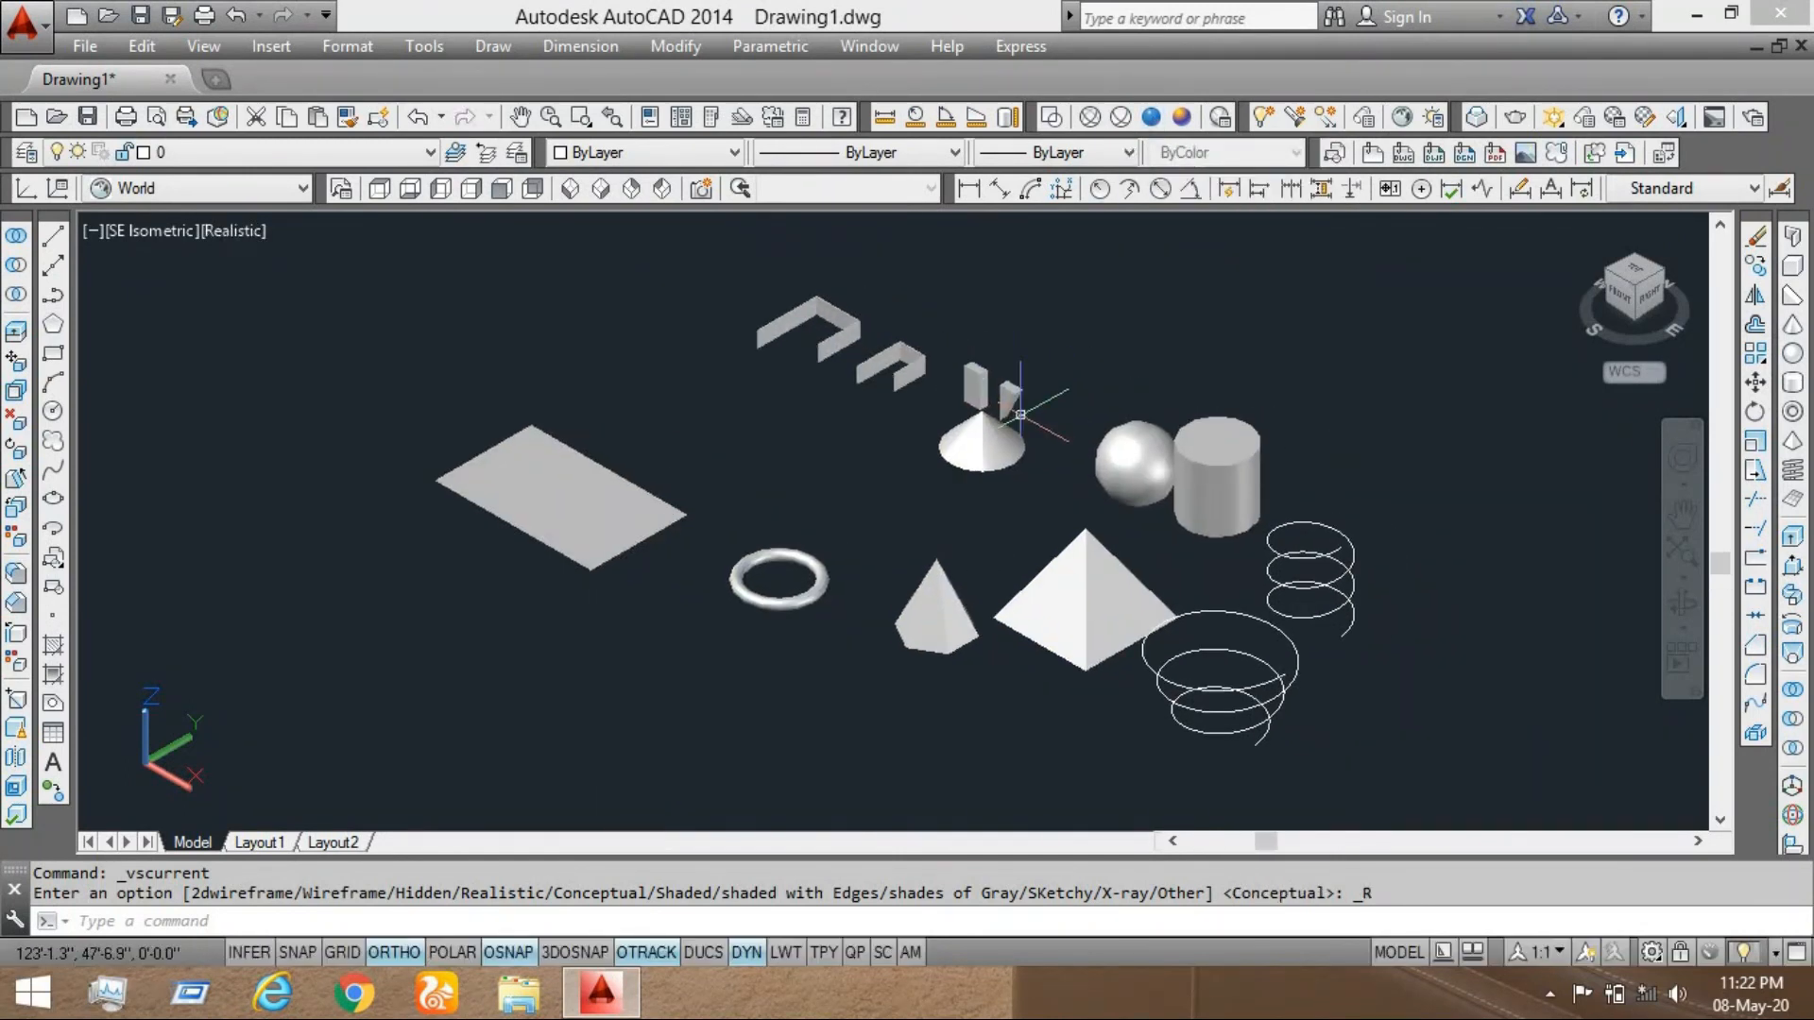